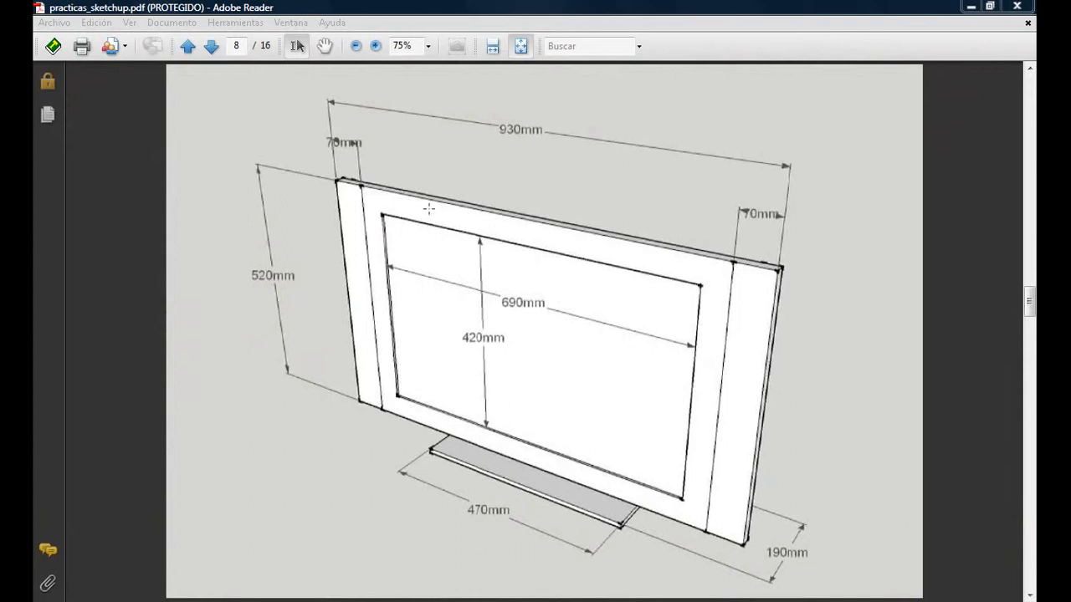
Examine the television's front and rear dimension drawings on pages 8 and 9 of practicas_sketchup.pdf, and switch to SketchUp
click(211, 47)
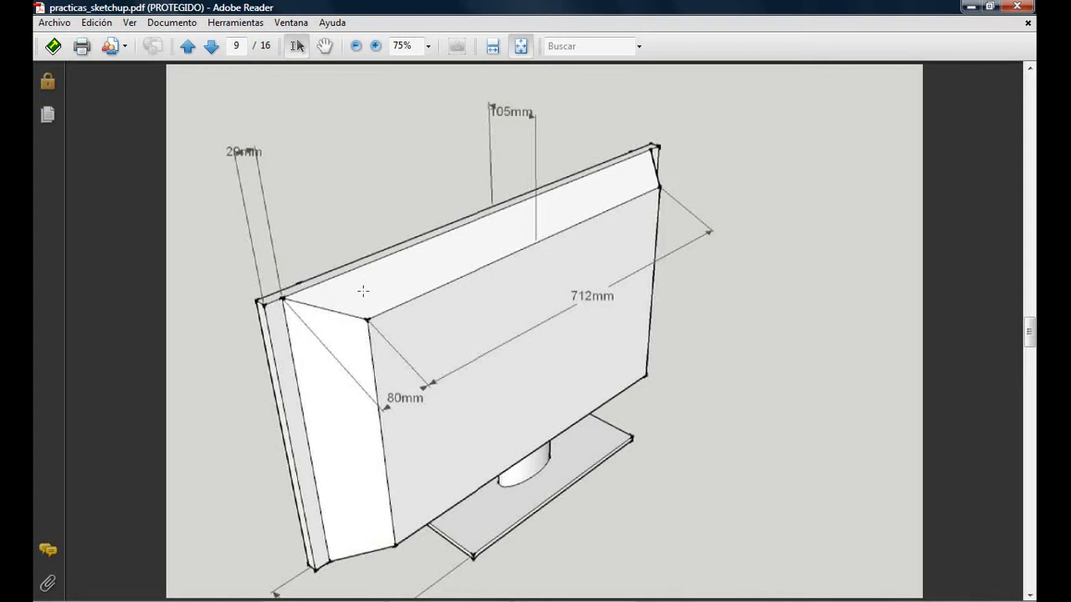
click(187, 46)
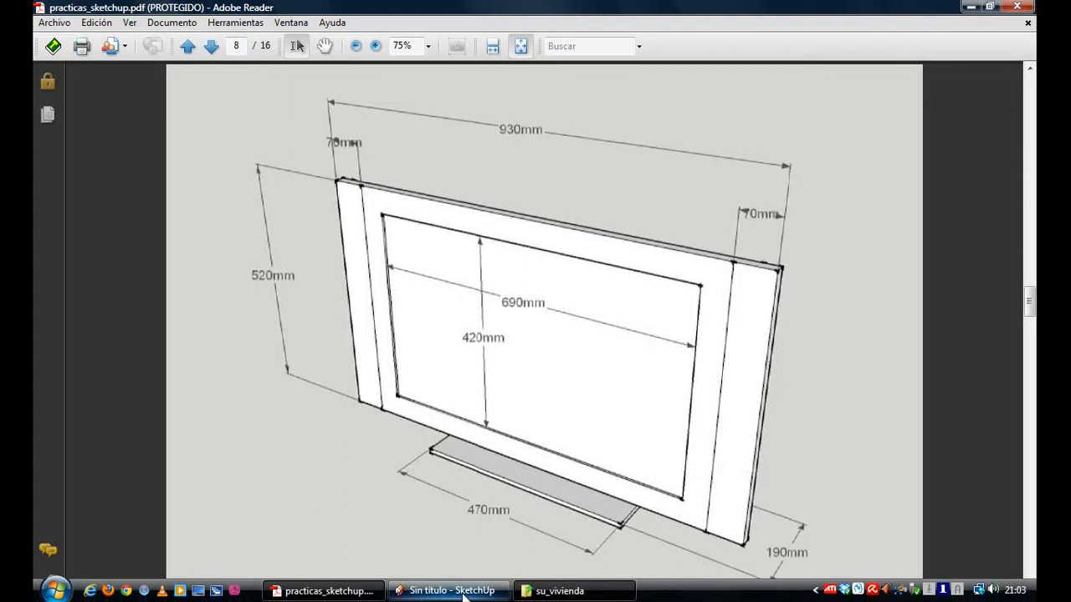
mouse_move(463, 597)
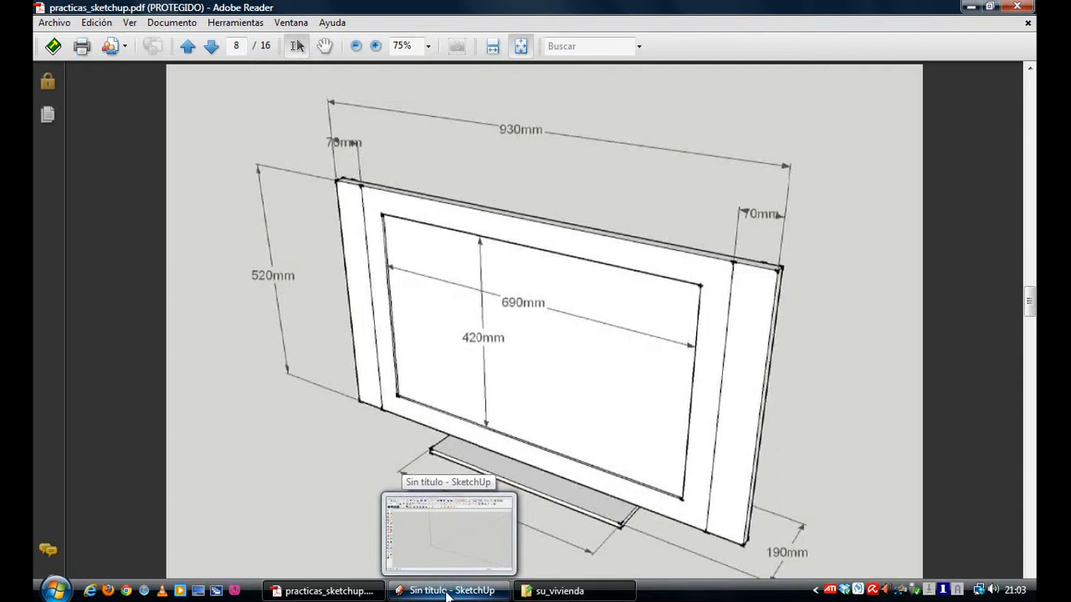
click(447, 592)
mouse_move(426, 346)
middle_down()
mouse_move(450, 360)
mouse_move(564, 323)
mouse_move(440, 354)
mouse_move(440, 378)
mouse_move(471, 323)
mouse_move(513, 351)
middle_up()
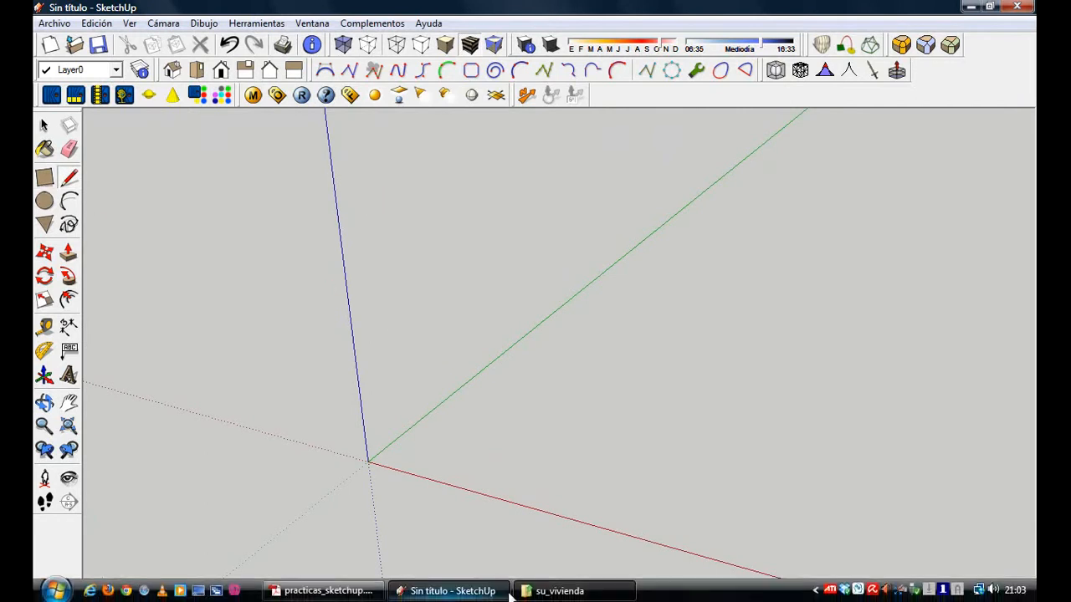
click(352, 596)
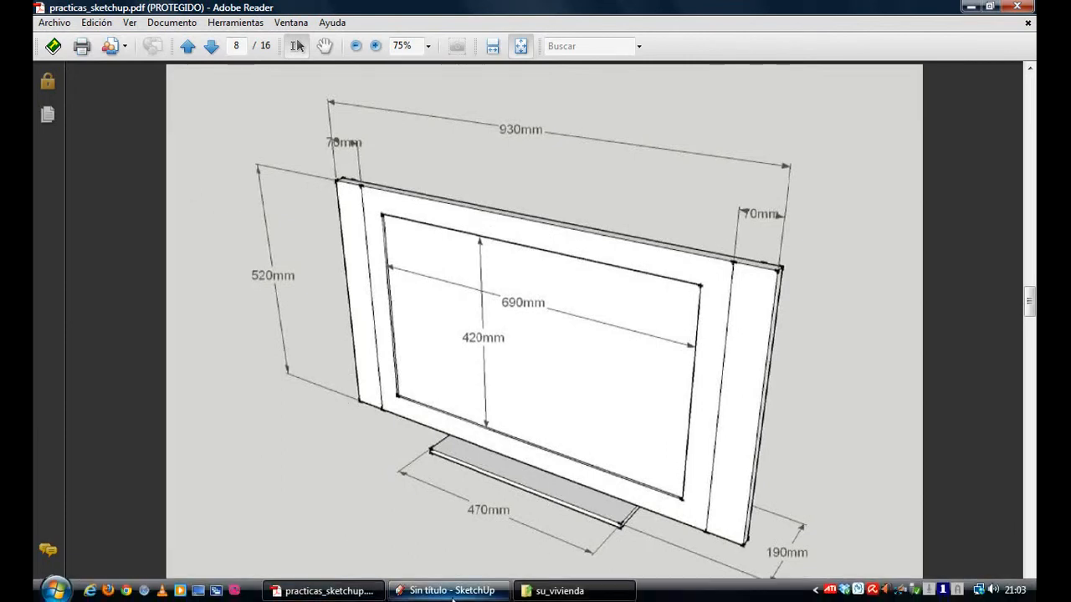
click(449, 595)
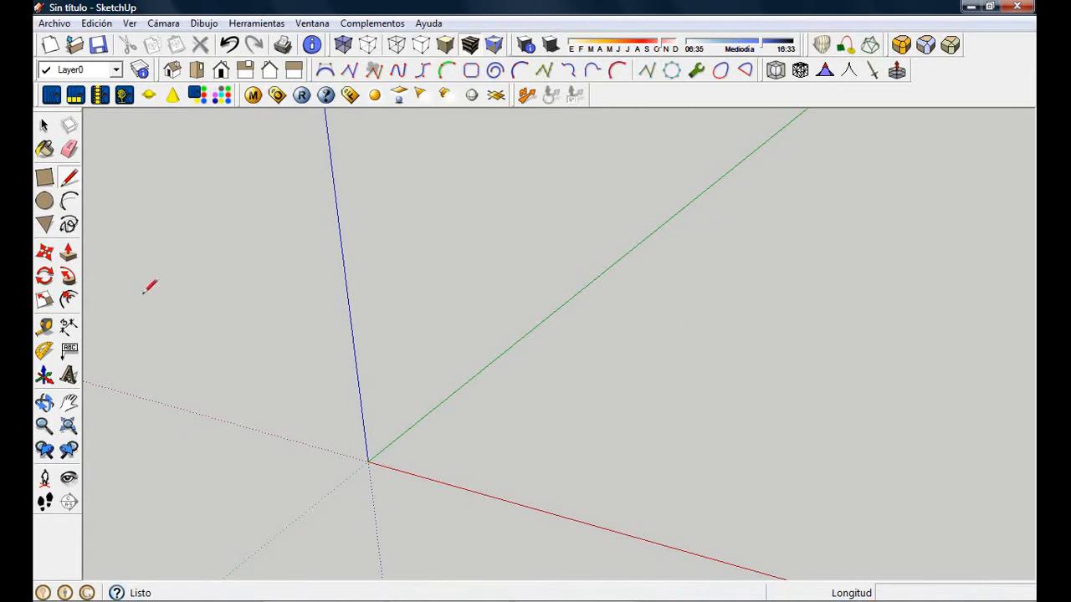
Draw an upright 930 by 520 mm rectangle from the origin along the red and blue axes
click(45, 178)
click(368, 461)
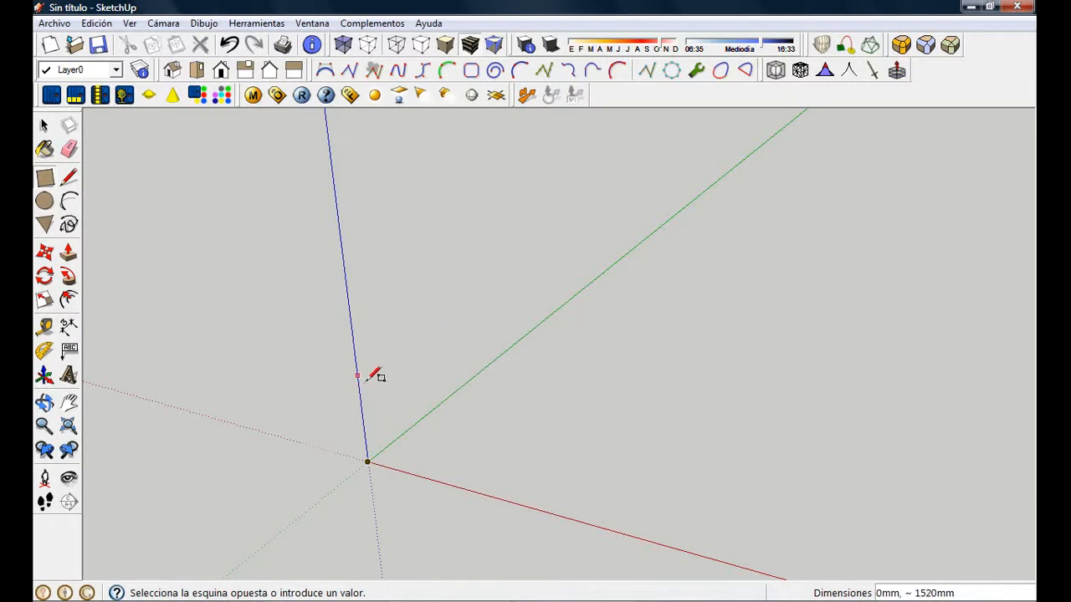
middle_drag(434, 435, 547, 354)
shift+middle_drag(629, 291, 586, 313)
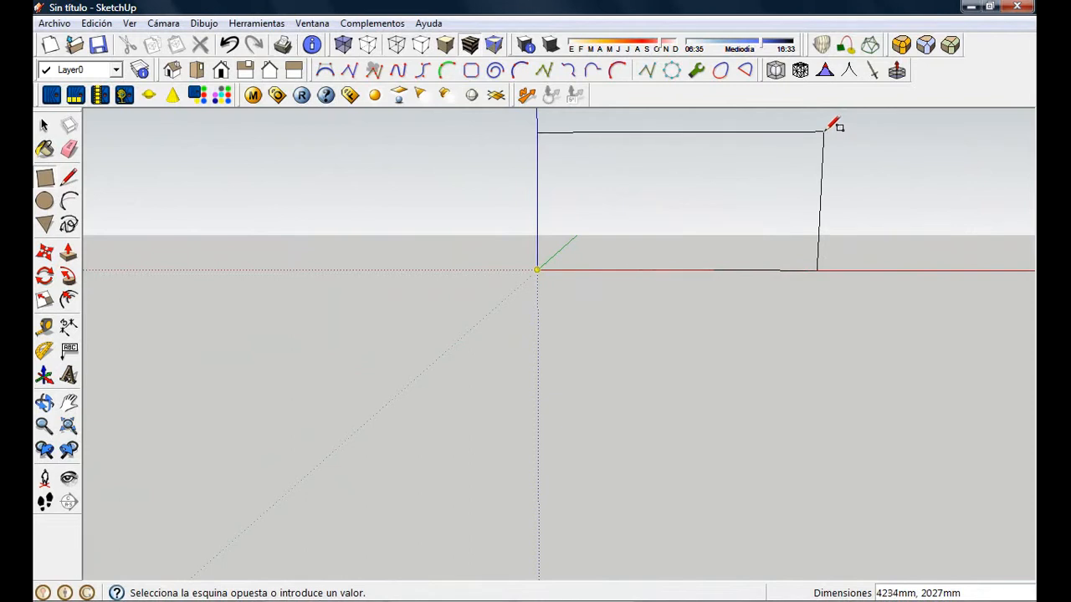
text(930,520)
key(Return)
scroll(602, 239, up, 4)
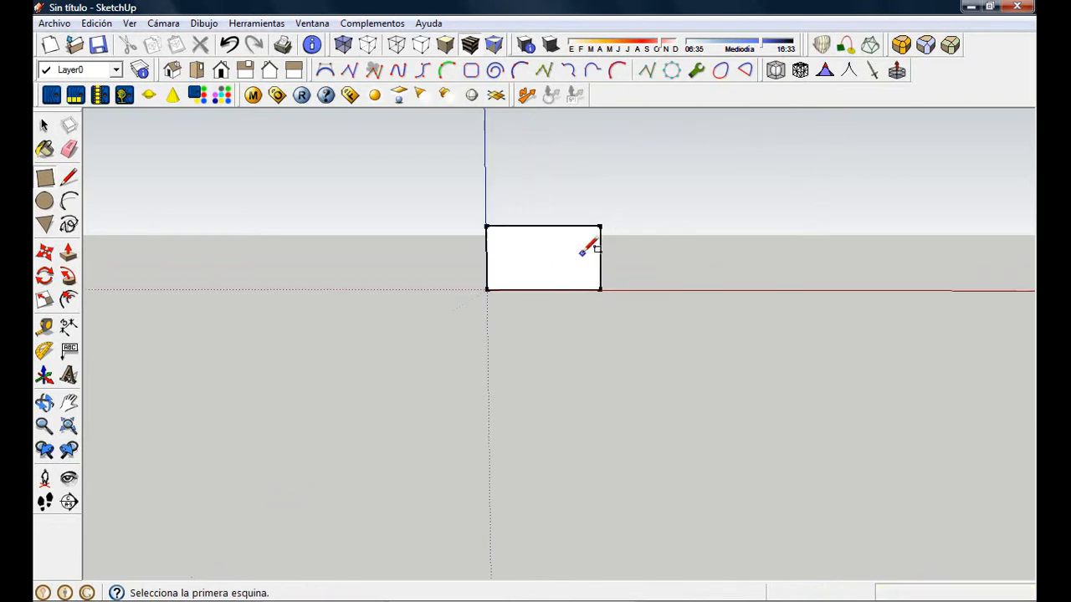
Check the reference drawing in Adobe Reader, return to SketchUp and Push/Pull the rectangle to a 15 mm thickness
middle_drag(619, 246, 586, 337)
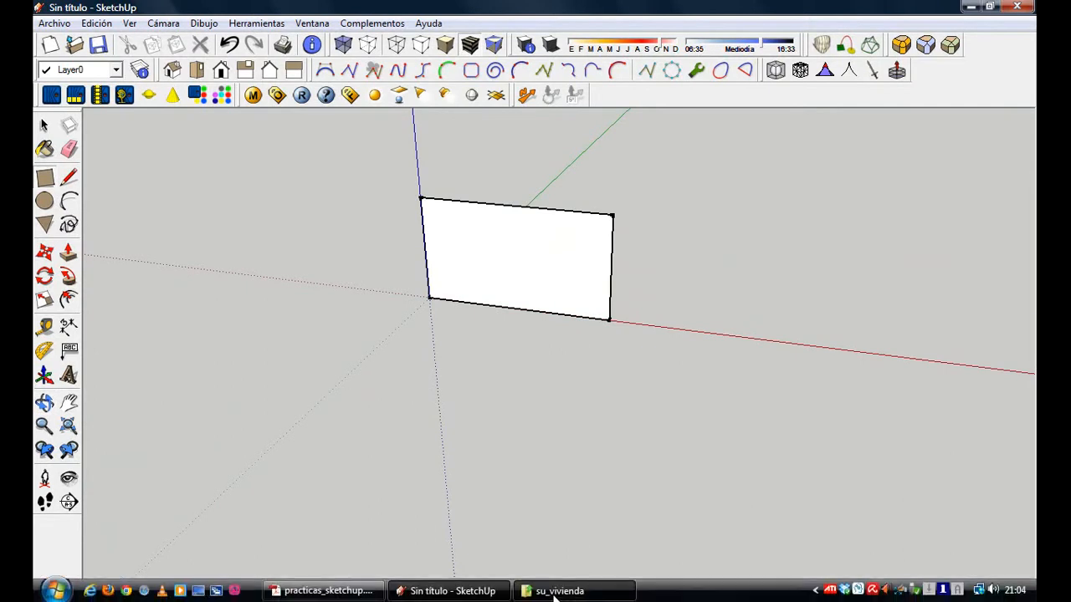
click(329, 591)
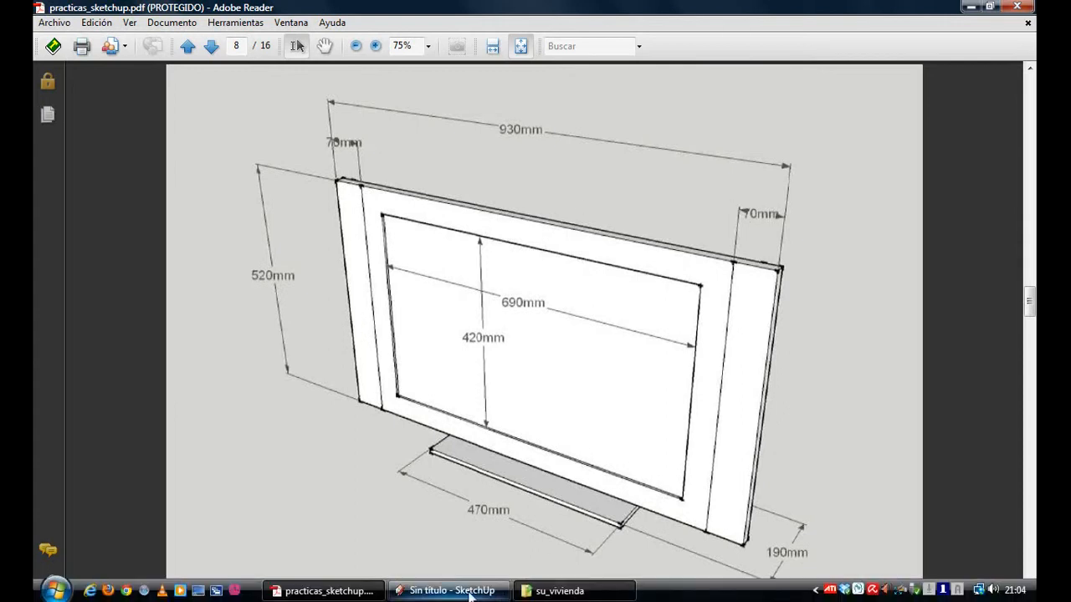
click(451, 593)
middle_drag(417, 221, 361, 243)
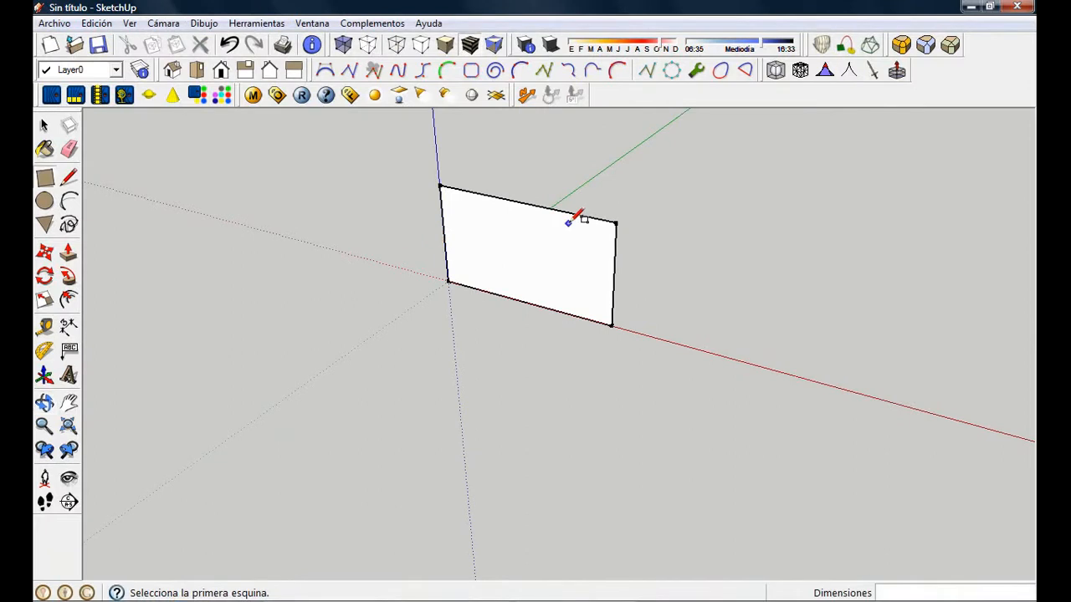
scroll(566, 222, up, 2)
shift+middle_drag(745, 246, 543, 325)
key(r)
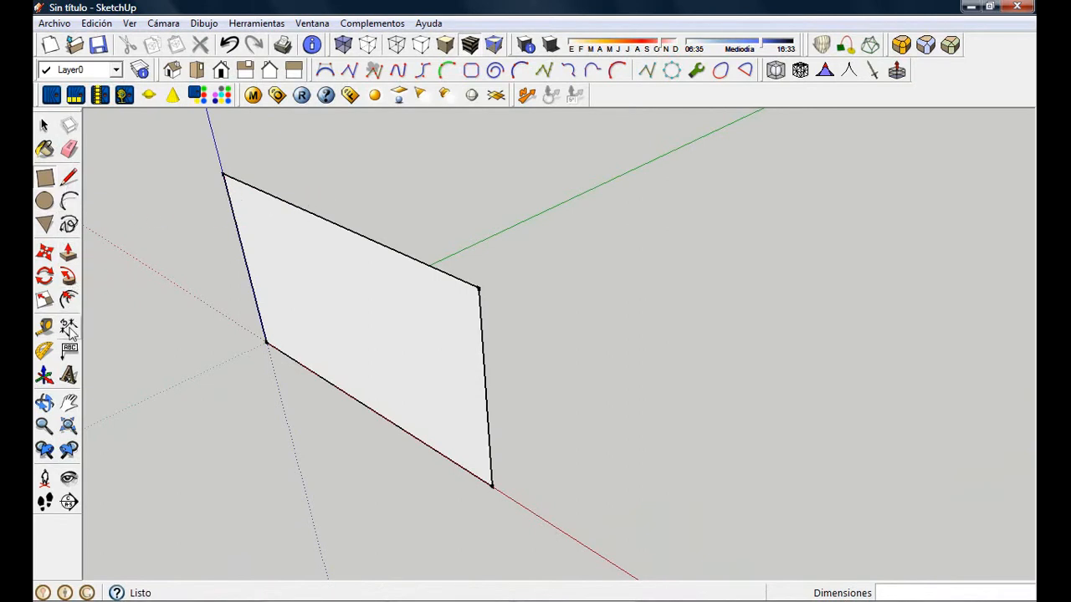
click(69, 254)
click(444, 320)
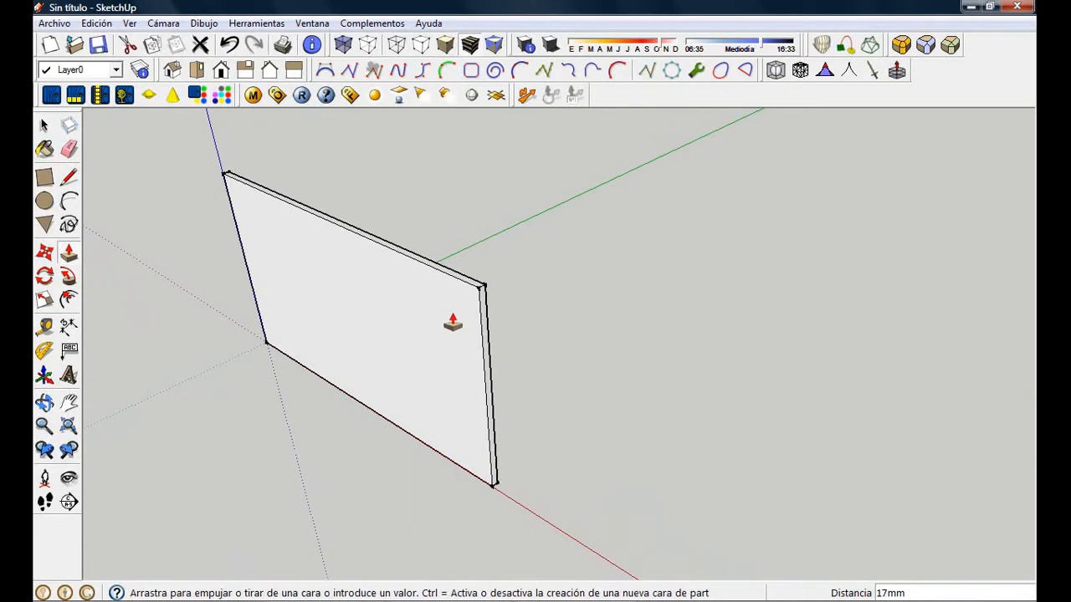
text(20)
key(Return)
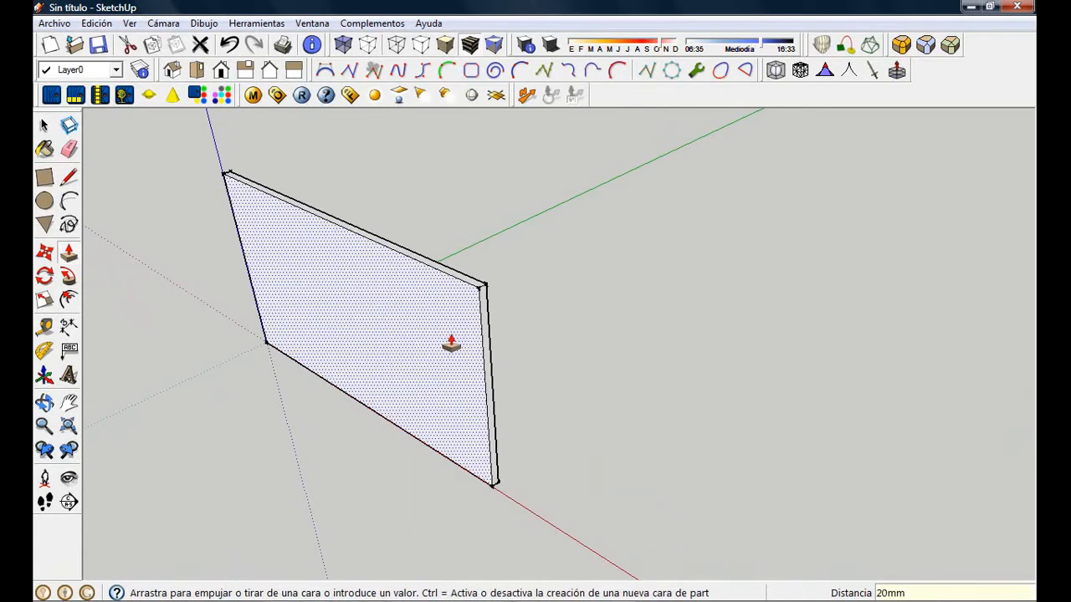
key(Return)
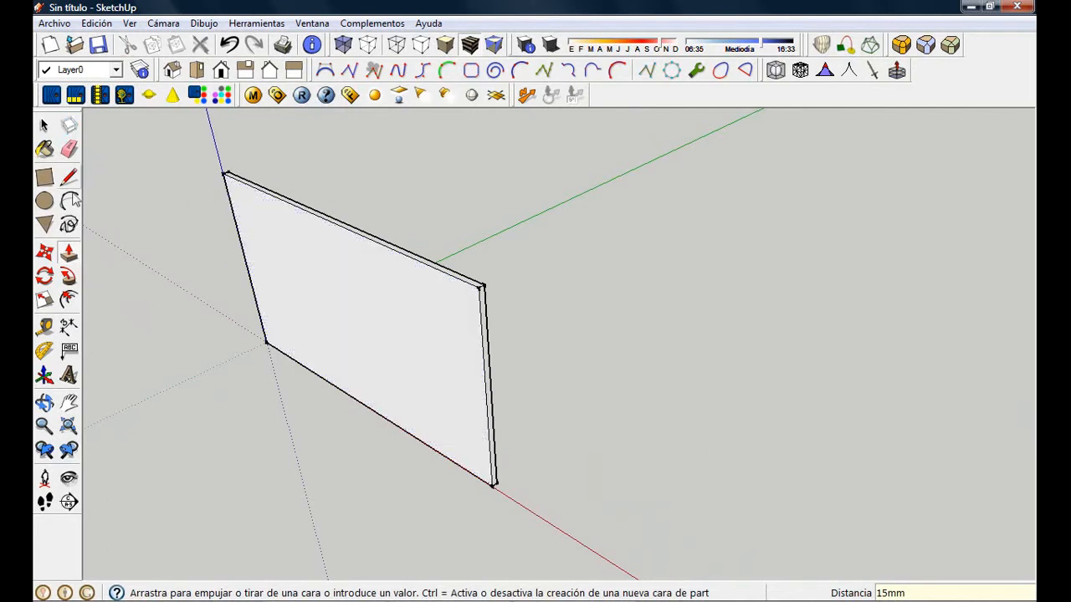
Place vertical guides on the front face 70 mm inward from each of its two side edges
click(44, 326)
middle_drag(174, 268, 232, 268)
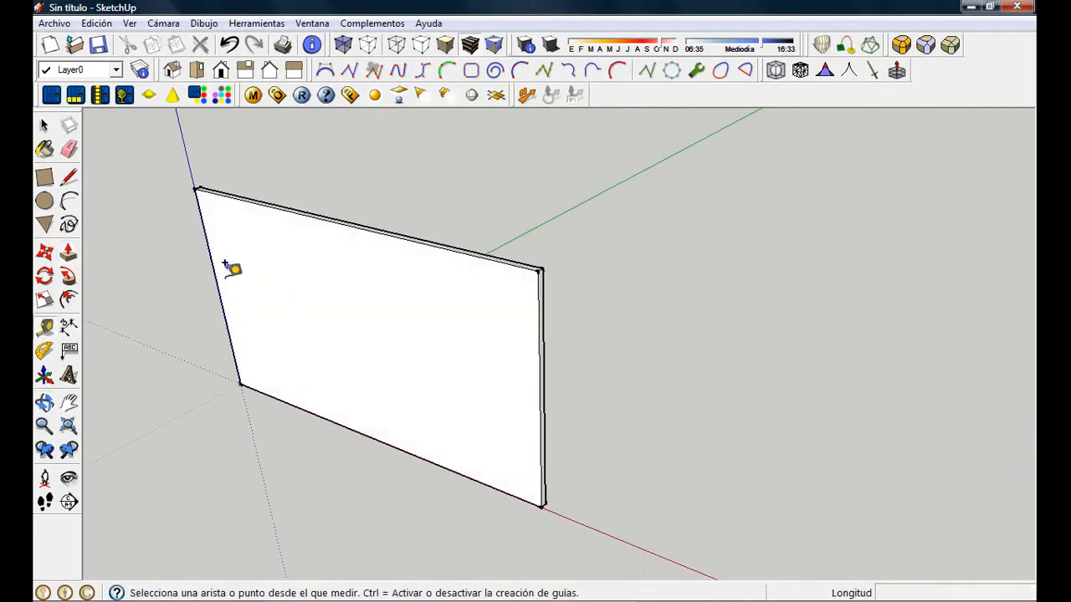
click(218, 283)
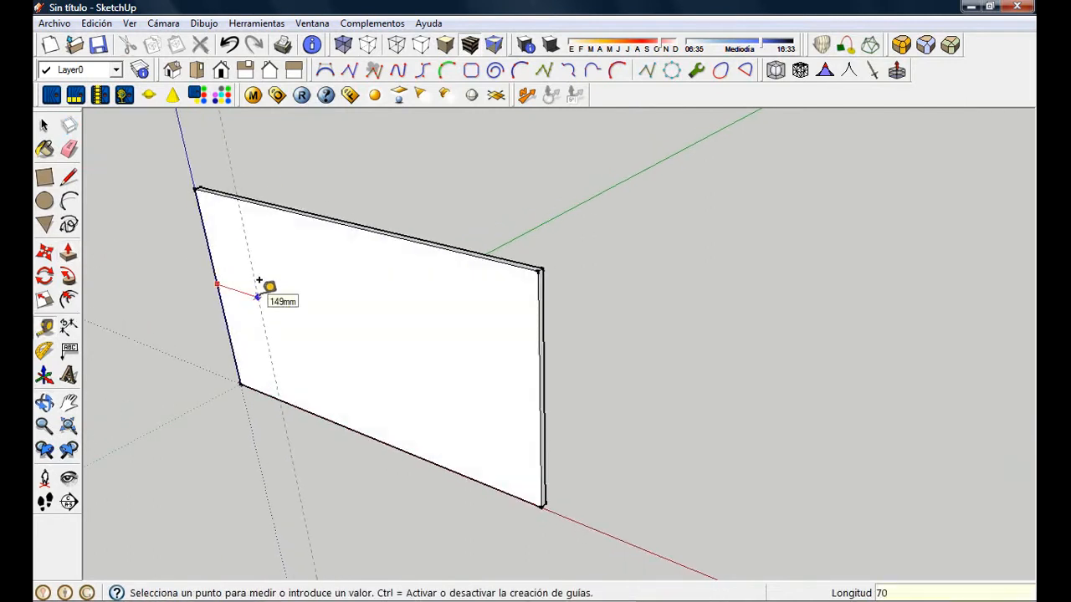
click(259, 281)
click(542, 366)
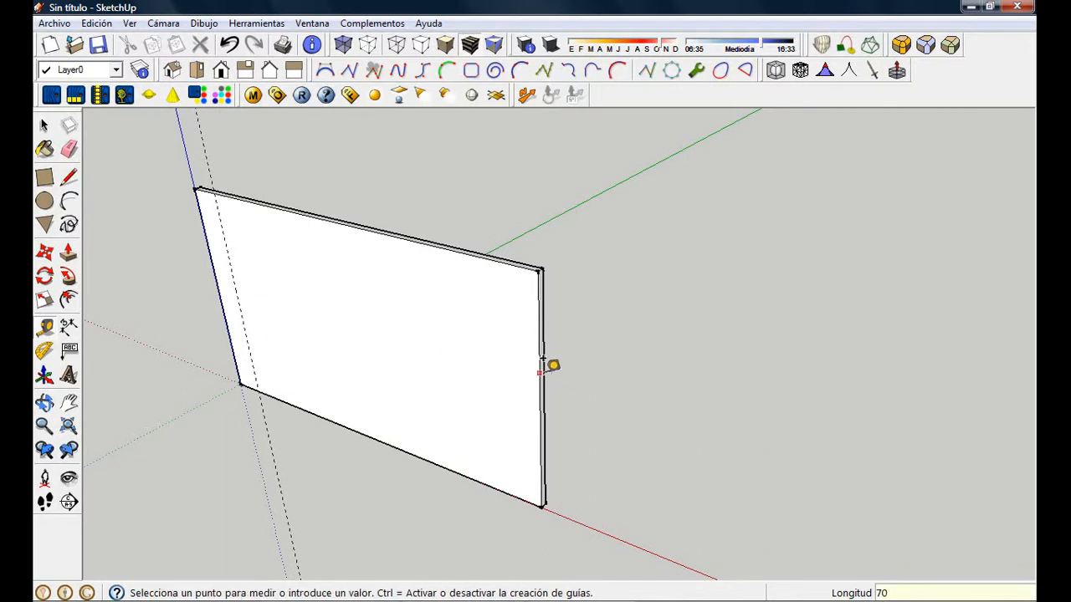
click(510, 344)
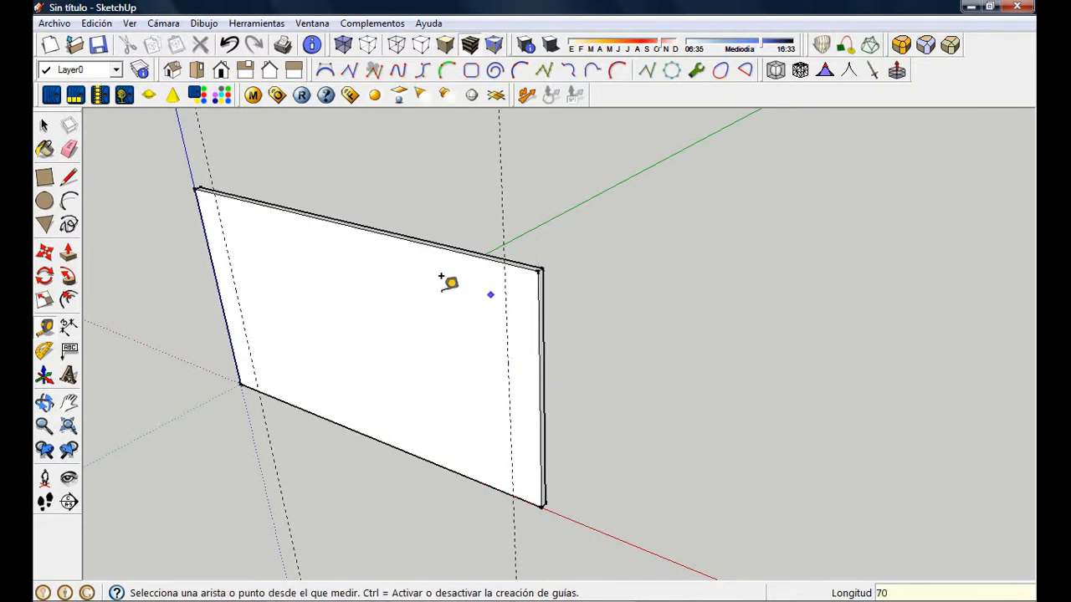
Draw a full-height vertical line on the front face along each of the two guides
click(69, 176)
click(216, 197)
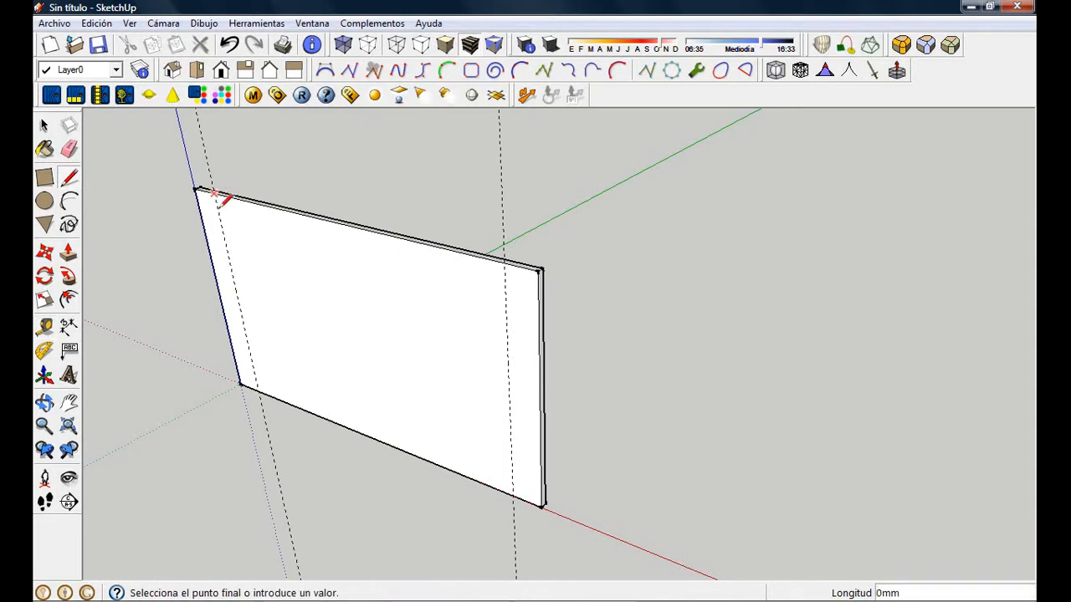
click(259, 390)
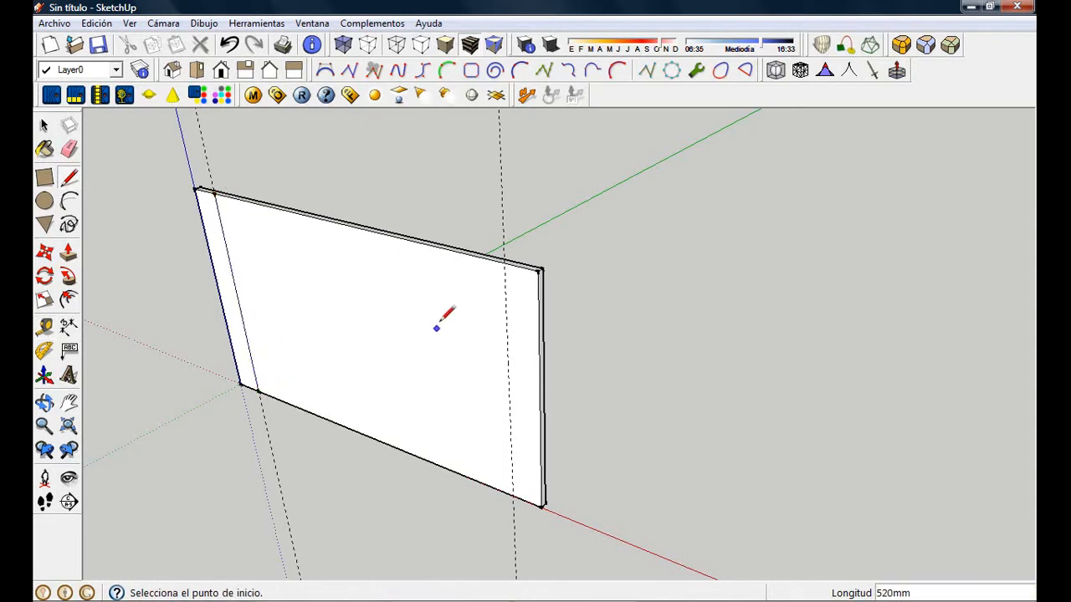
click(503, 261)
click(513, 495)
Delete all guides from the model and leave the Line tool
click(96, 24)
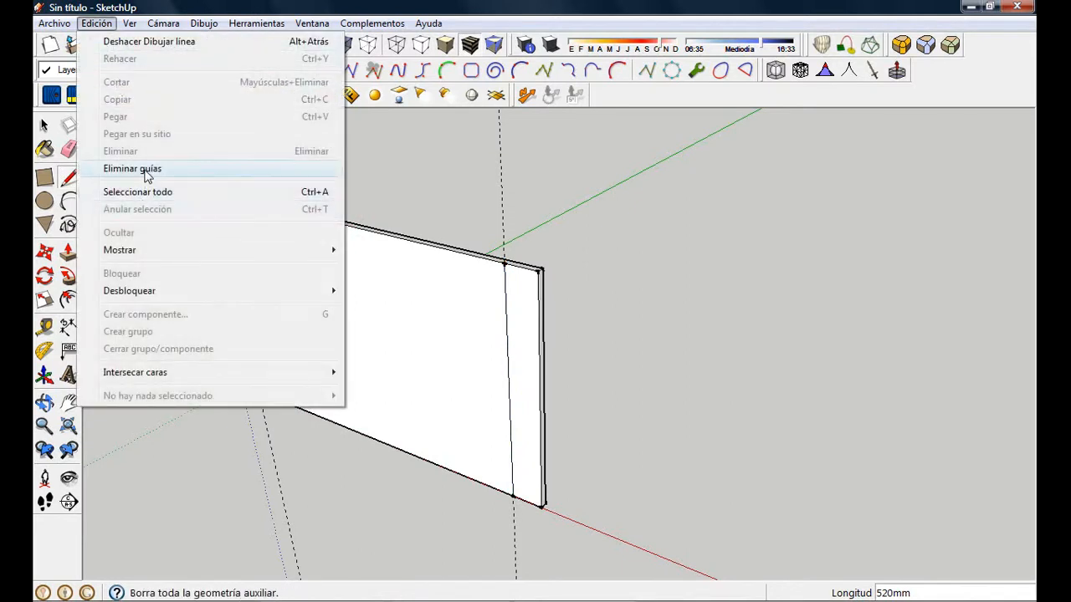
click(132, 169)
key(Escape)
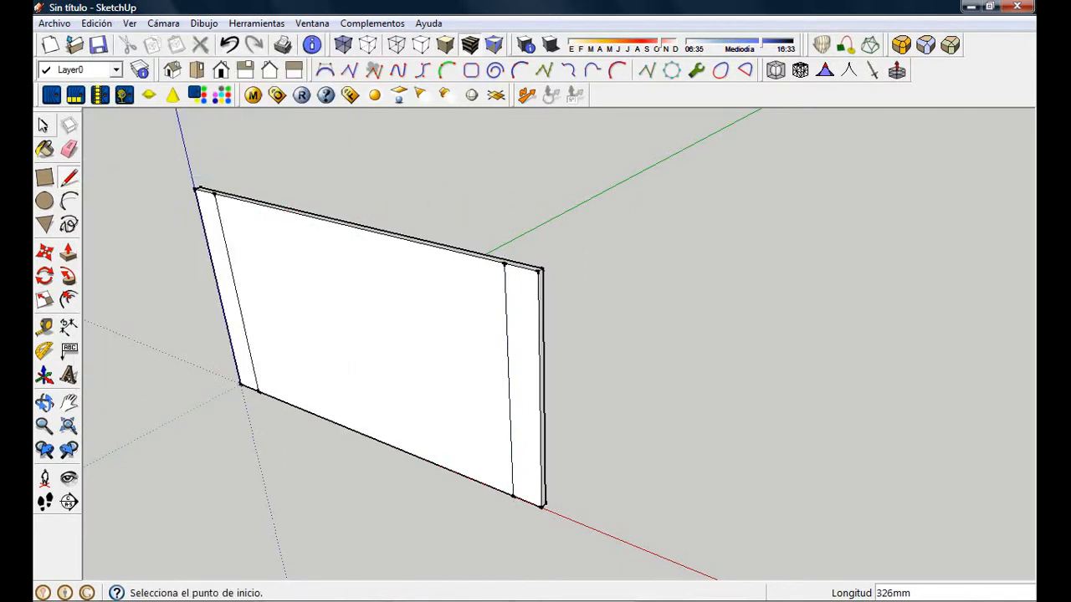
click(45, 124)
Check the inner screen's dimensions on page 8 of the reference PDF in Adobe Reader, and return to SketchUp
middle_drag(431, 308, 557, 326)
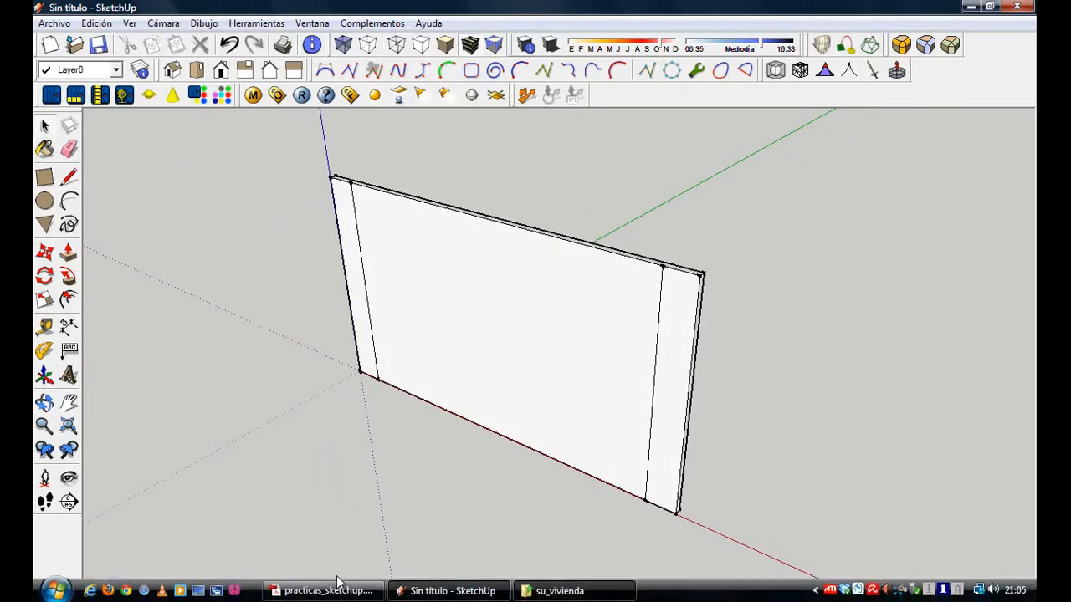
click(337, 592)
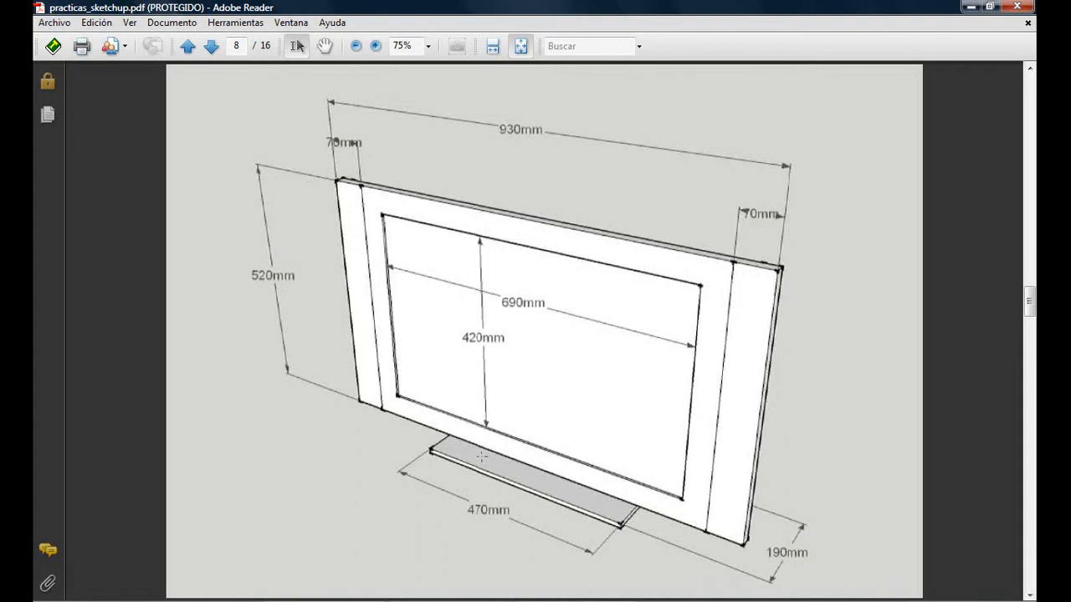
click(465, 590)
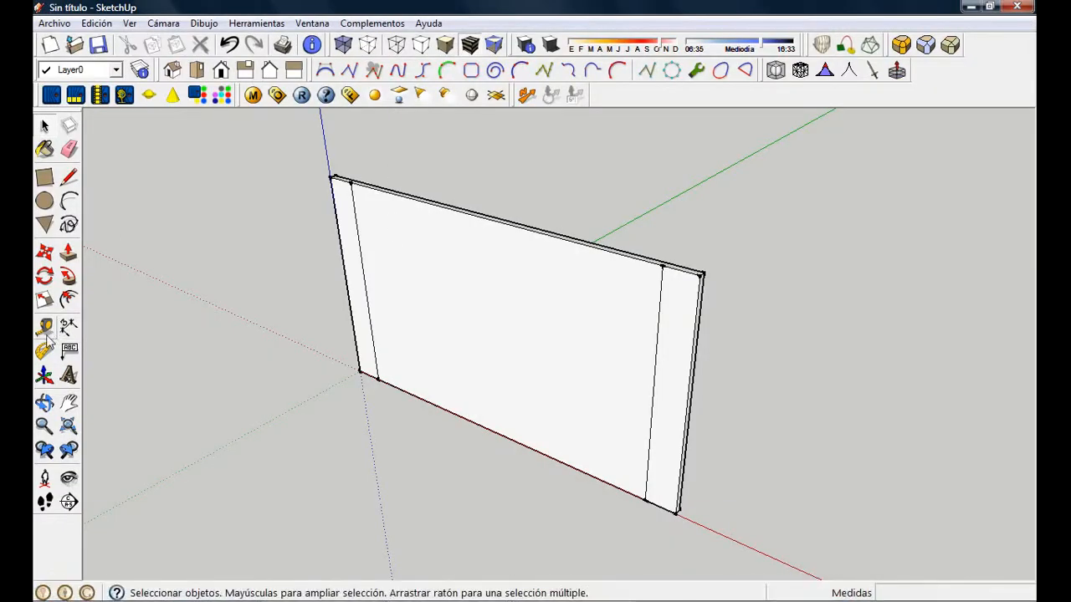
click(44, 326)
click(366, 299)
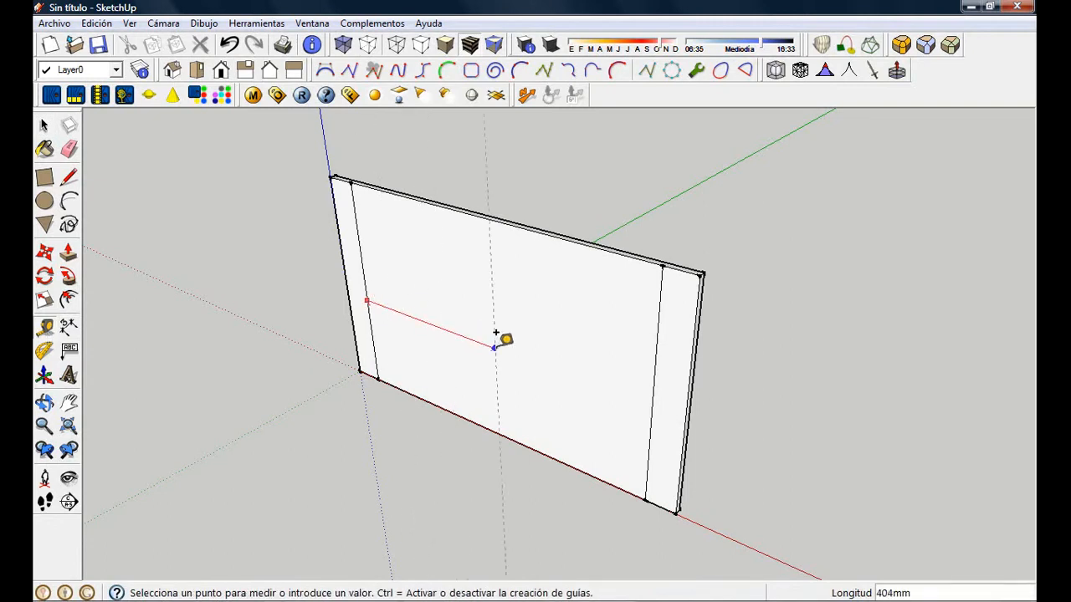
click(492, 338)
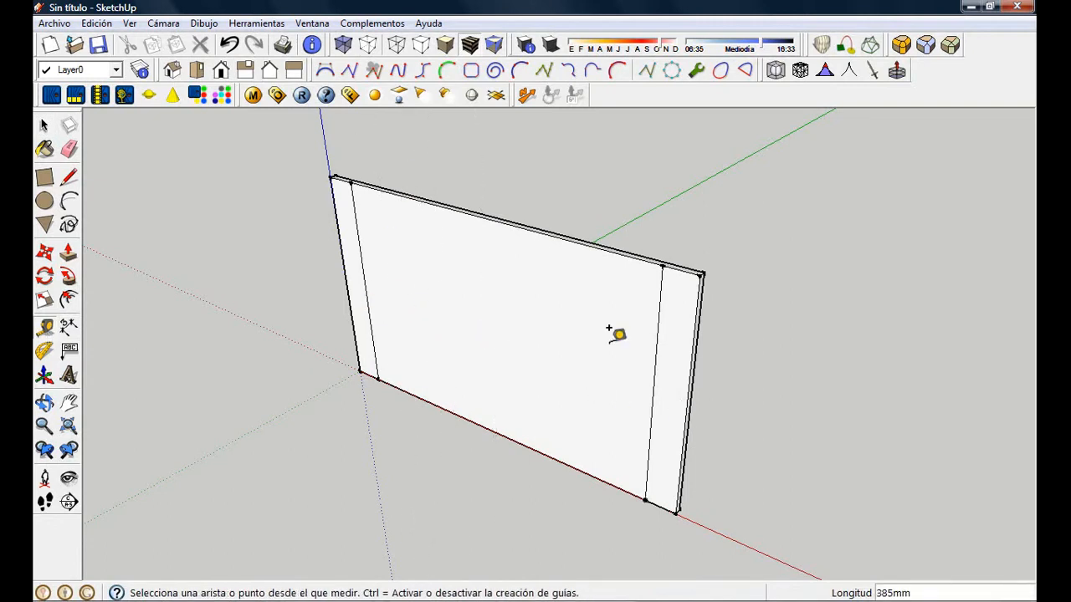
Offset the central front panel's outline inward to form the 690 by 420 mm screen rectangle from the reference drawing
click(69, 303)
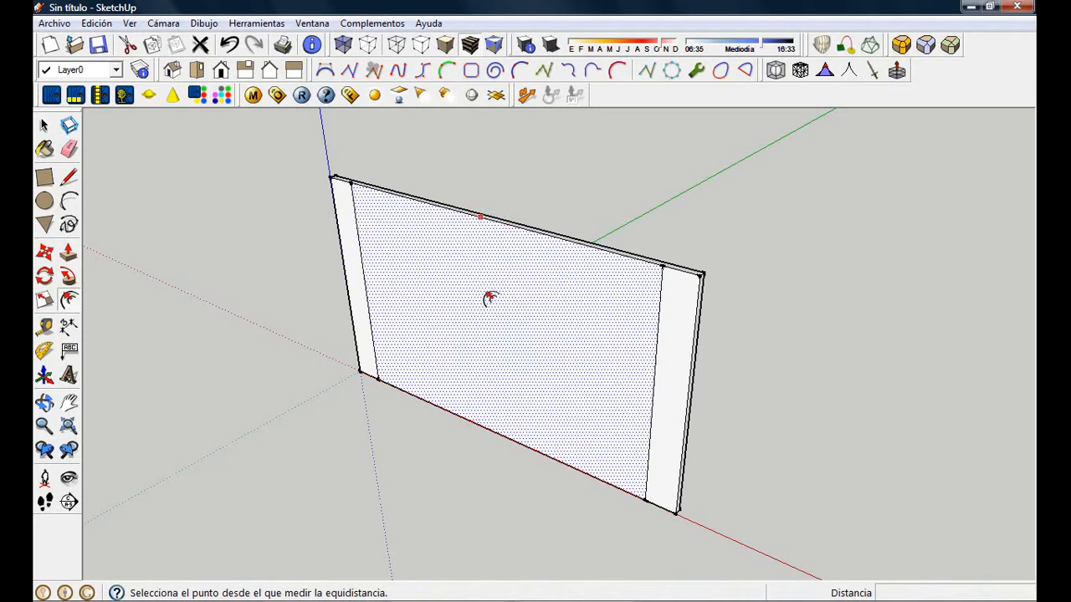
click(483, 240)
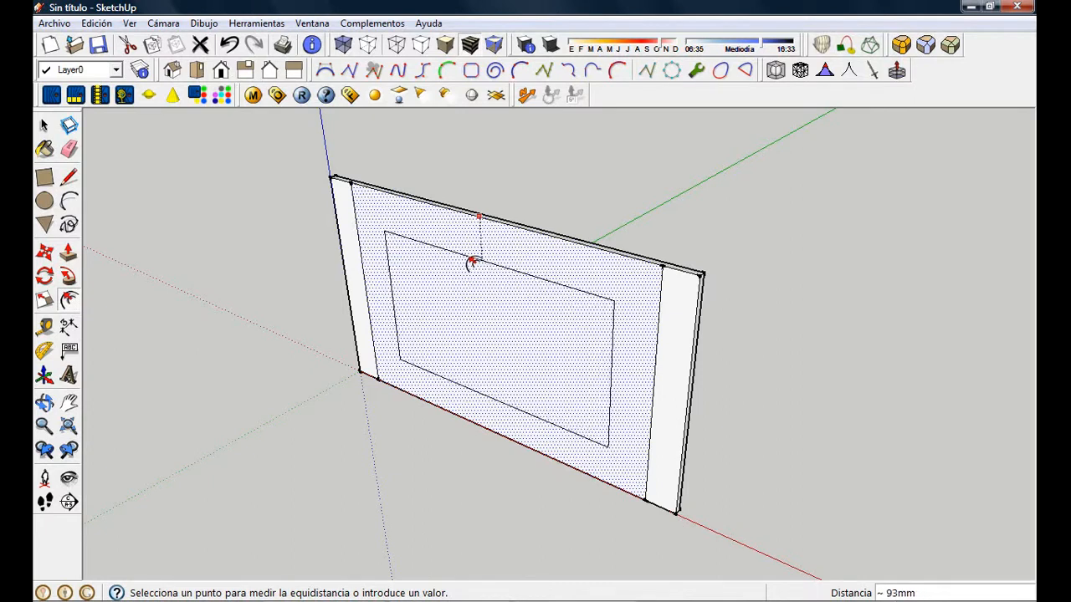
key(Return)
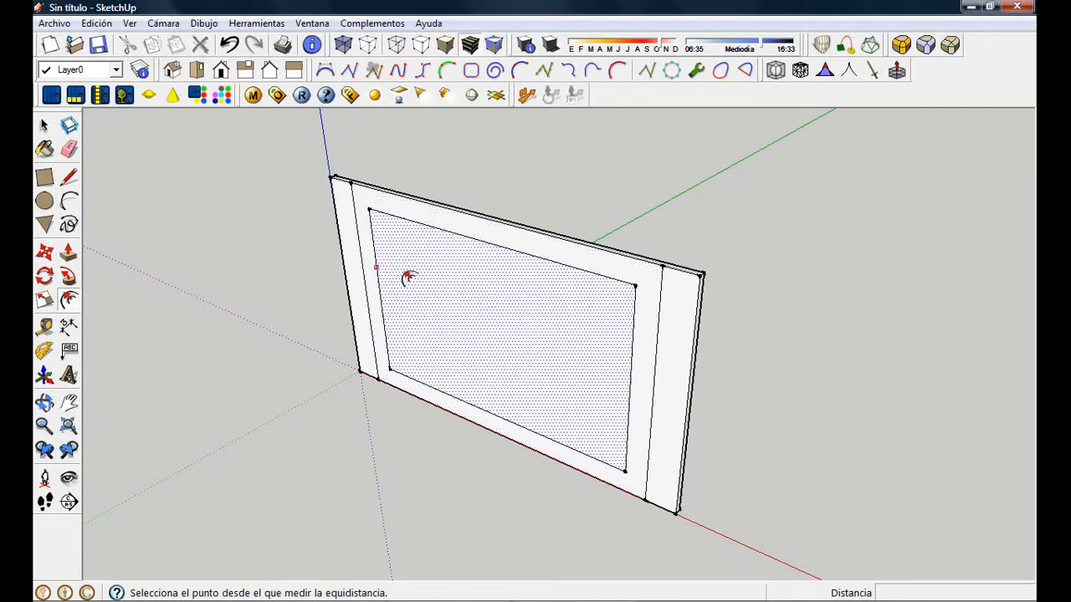
key(Escape)
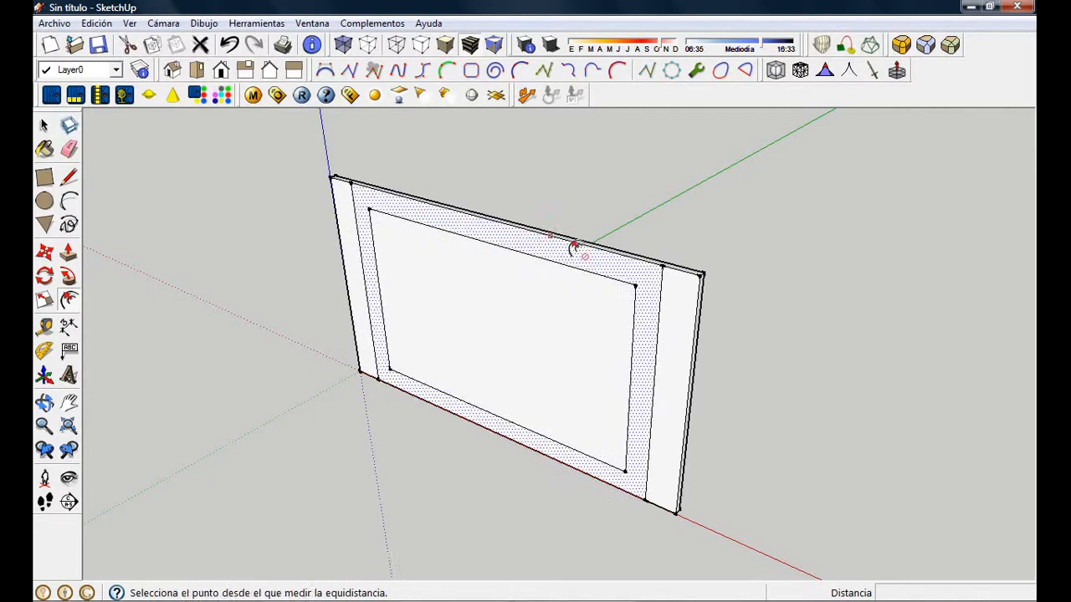
click(618, 271)
key(Escape)
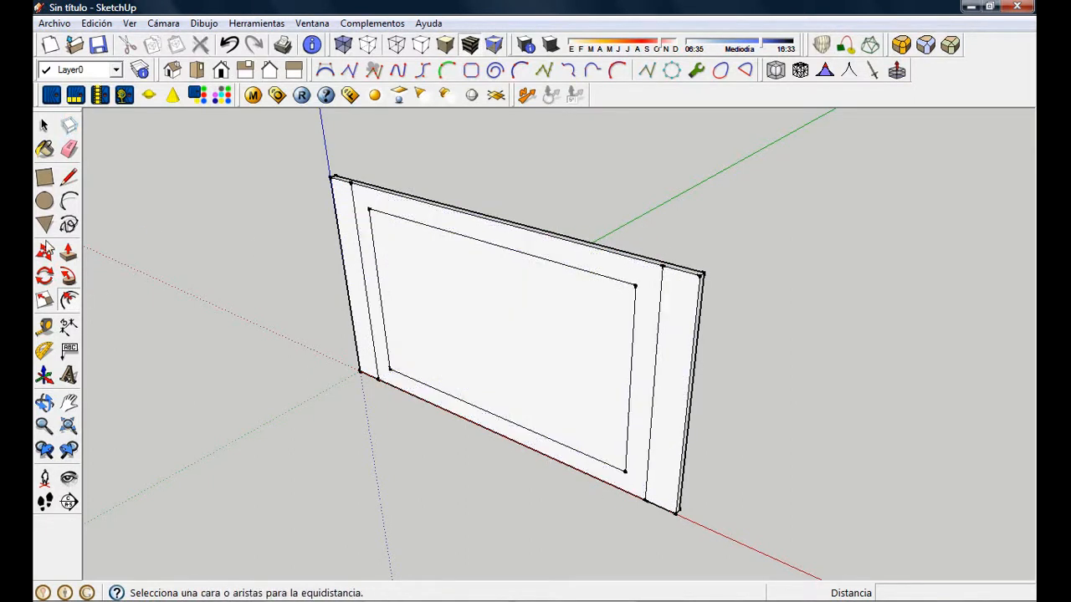
Push the screen rectangle 5 mm into the front panel with Push/Pull, and leave the tool
click(69, 252)
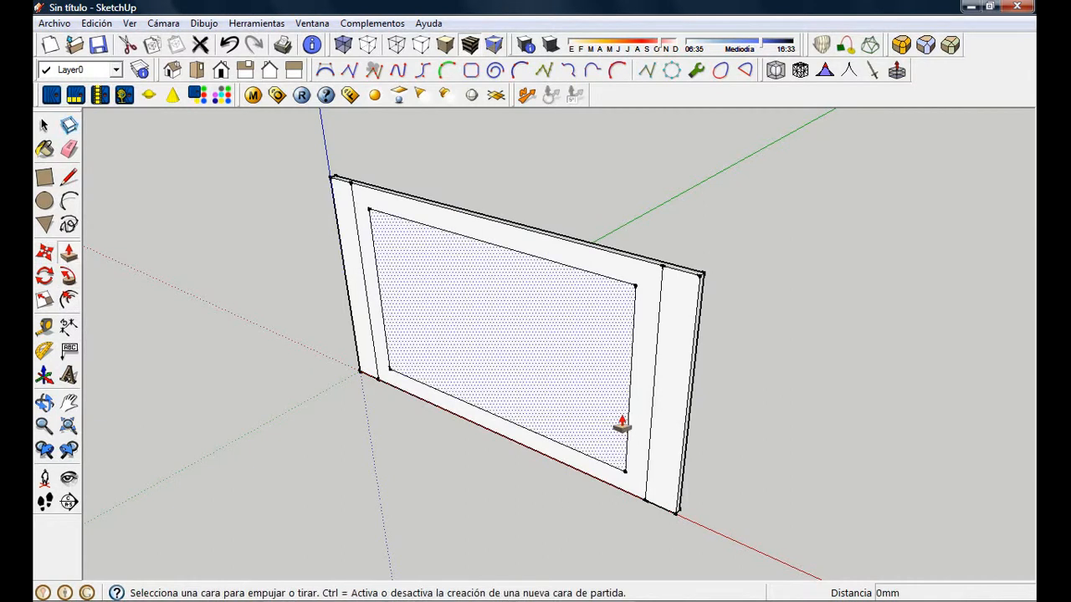
click(552, 424)
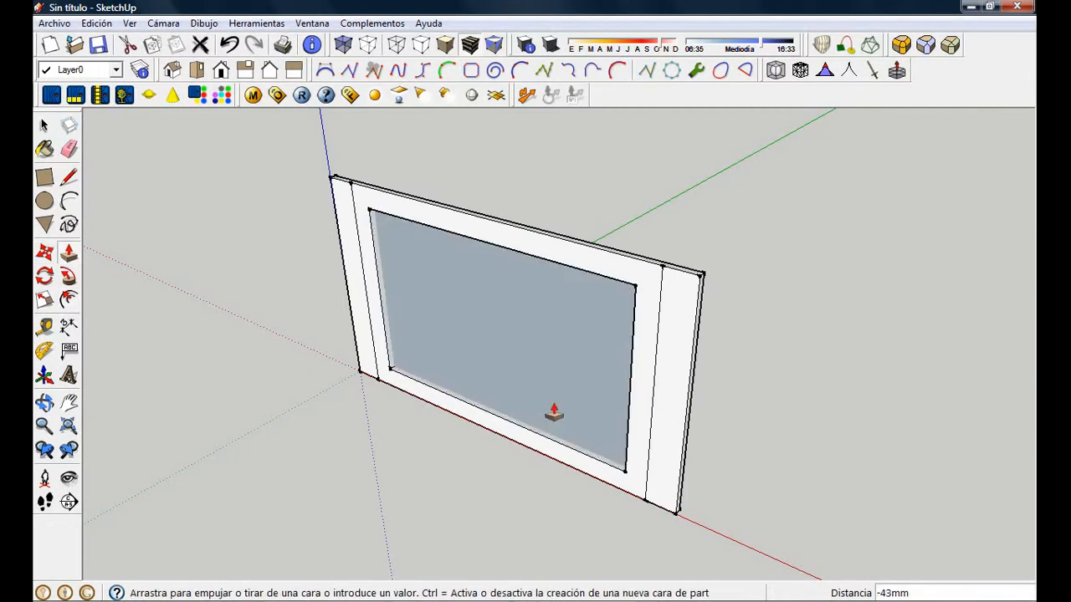
text(5)
key(Return)
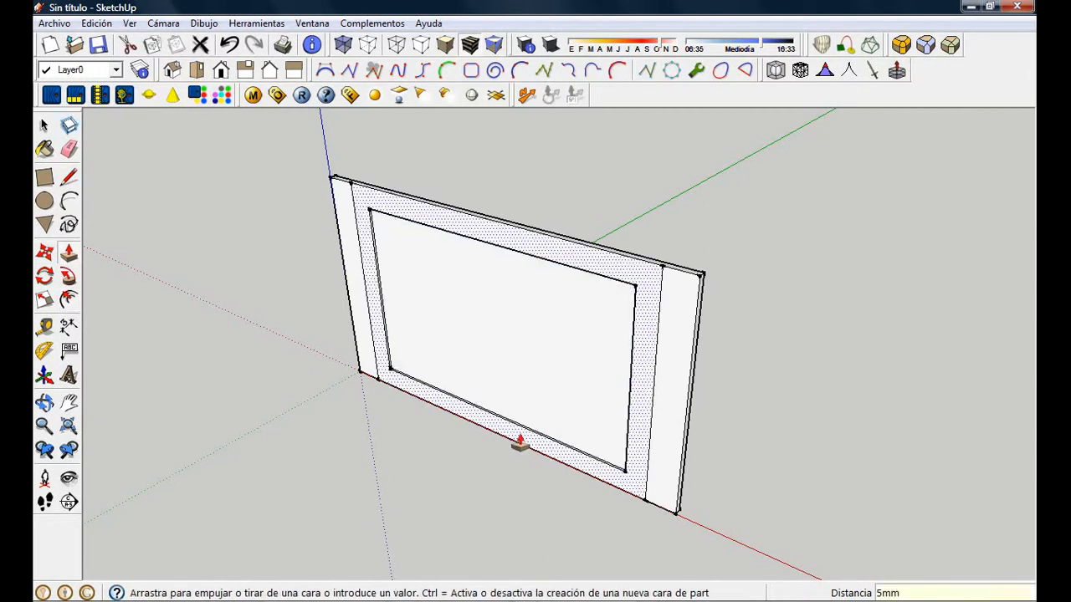
click(45, 125)
Look up the back view's dimensions on page 9 of the reference PDF in Adobe Reader, and return to SketchUp
middle_drag(466, 467, 502, 427)
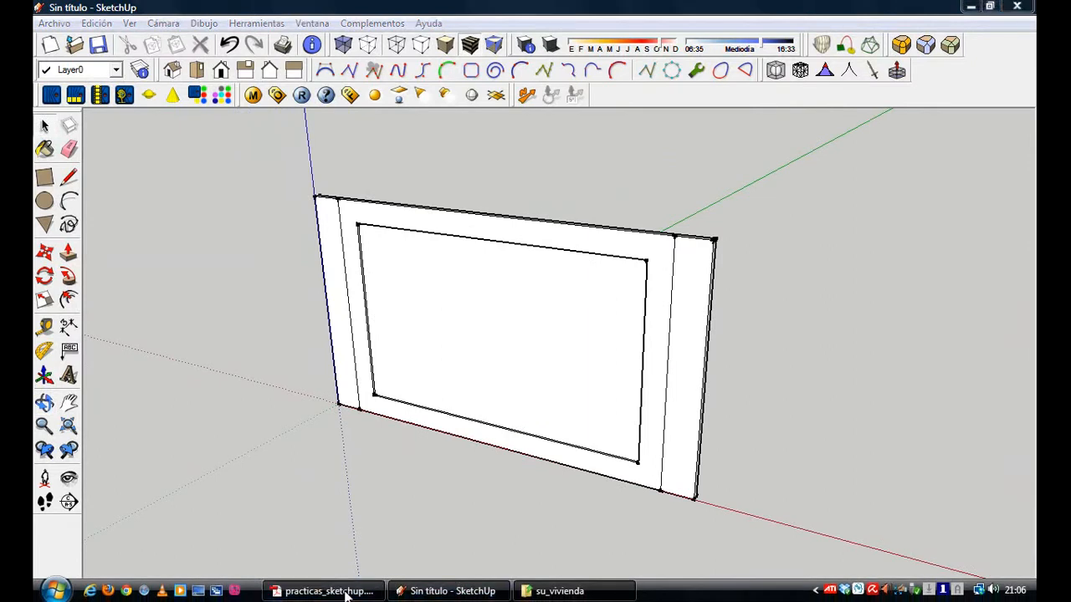
click(327, 590)
scroll(513, 417, down, 3)
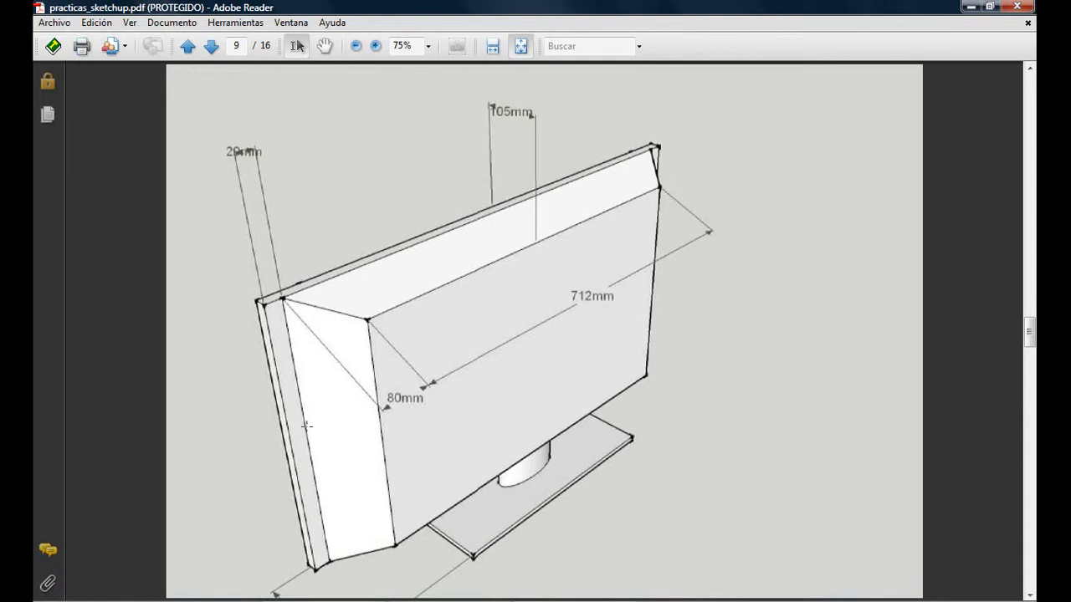
click(443, 592)
Place vertical guides on the back face, 30 mm inward from each of its two side edges
mouse_move(555, 275)
middle_down()
mouse_move(628, 280)
mouse_move(477, 323)
middle_up()
click(44, 327)
click(356, 322)
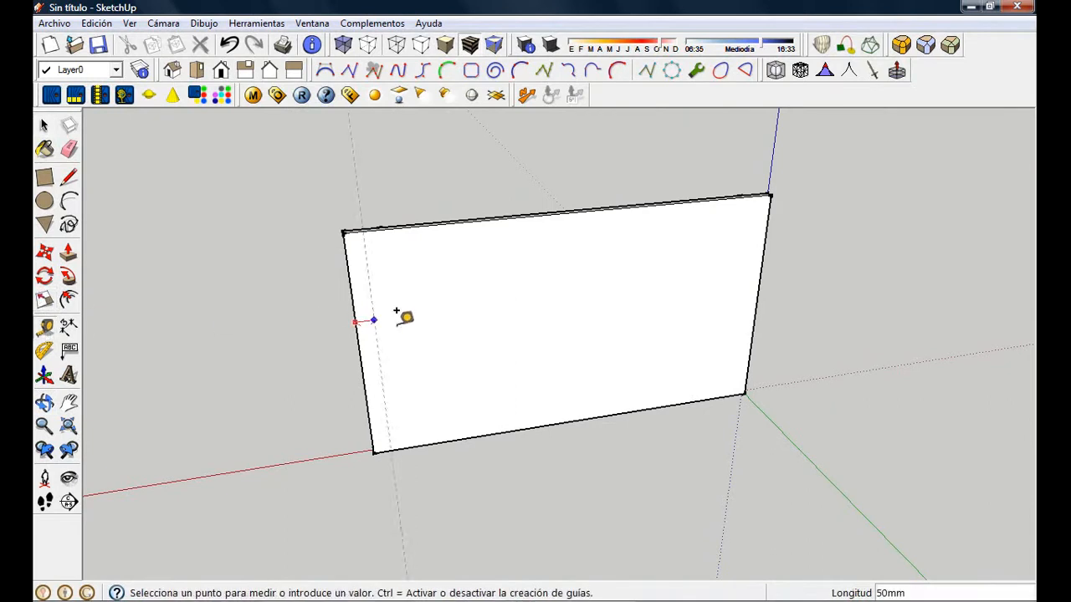
text(30)
key(Return)
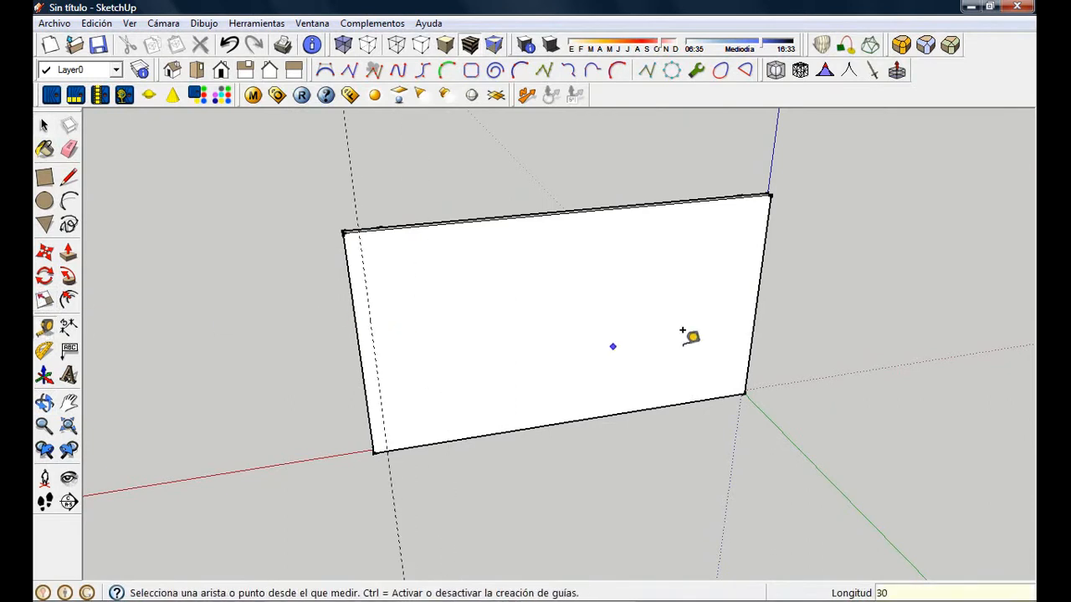
click(757, 290)
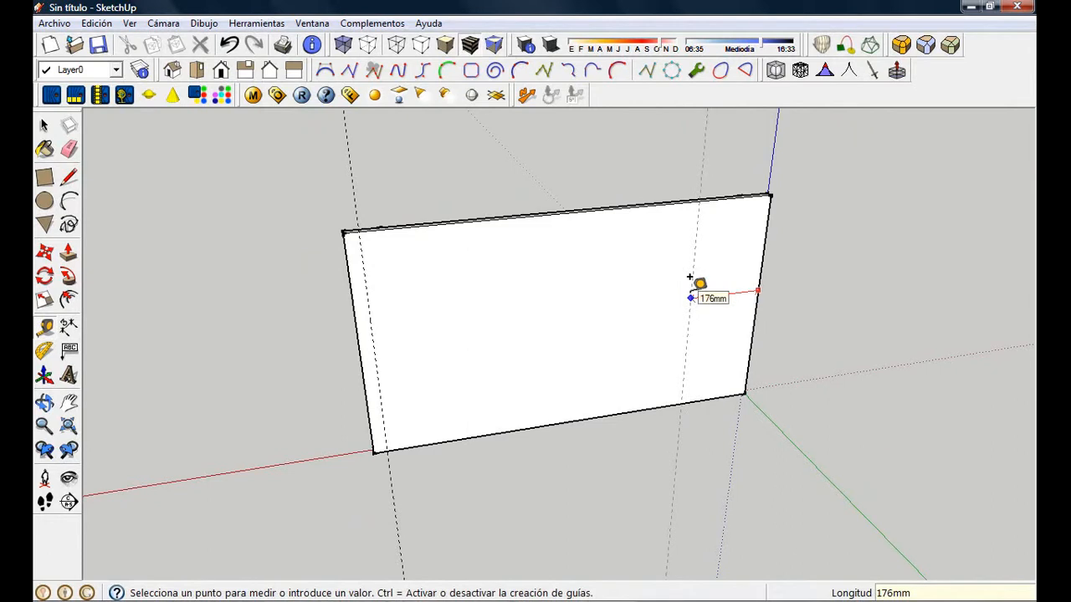
text(30)
key(Return)
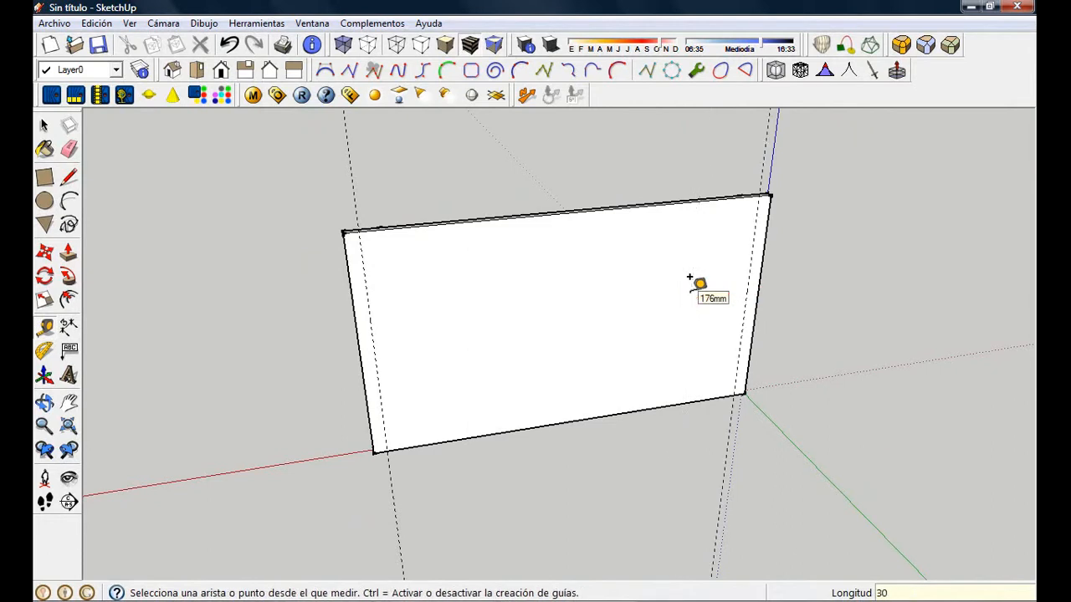
Draw a full-height vertical line on the back face along each of the two guides, and delete all guides
click(68, 176)
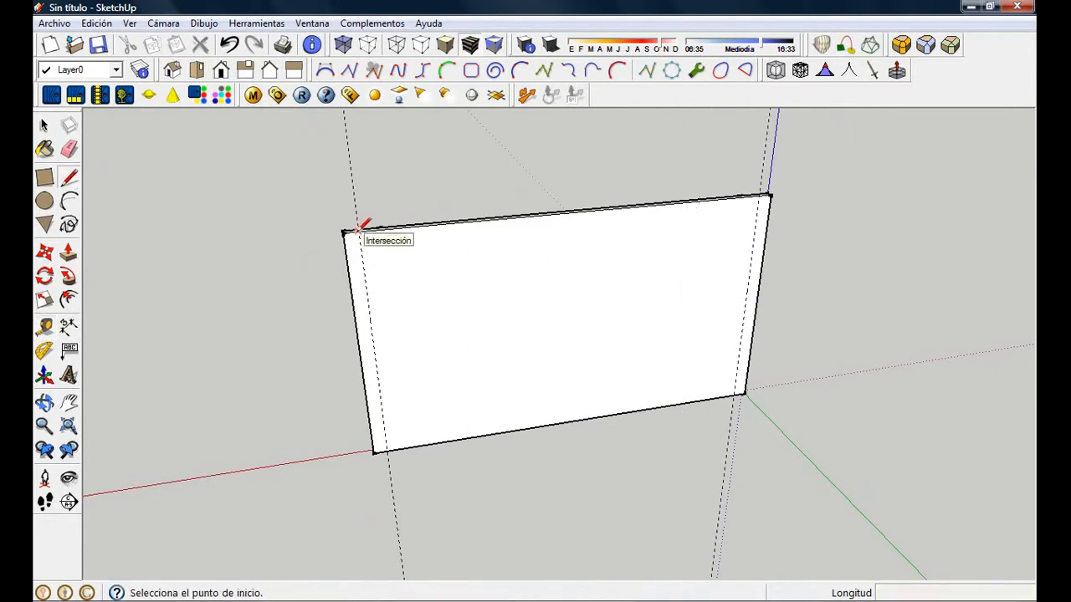
click(359, 228)
click(387, 450)
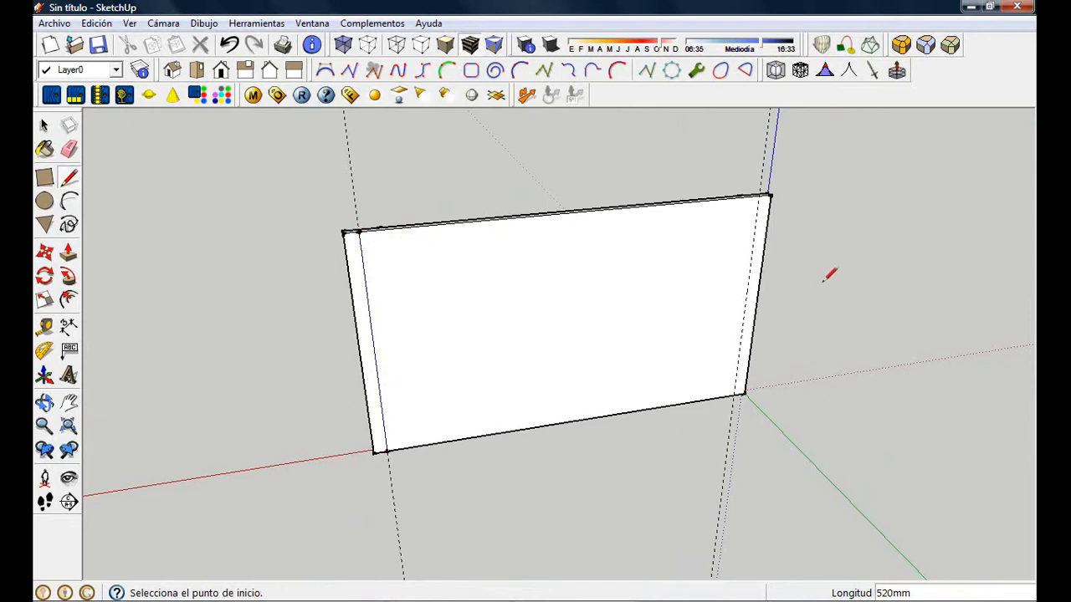
click(734, 392)
click(97, 23)
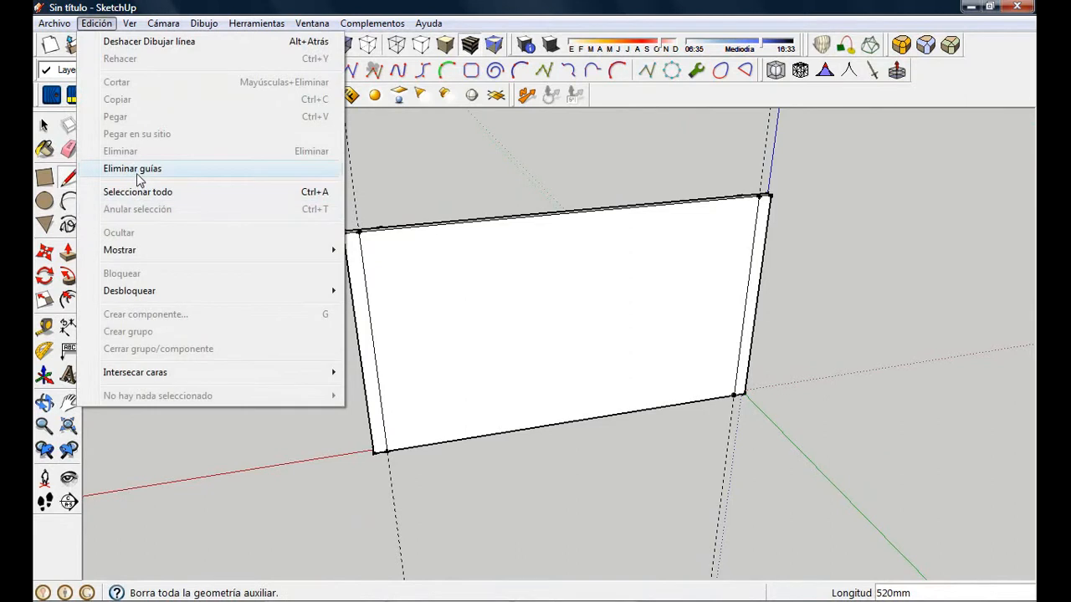
click(137, 175)
Check the inset of the rear housing on page 9 of the PDF in Adobe Reader, and return to SketchUp
middle_drag(172, 220, 368, 301)
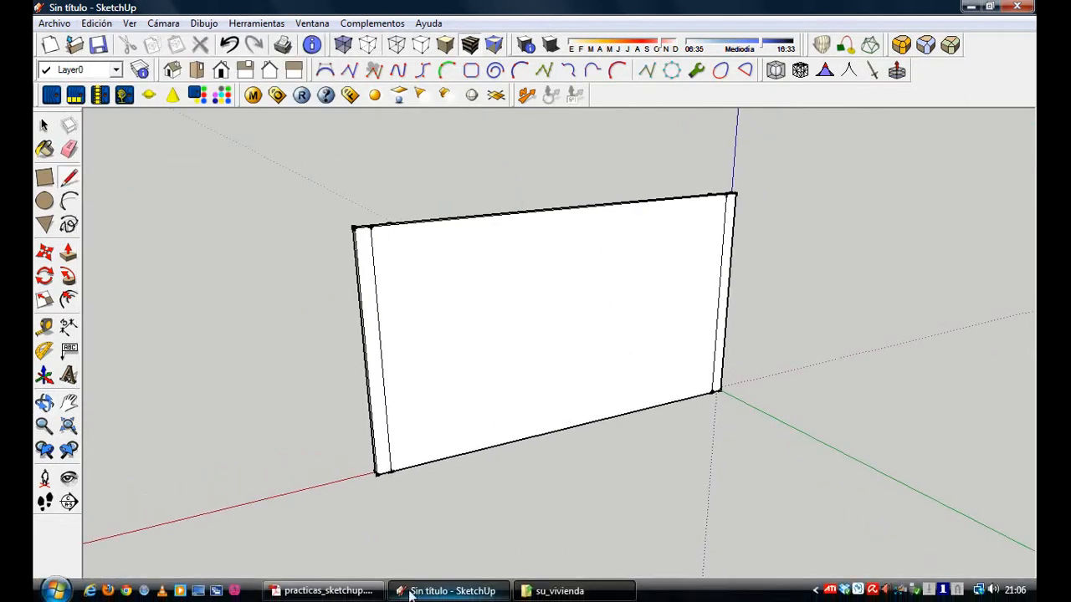
click(322, 590)
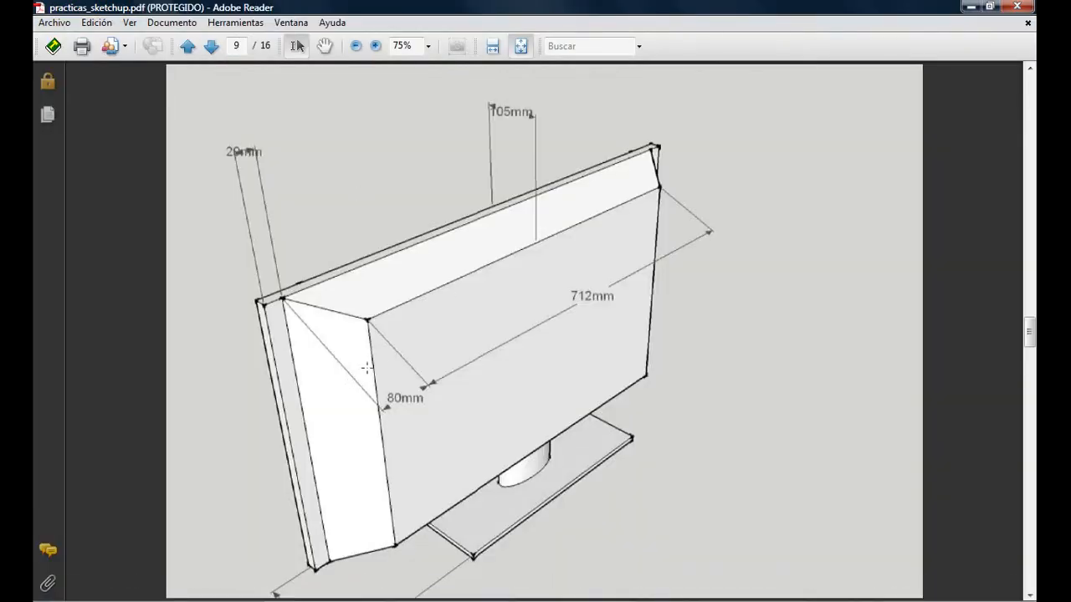
click(449, 591)
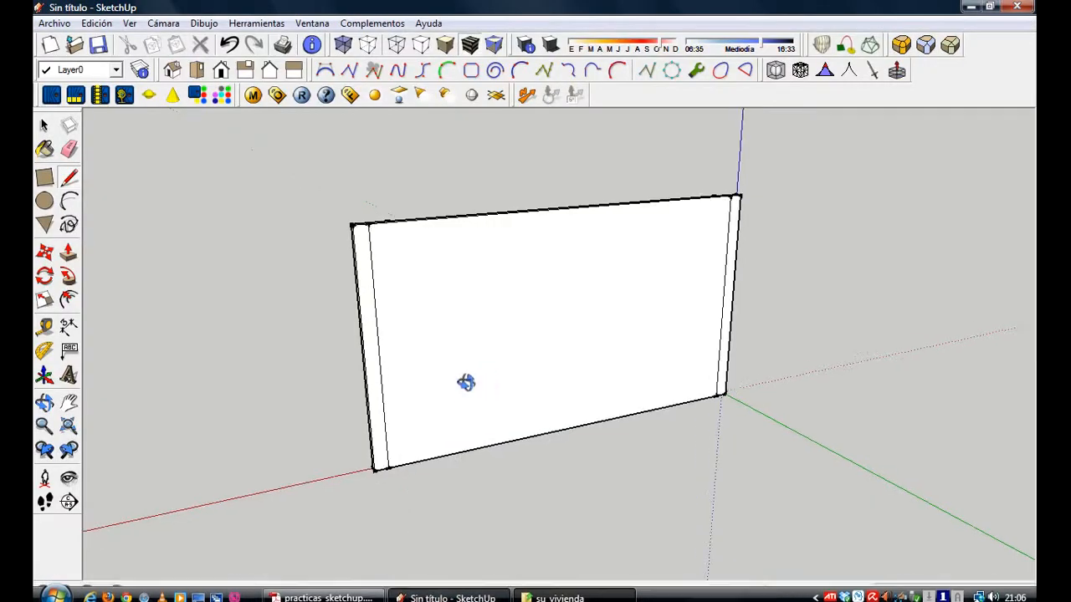
Offset the outline of the central back panel 80 mm inward
click(70, 303)
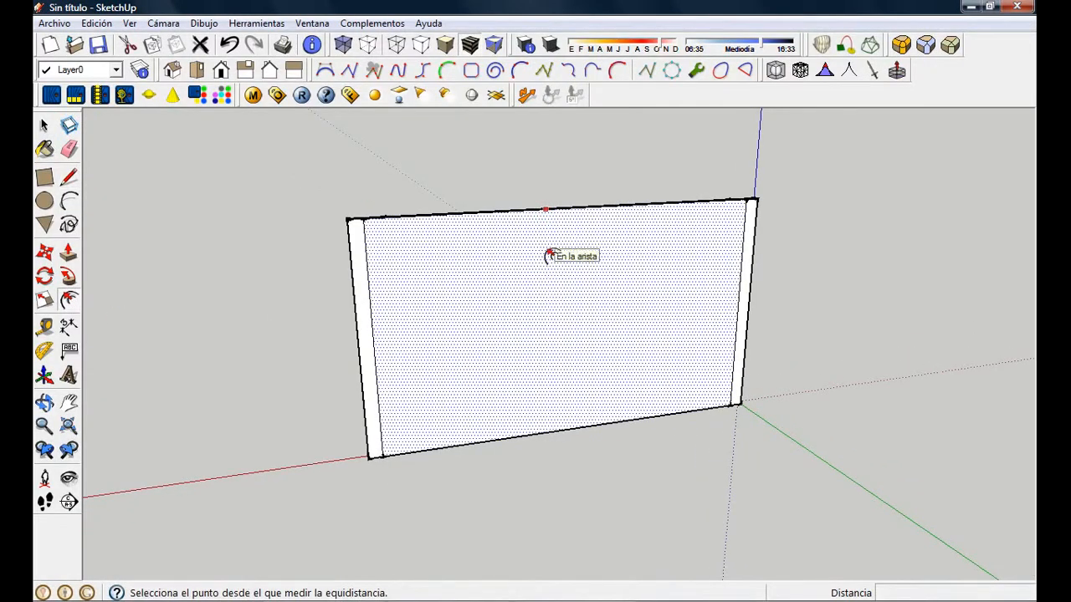
click(550, 254)
text(8)
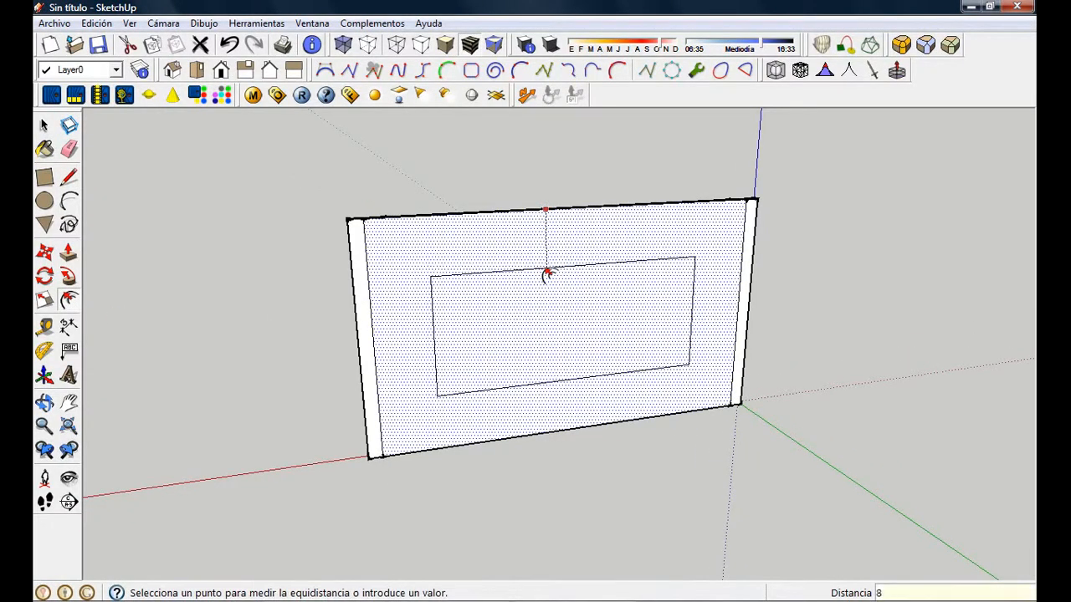
text(0)
key(Return)
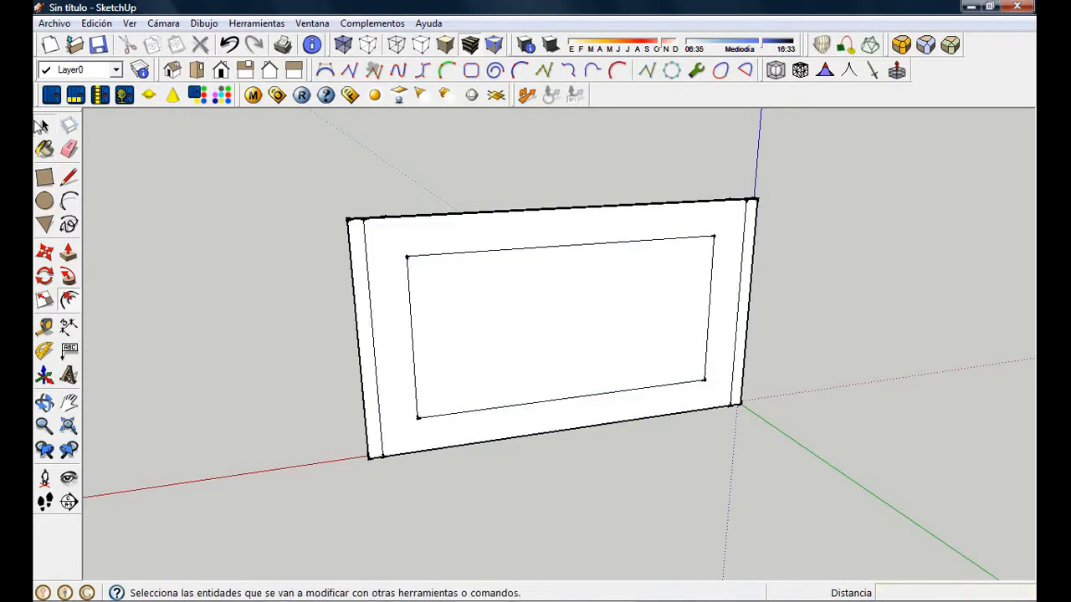
Select the inner rectangle on the back face, start moving it from its upper corner, and turn on Autofold
click(45, 125)
click(558, 317)
click(45, 253)
middle_drag(309, 409, 510, 446)
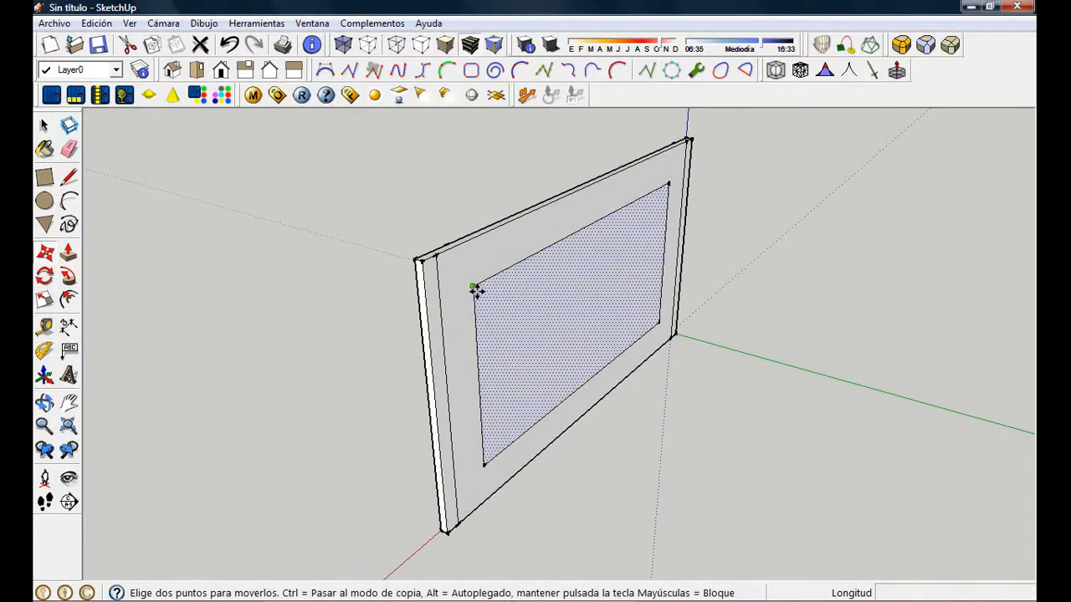
click(477, 287)
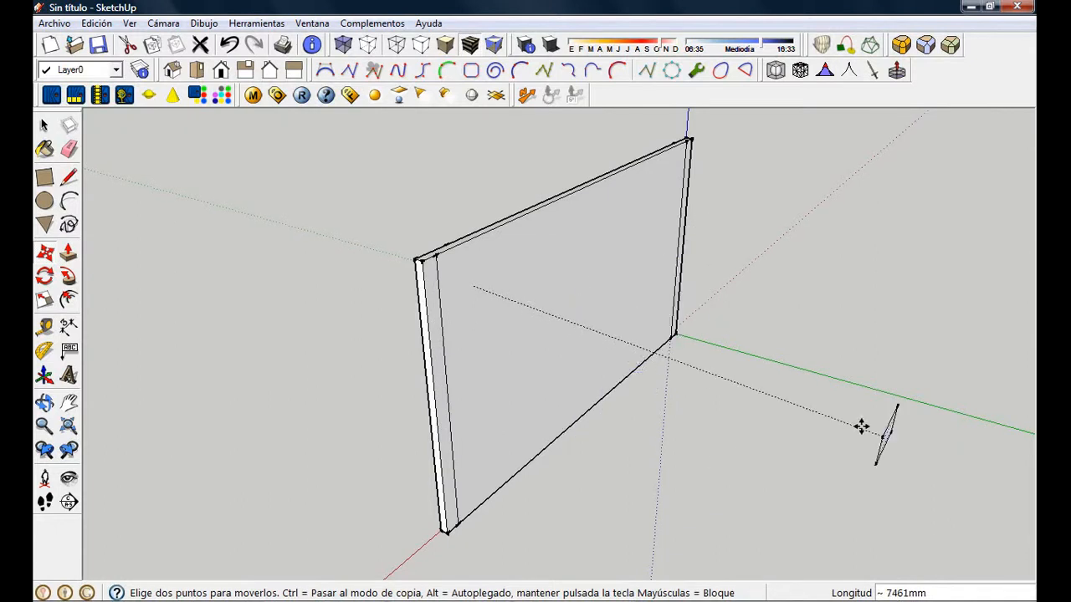
click(476, 278)
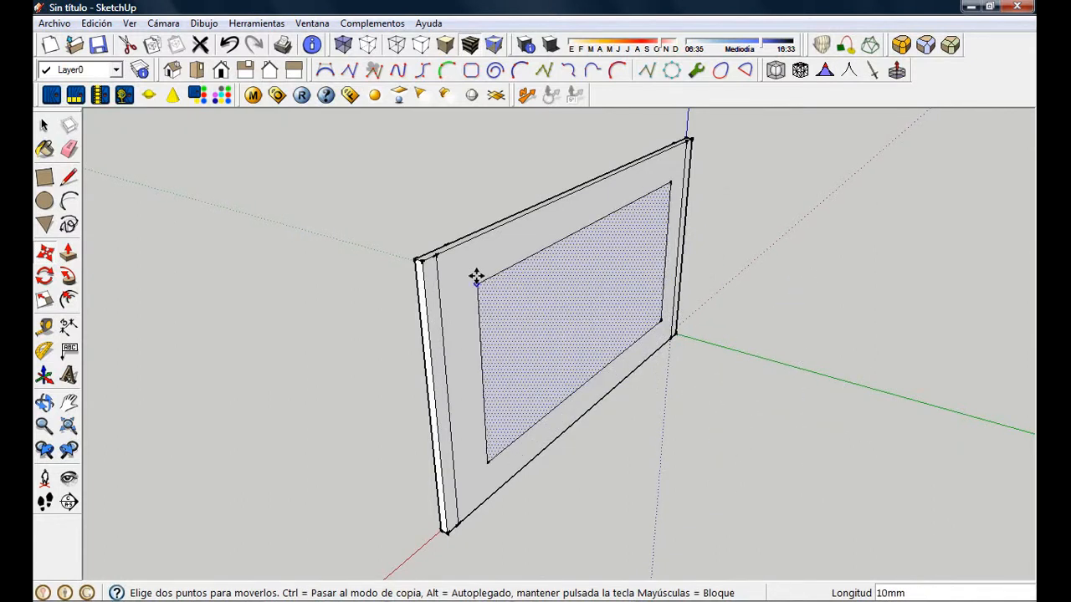
click(476, 280)
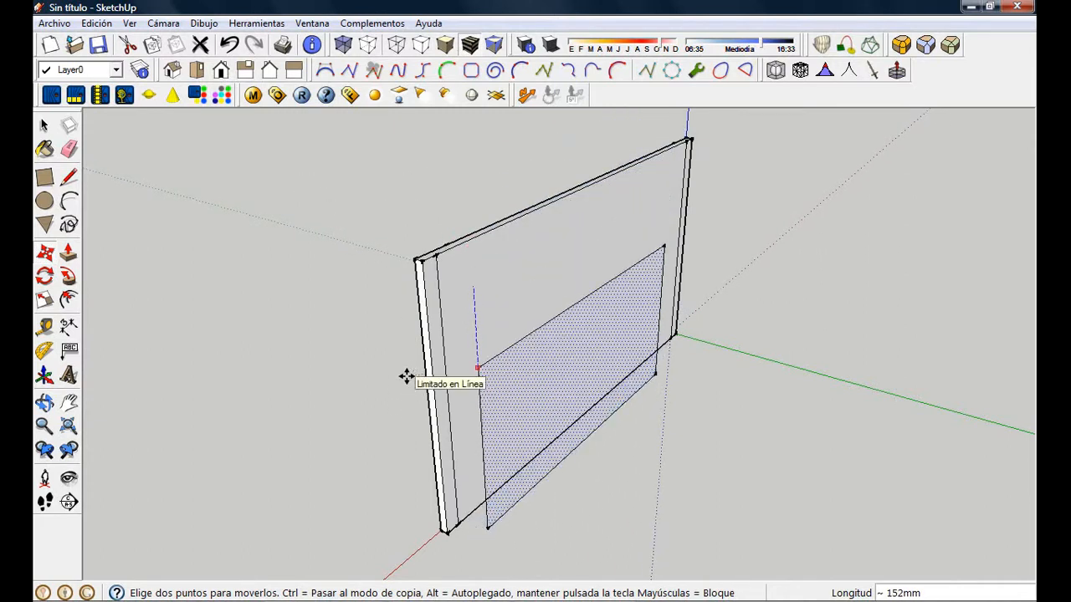
key(alt)
Check the housing depth in the Adobe Reader PDF, and in SketchUp move the inner rectangle 100 mm outward along the green axis with Autofold
scroll(484, 376, up, 1)
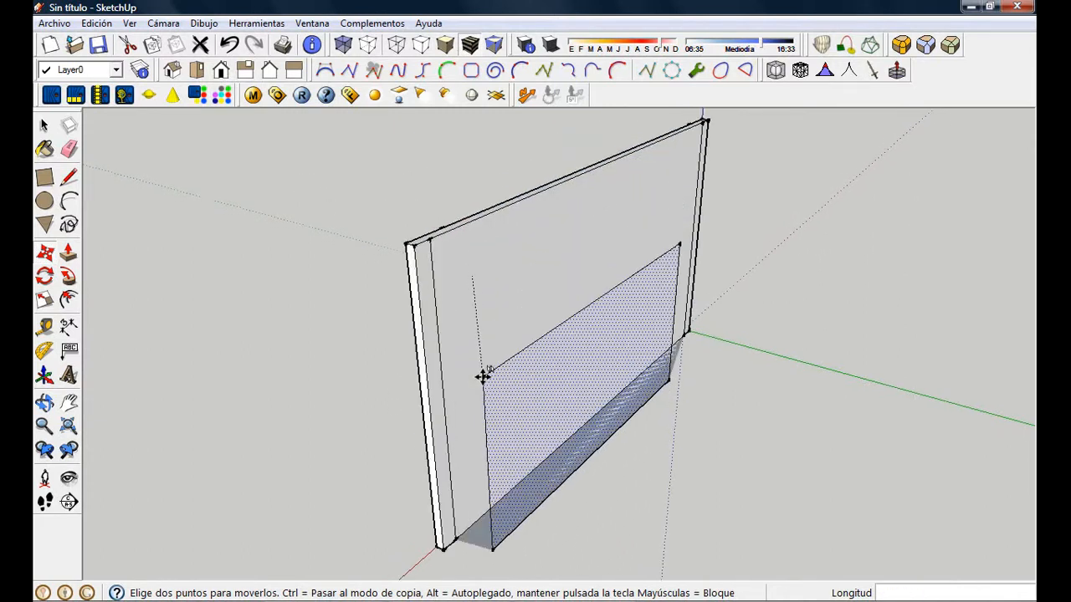
scroll(473, 452, down, 2)
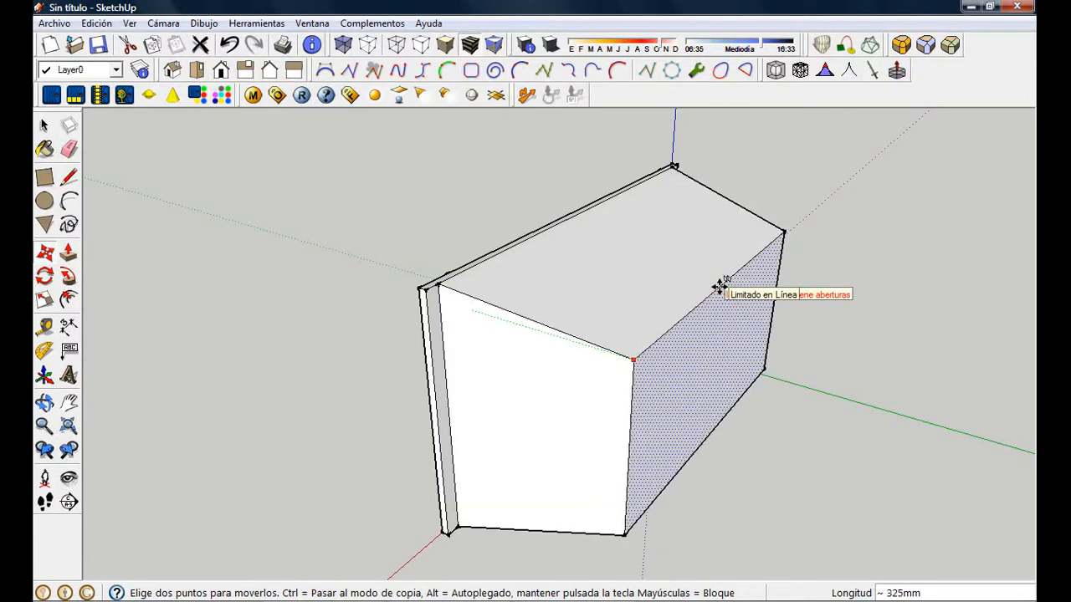
scroll(720, 287, up, 3)
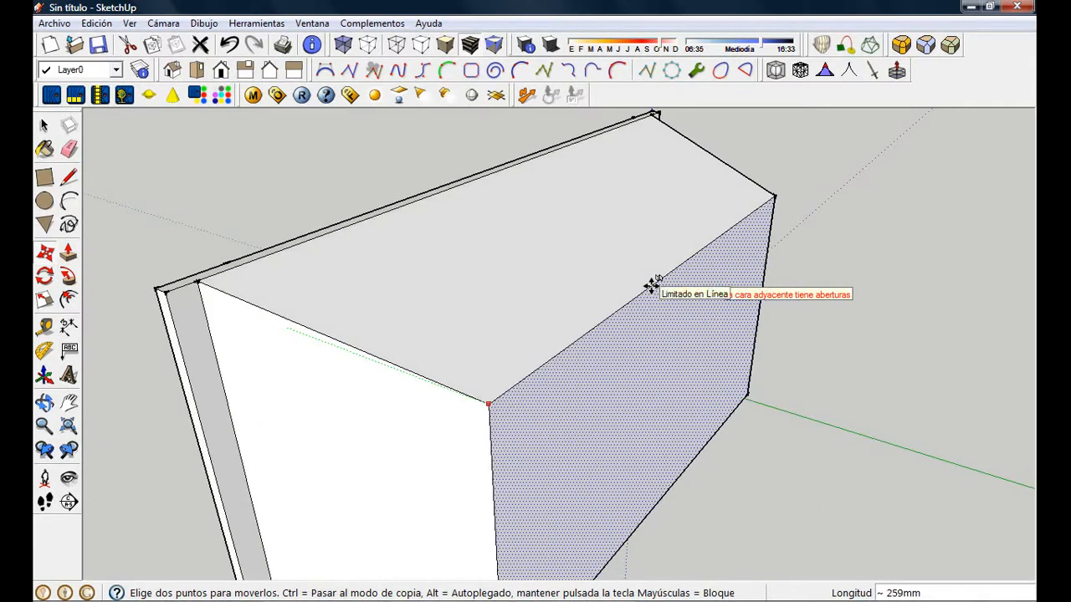
scroll(649, 281, up, 3)
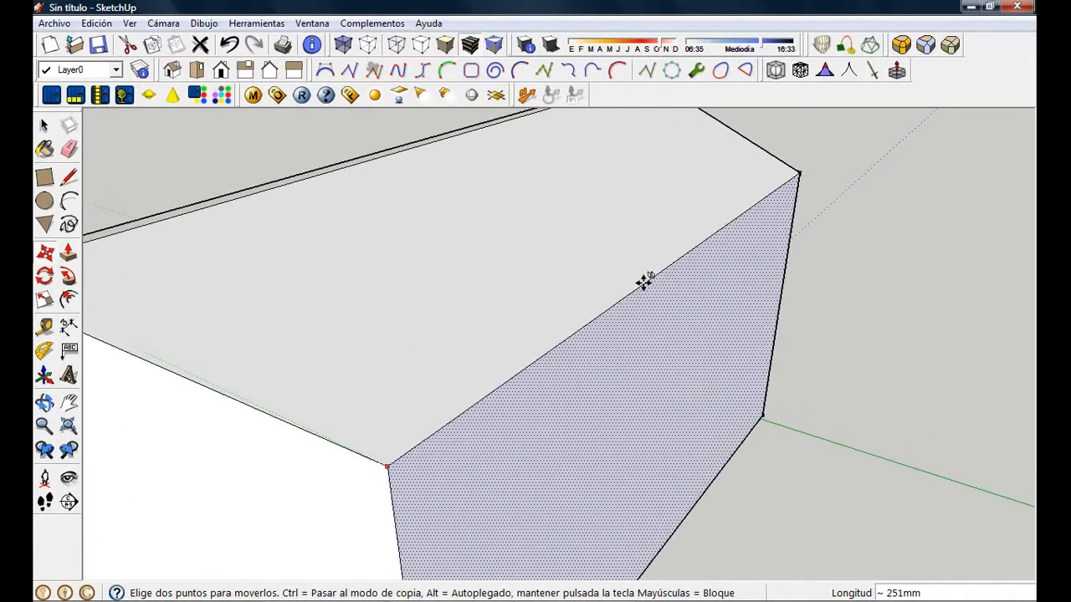
scroll(642, 282, down, 4)
scroll(641, 281, down, 2)
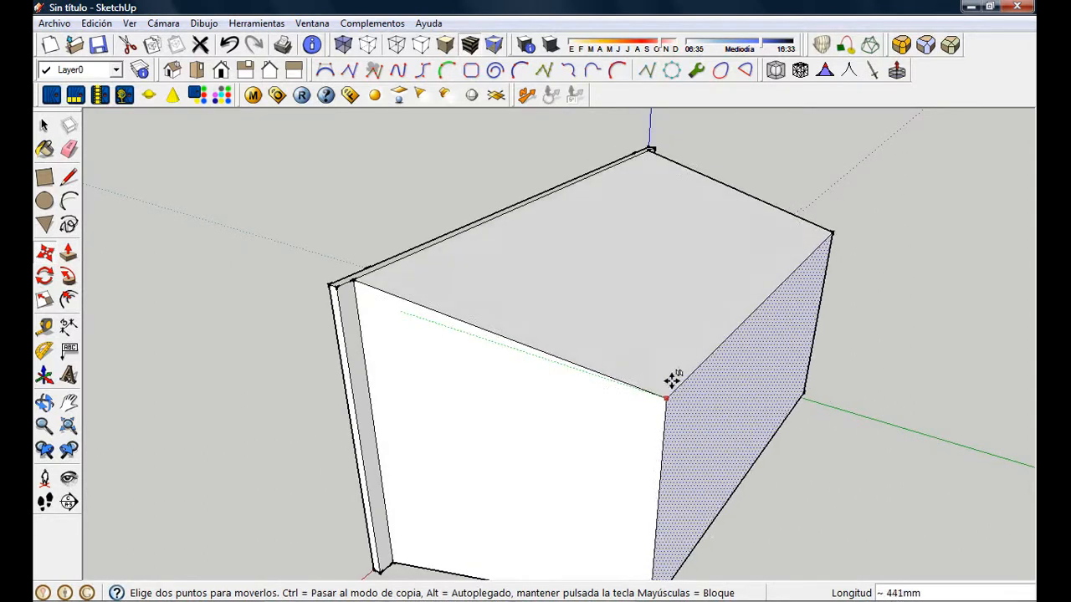
middle_drag(527, 349, 654, 352)
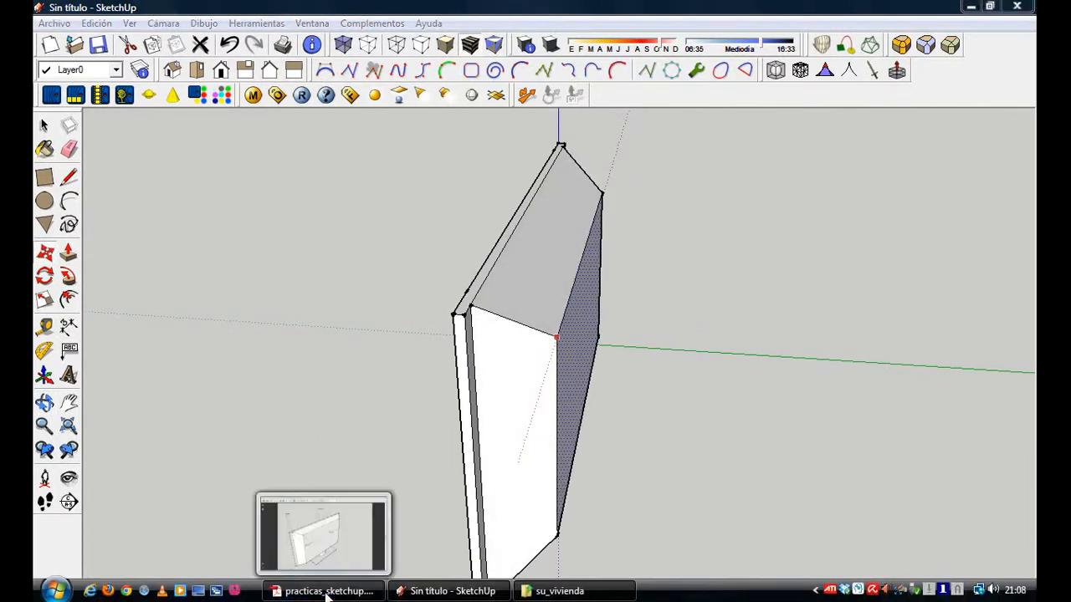
click(322, 592)
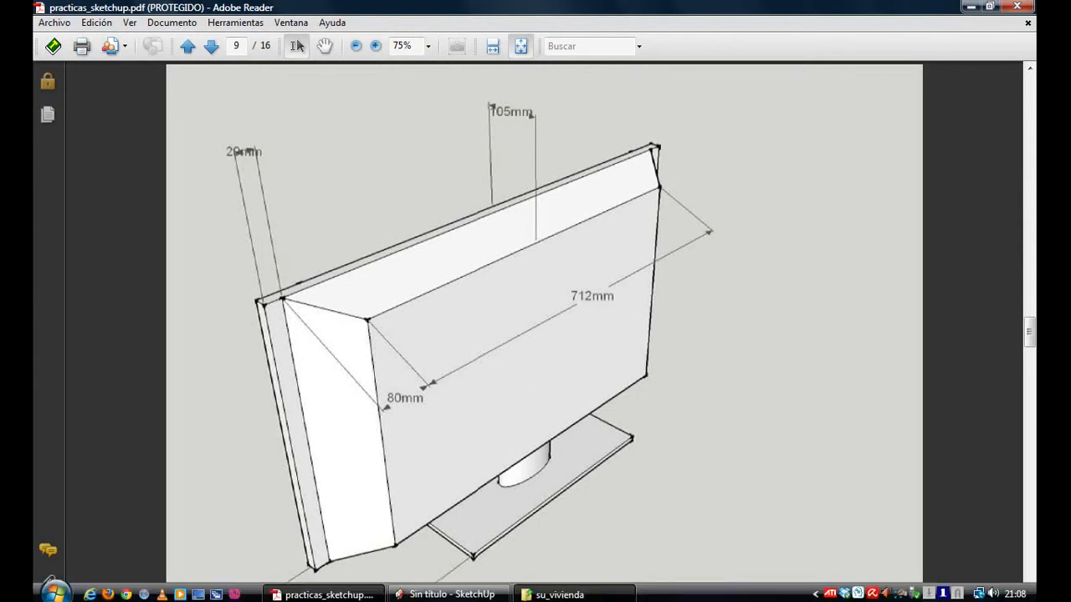
click(468, 594)
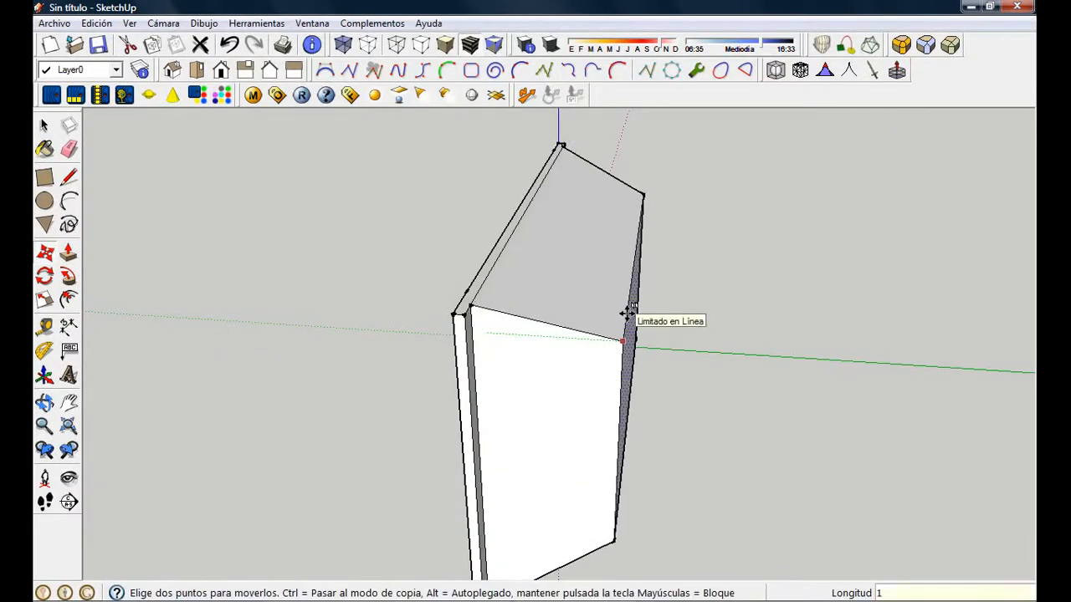
key(Return)
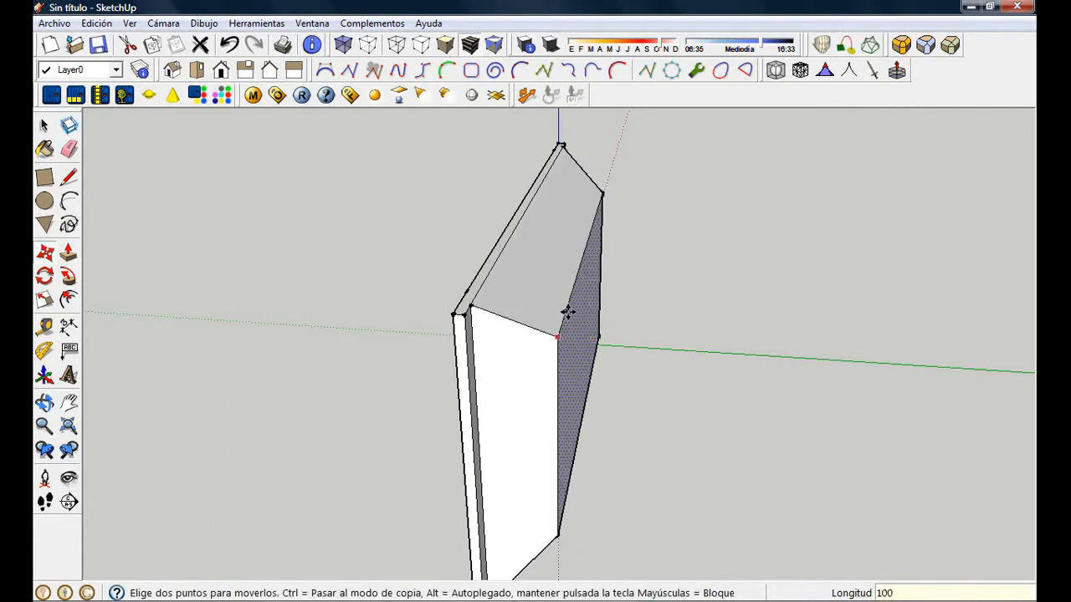
click(44, 125)
Scale the housing's rear face vertically by stretching its upper and lower edges outward, using a factor of 1.05 for the lower edge, and deselect it
middle_drag(314, 313, 217, 290)
middle_drag(455, 307, 477, 317)
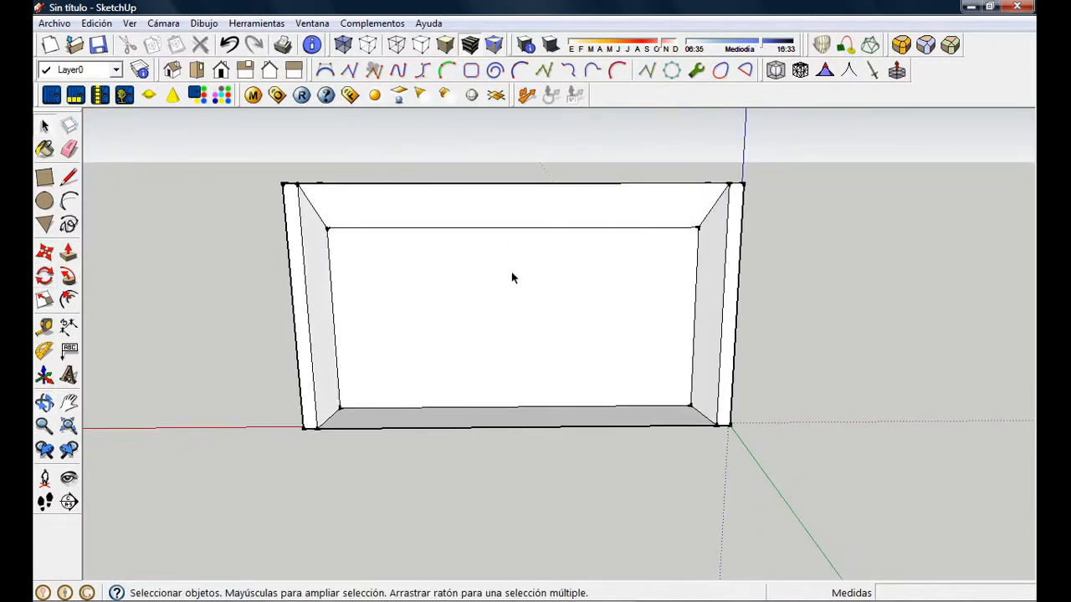
click(513, 278)
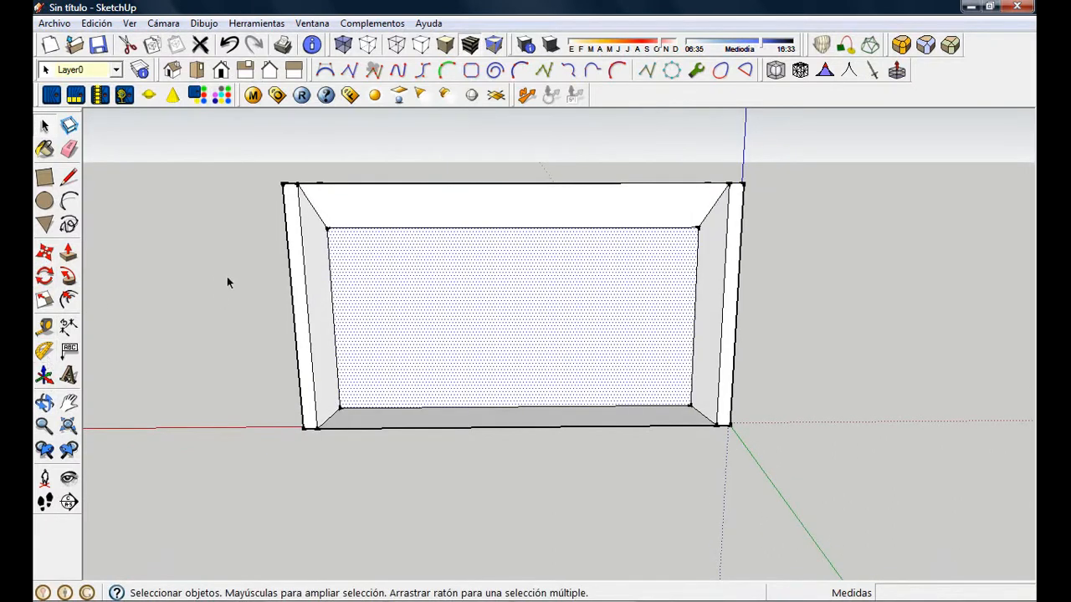
middle_drag(339, 287, 509, 185)
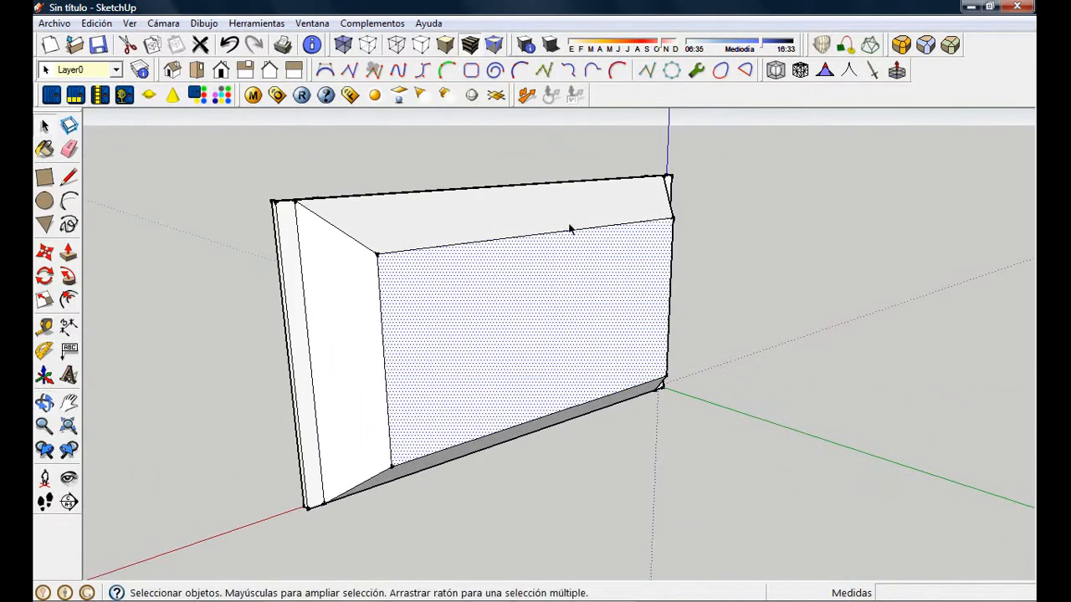
middle_drag(566, 394, 270, 356)
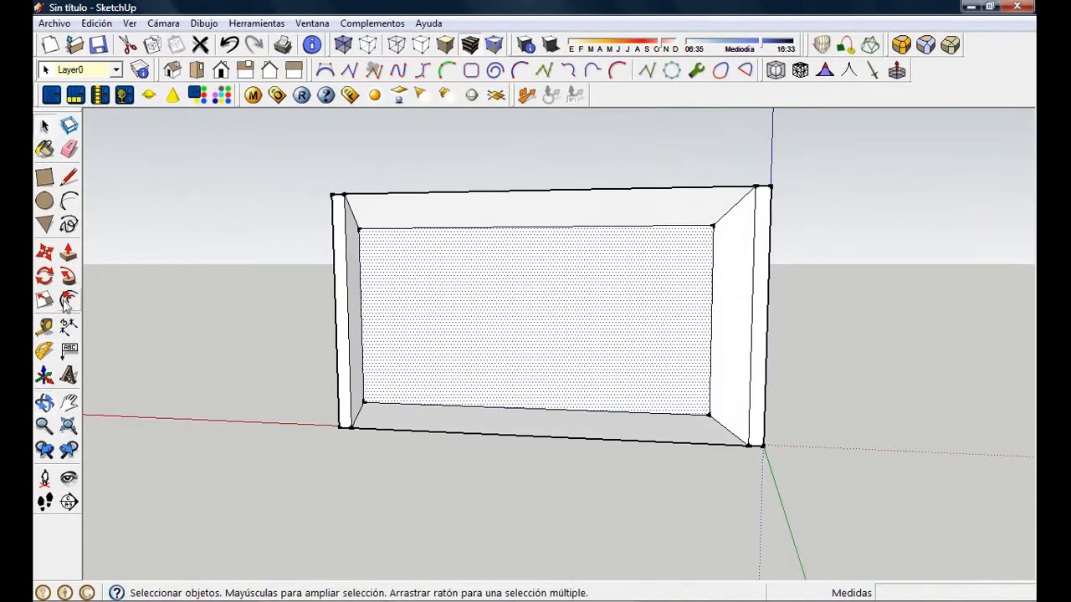
key(s)
middle_drag(600, 336, 610, 387)
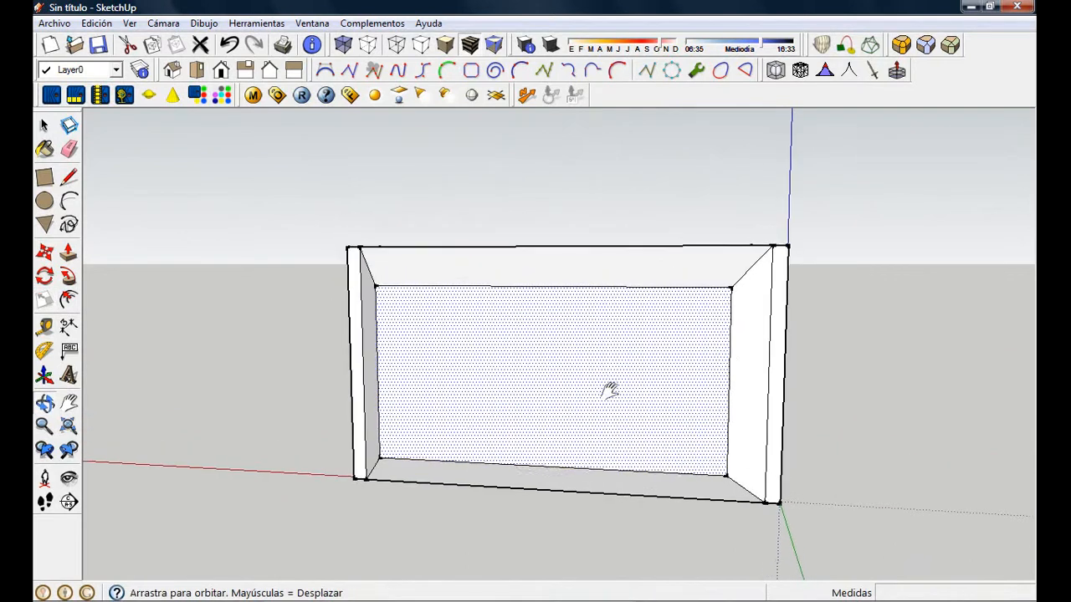
drag(545, 285, 548, 266)
middle_drag(549, 275, 608, 256)
drag(555, 466, 555, 475)
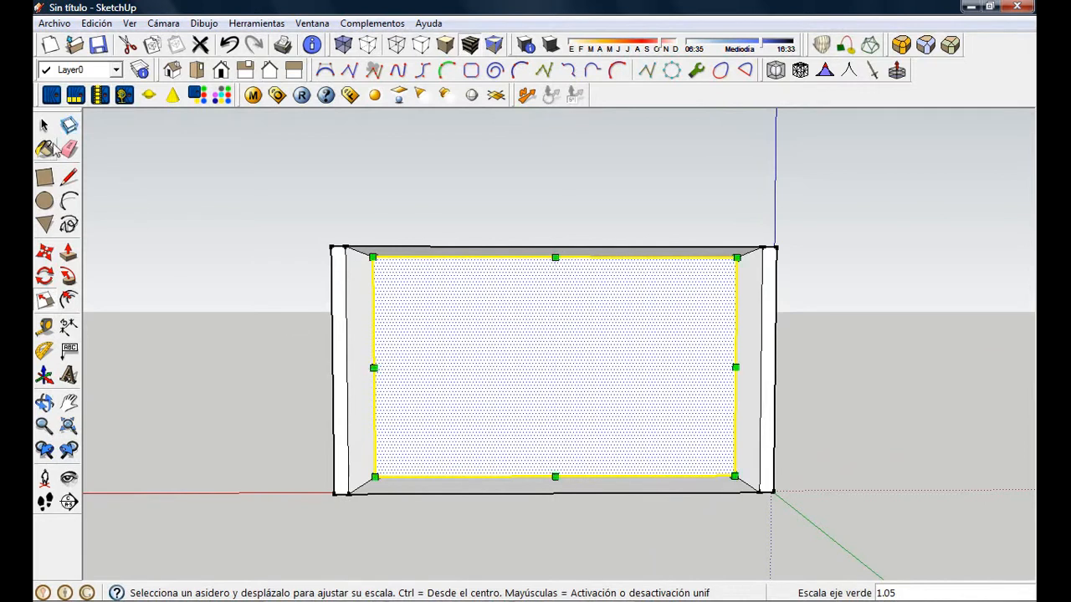
click(44, 126)
click(215, 253)
Select all the connected geometry of the television and make it a group
middle_drag(215, 253, 550, 422)
middle_drag(460, 307, 781, 321)
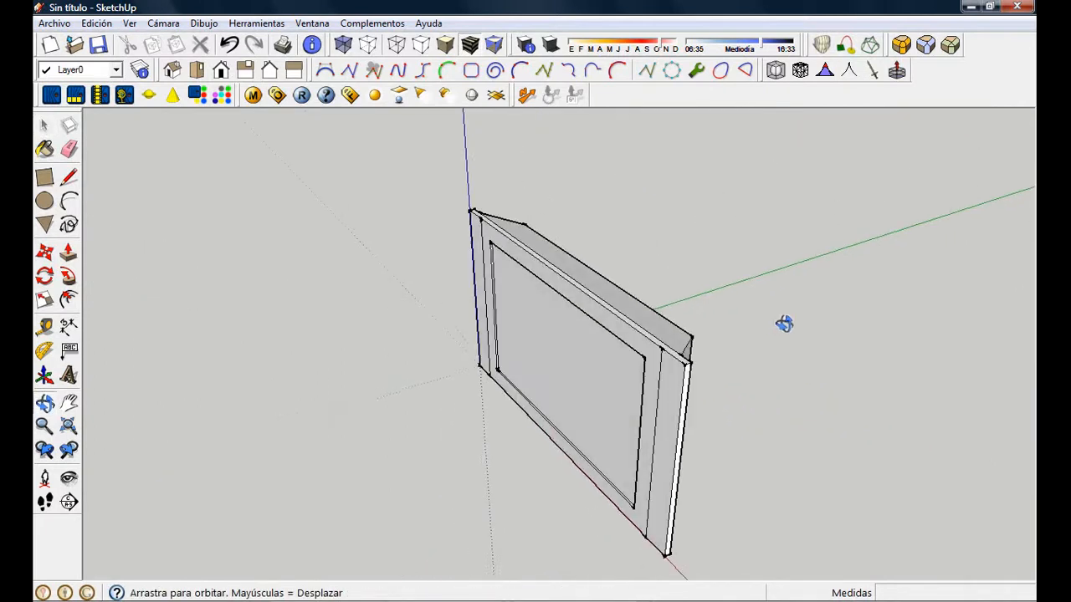
triple_click(642, 376)
right_click(643, 377)
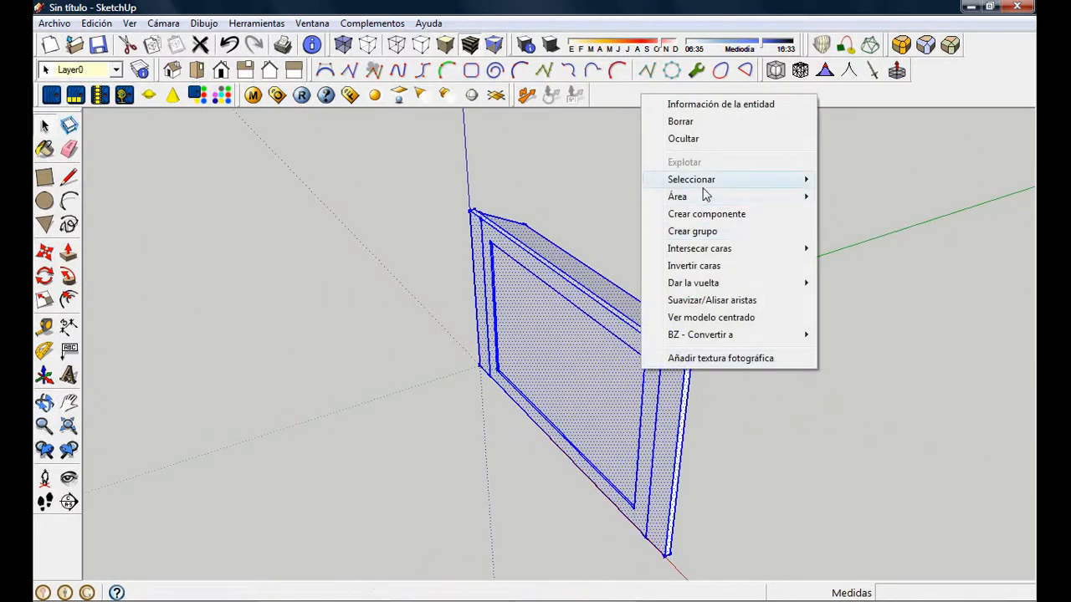
click(665, 231)
click(710, 282)
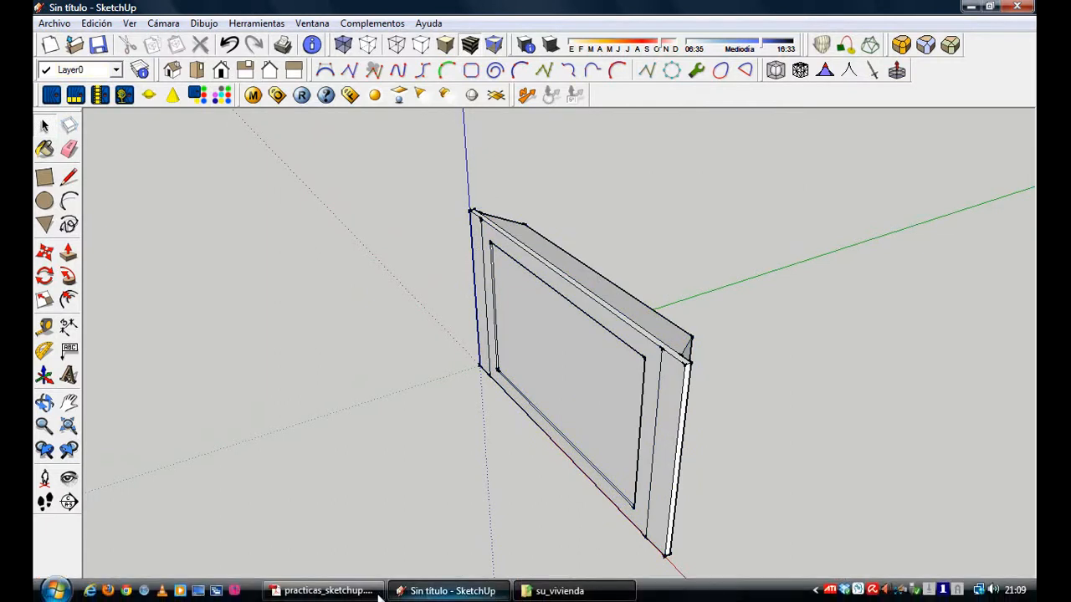
Look up the stand's base dimensions on page 8 of the practice PDF in Adobe Reader, and return to SketchUp
click(322, 599)
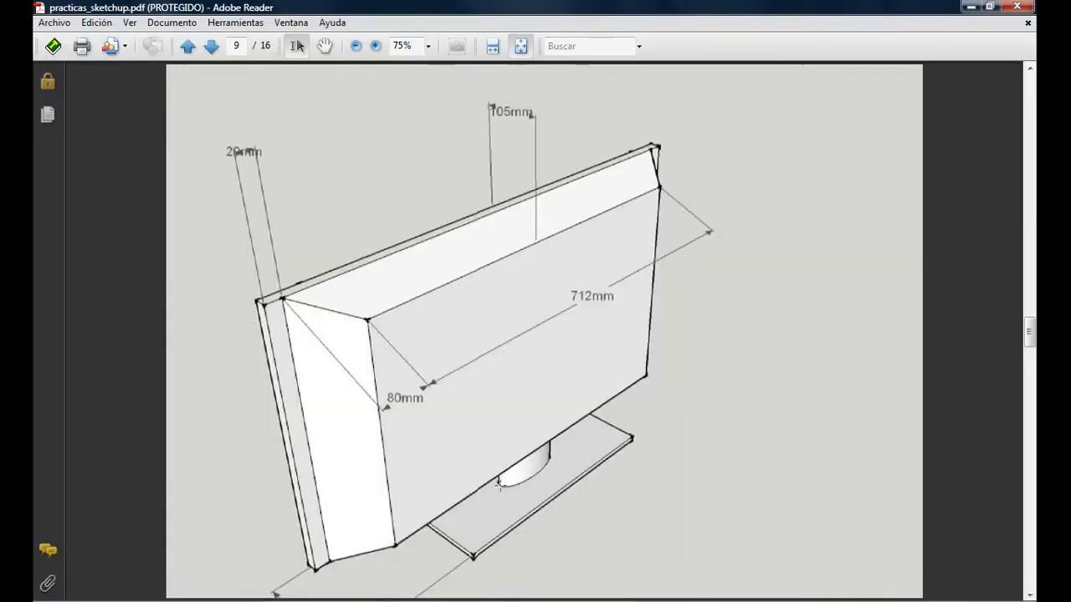
drag(1031, 337, 1030, 360)
scroll(573, 504, down, 2)
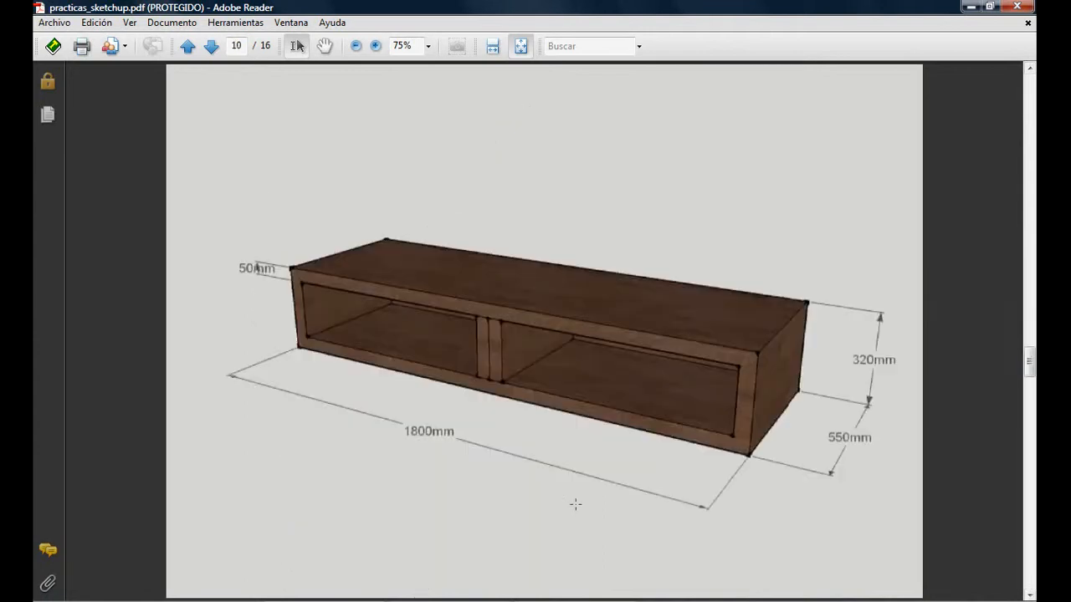
scroll(575, 504, up, 2)
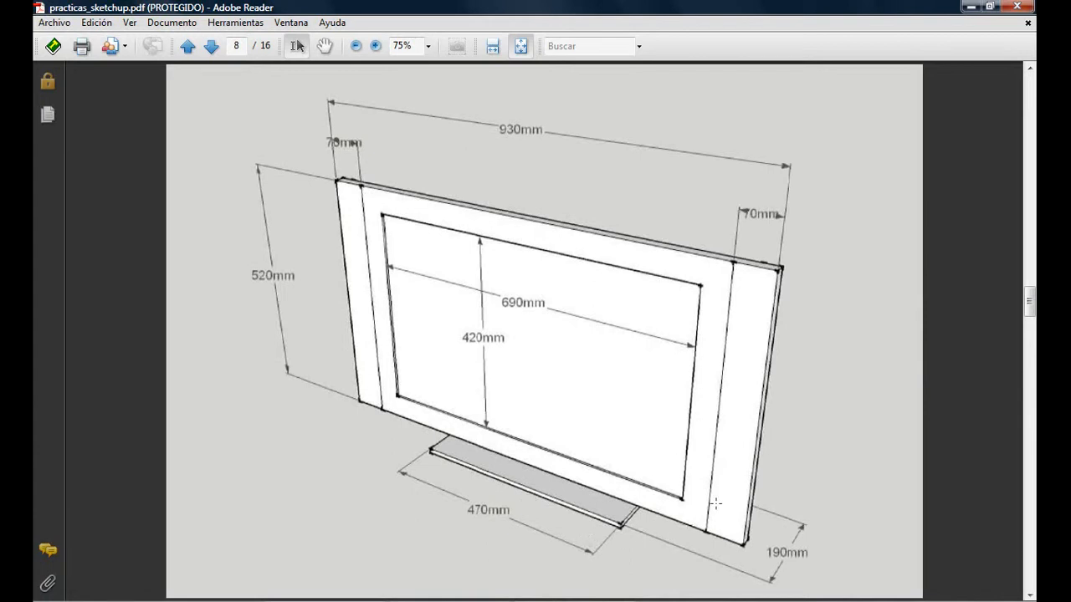
click(443, 591)
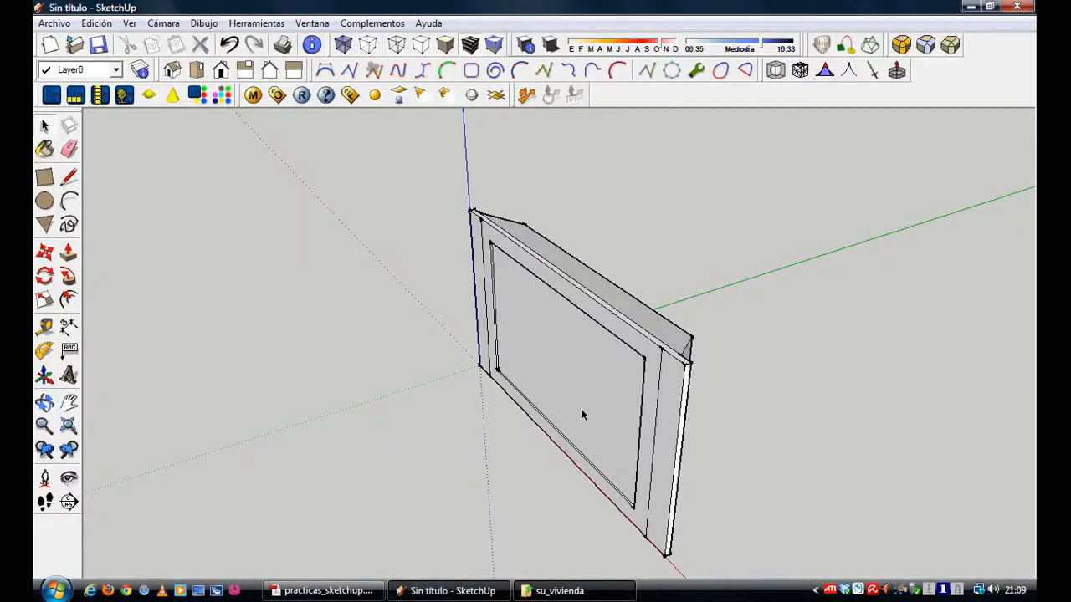
Draw a 470 × 190 mm rectangle on the ground behind the television for the stand's base
middle_drag(755, 376, 164, 346)
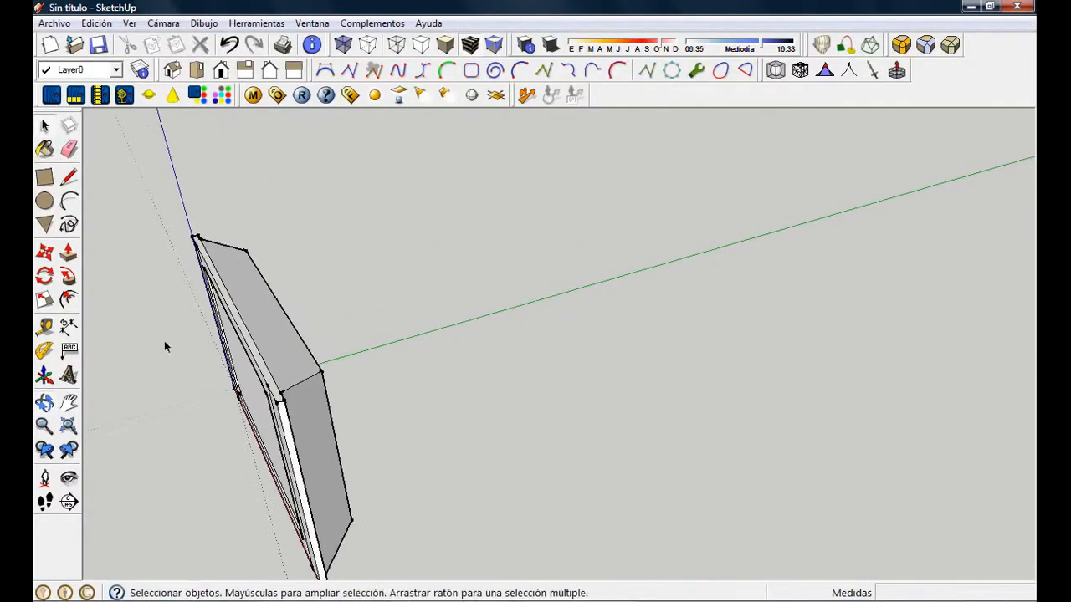
click(45, 178)
click(426, 338)
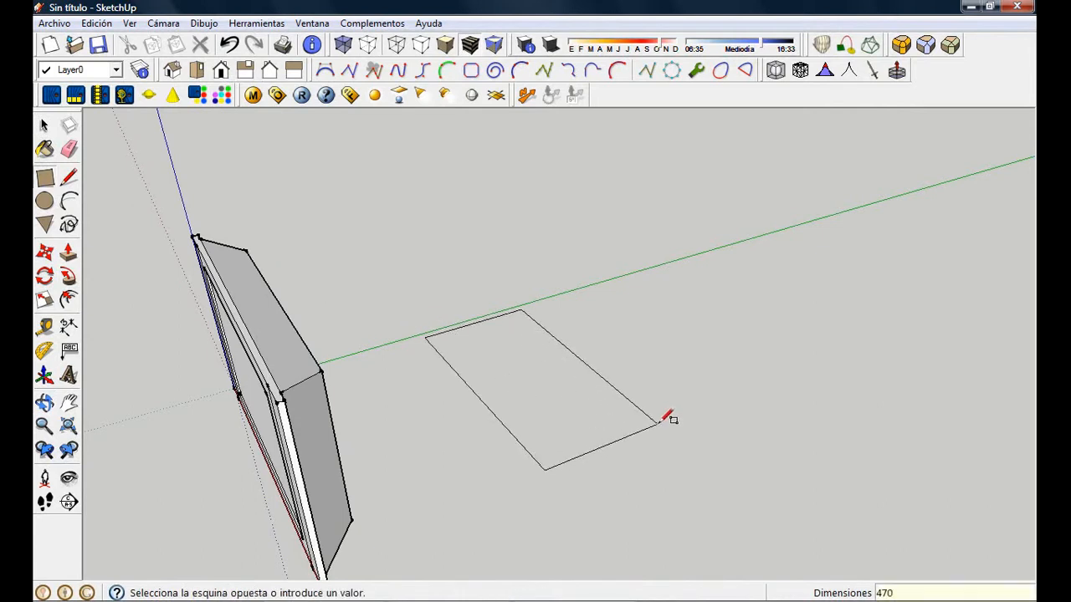
text(470,190)
key(Return)
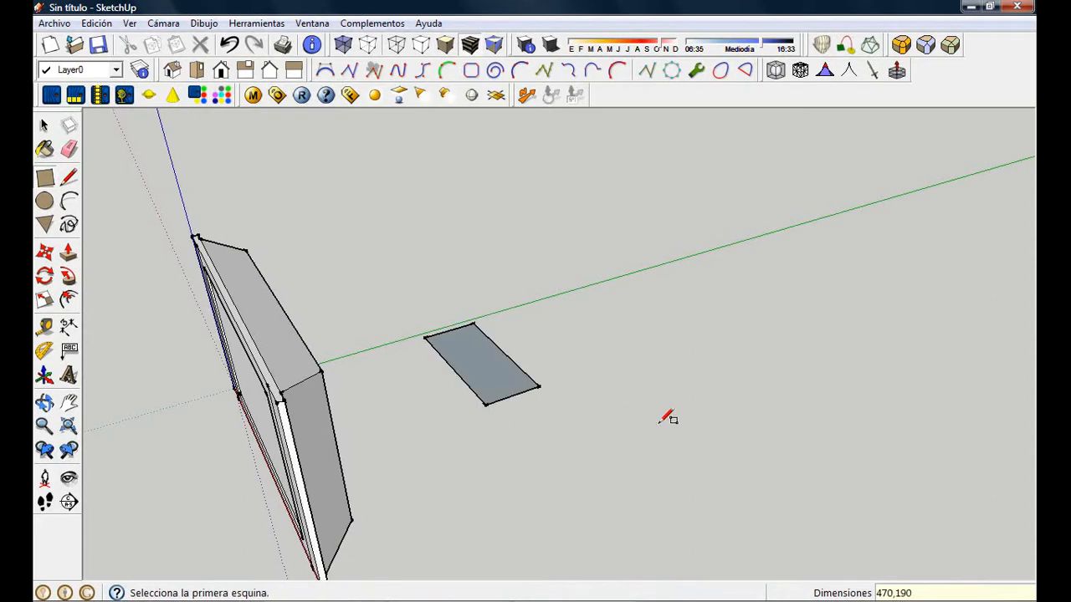
Extrude the base rectangle 10 mm upward with Push/Pull
click(68, 252)
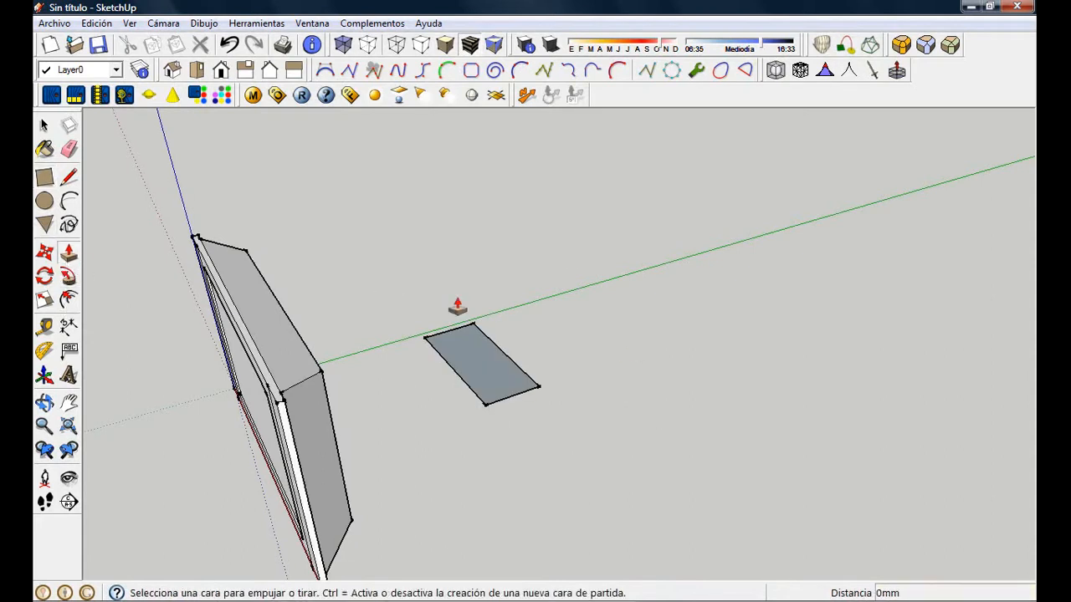
click(478, 378)
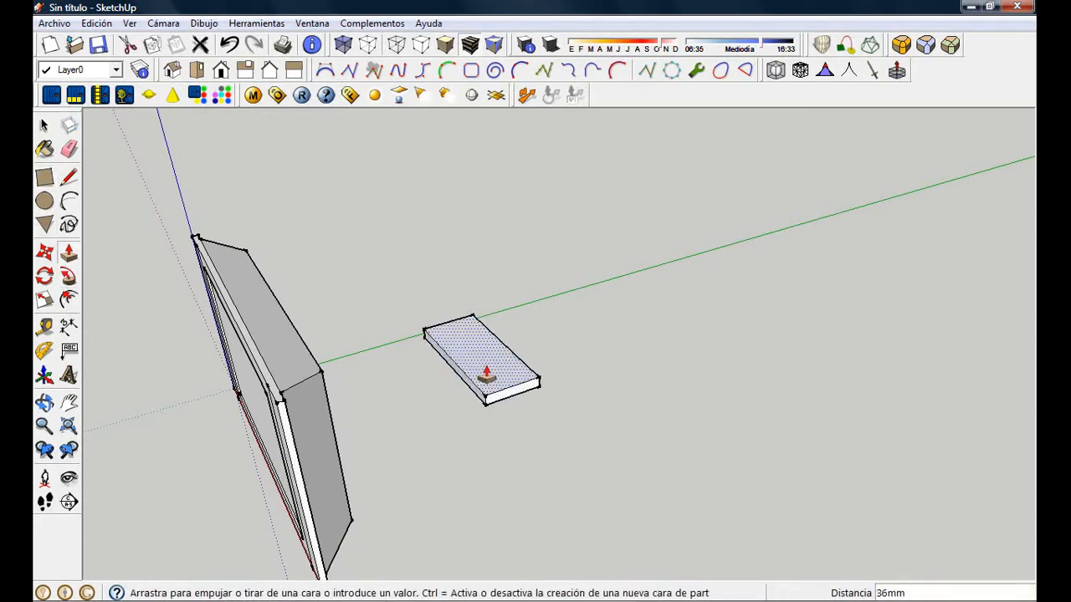
key(Return)
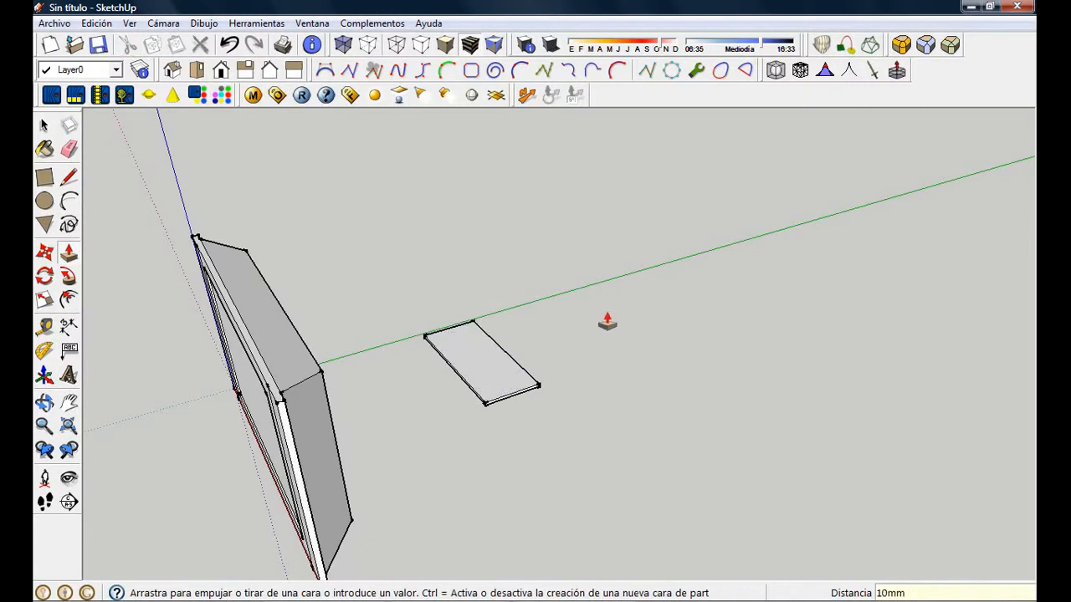
middle_drag(604, 318, 521, 363)
Check the shape of the stand's post on page 9 of the PDF in Adobe Reader, and return to SketchUp
click(340, 593)
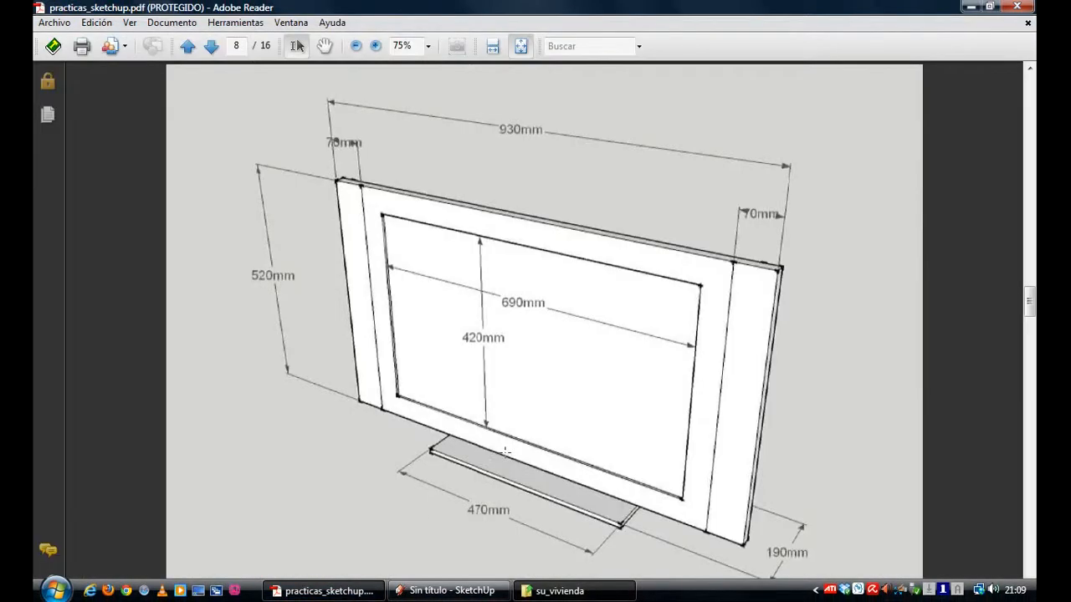
scroll(505, 450, down, 5)
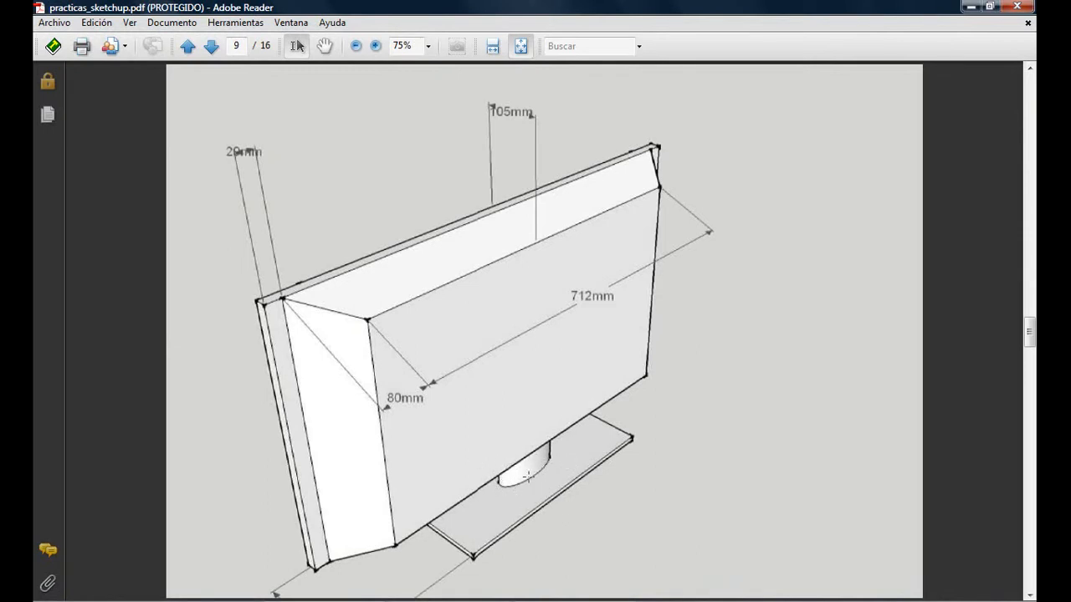
mouse_move(452, 597)
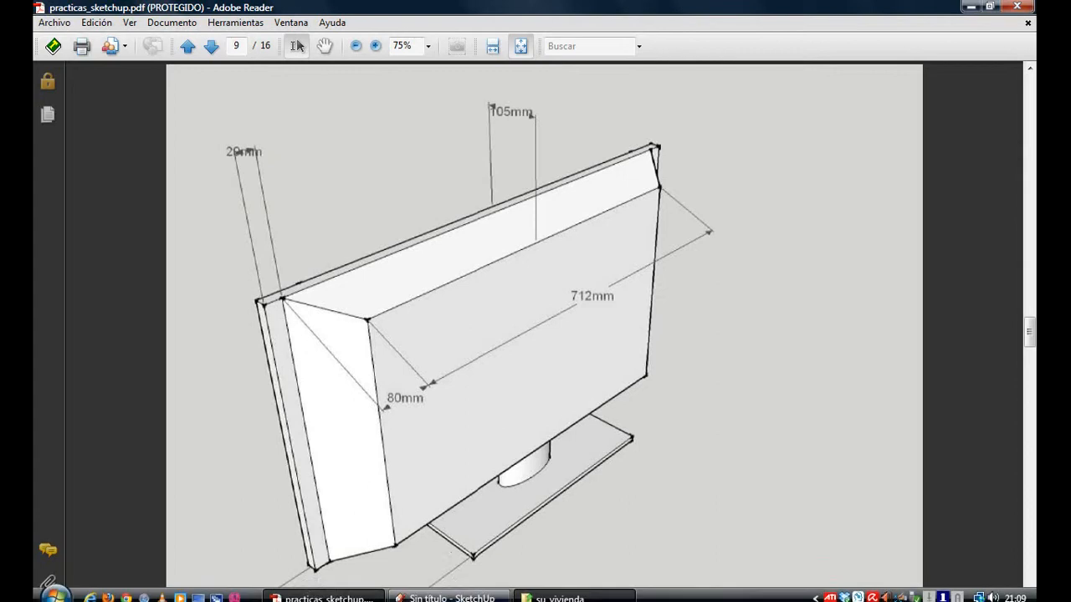
click(476, 590)
Draw a circle with a radius of about 74 mm at the centre of the base plate's upper face
mouse_move(598, 449)
middle_down()
mouse_move(490, 352)
mouse_move(306, 370)
middle_up()
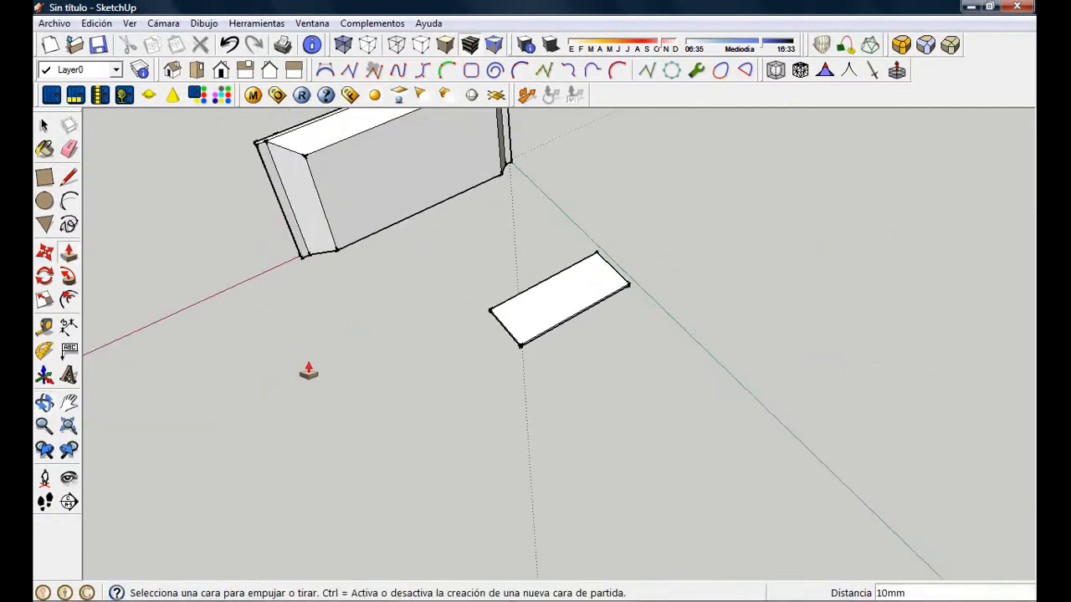
scroll(544, 309, up, 2)
middle_drag(545, 310, 318, 312)
scroll(318, 313, up, 1)
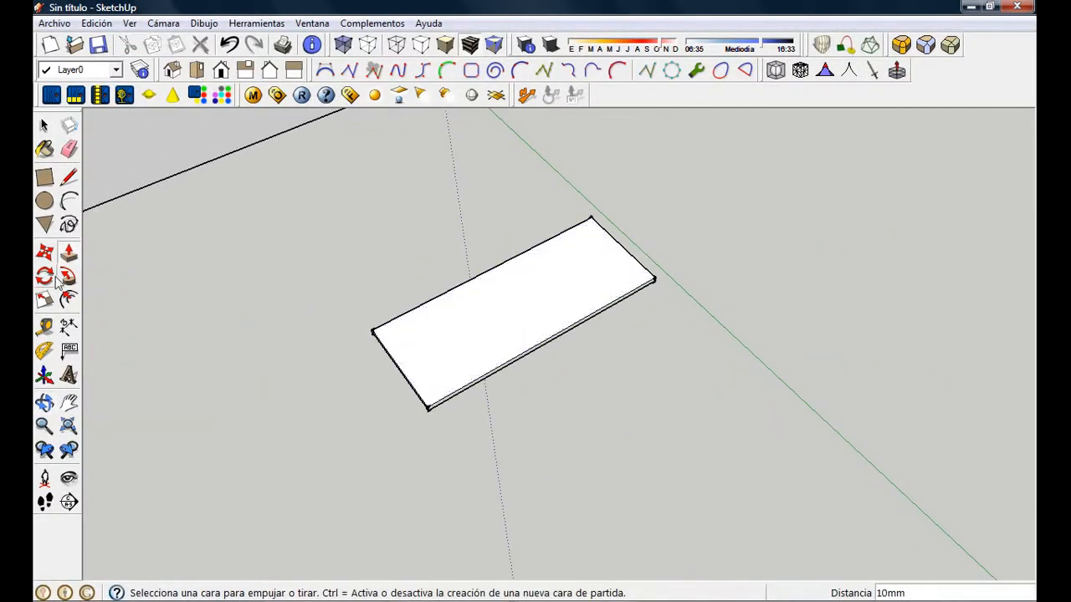
click(45, 201)
middle_drag(401, 318, 437, 305)
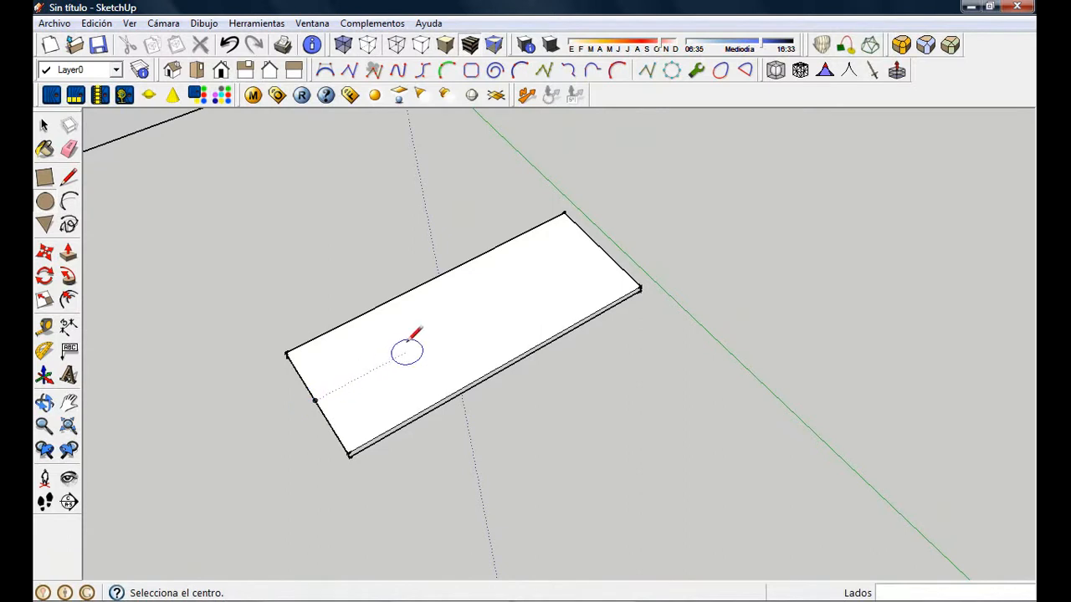
click(469, 315)
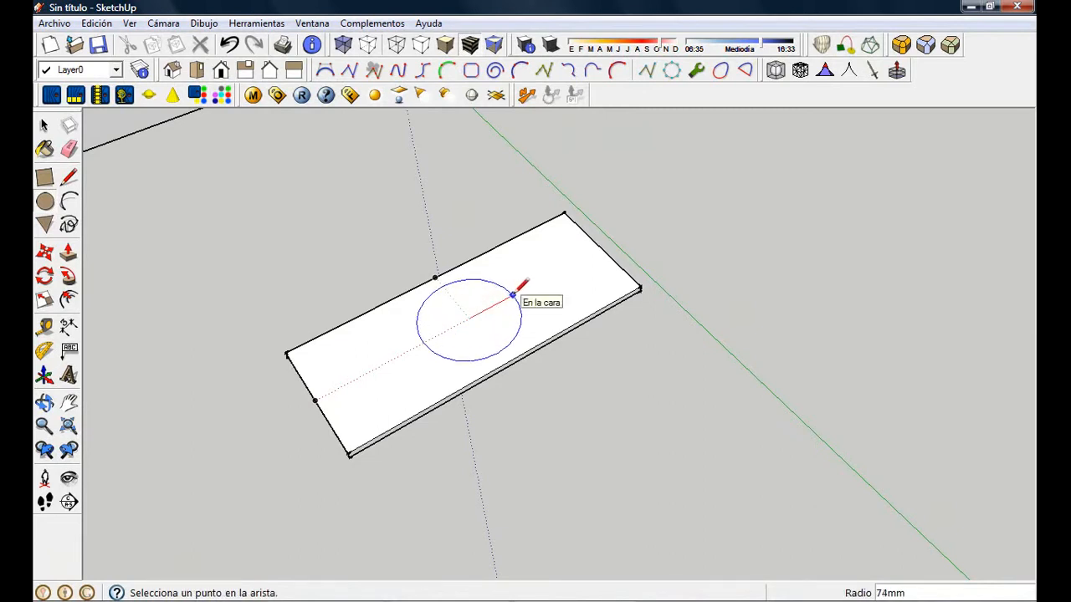
click(513, 294)
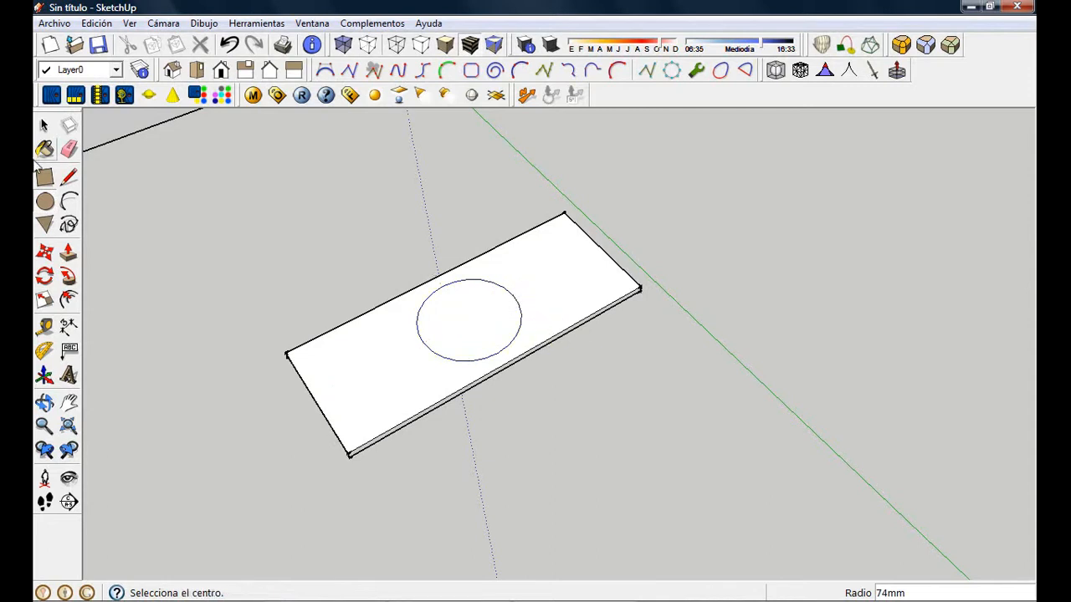
Scale the circle's face along the green axis into a narrow ellipse, finishing with a factor of 0.80
click(45, 125)
click(471, 320)
click(44, 299)
middle_drag(511, 311, 466, 287)
drag(462, 266, 475, 296)
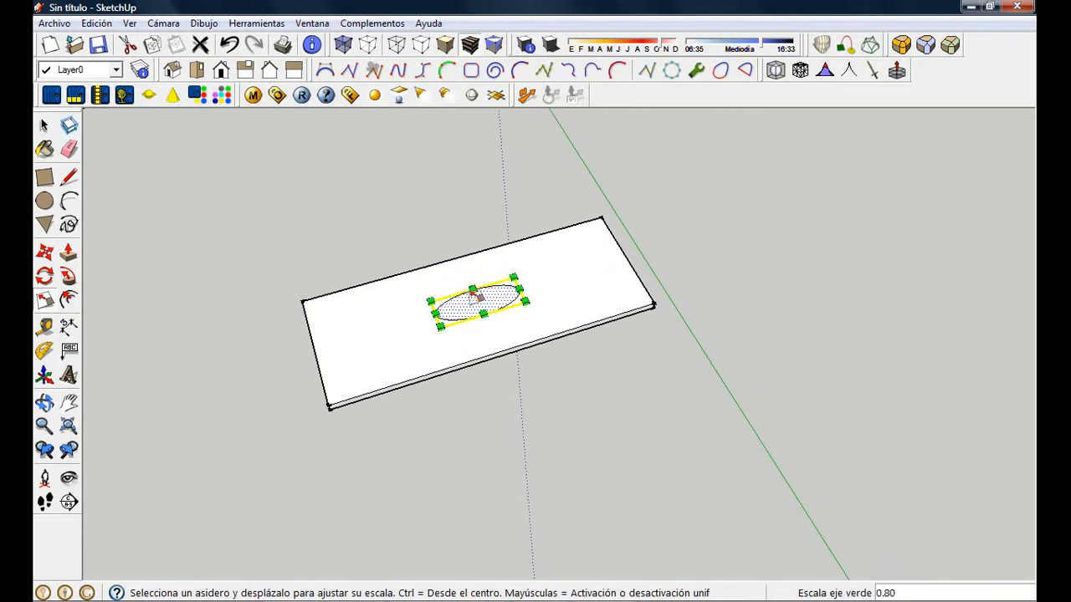
Extrude the ellipse 200 mm upward to form the stand's post
click(68, 252)
drag(480, 320, 467, 190)
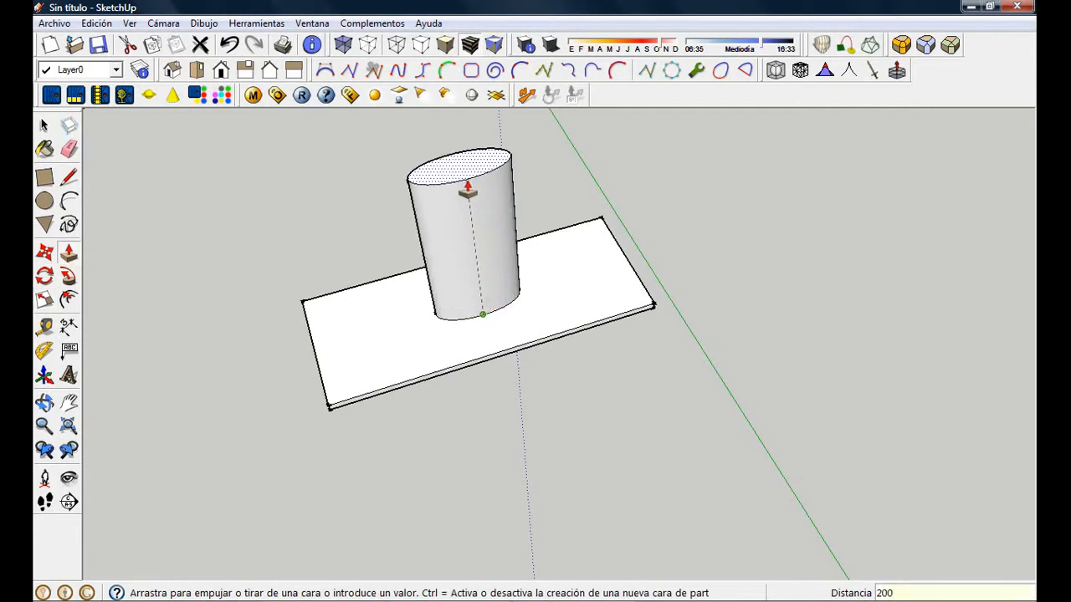
key(Return)
Select the base plate and post together and make them a group
click(46, 127)
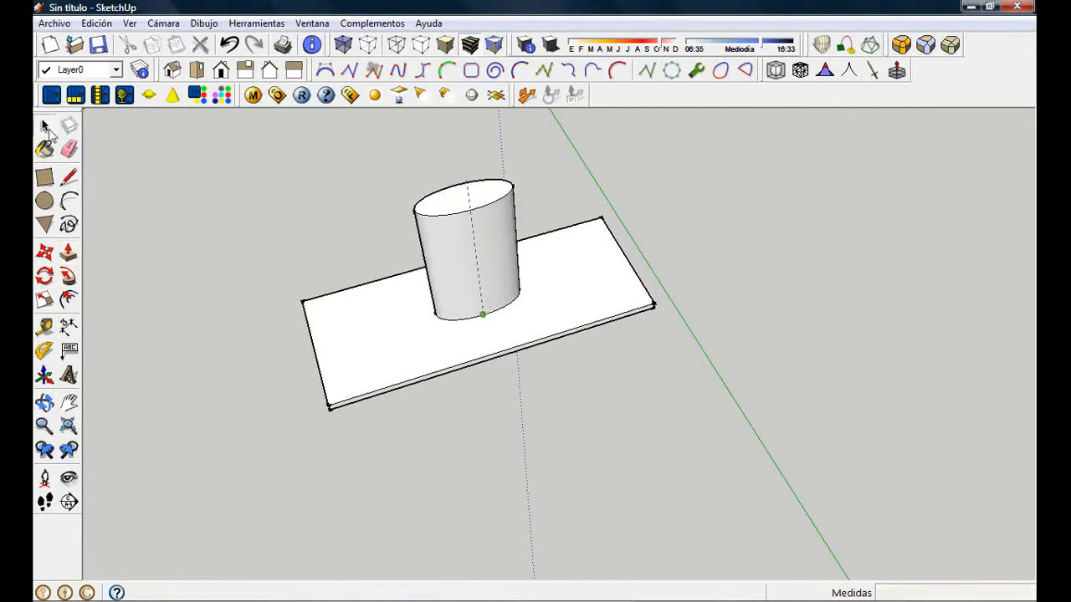
middle_drag(167, 172, 500, 317)
triple_click(499, 325)
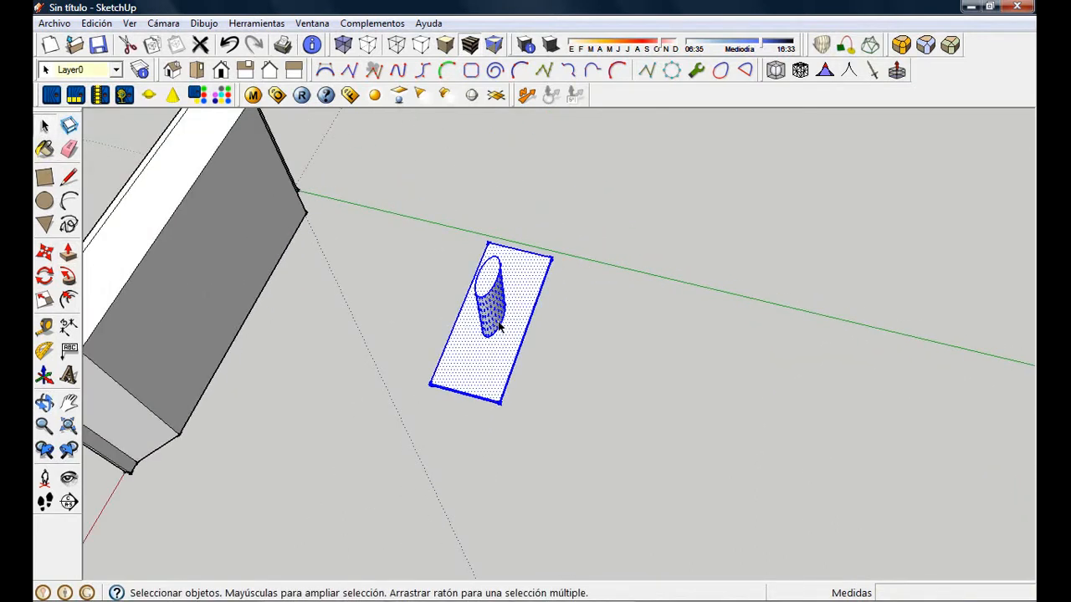
right_click(499, 326)
click(556, 149)
Move the stand group by its base plate's front edge midpoint to the midpoint of the television's lower front edge
middle_drag(413, 226, 688, 211)
middle_drag(435, 354, 736, 268)
click(45, 252)
scroll(566, 271, up, 3)
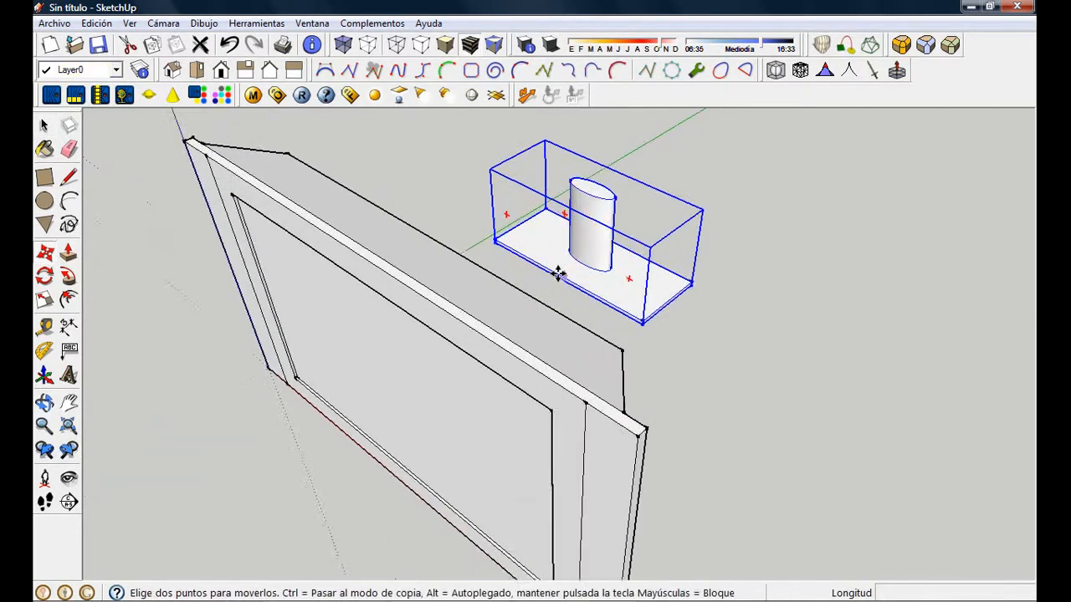
click(569, 276)
scroll(569, 277, up, 3)
middle_drag(417, 327, 848, 95)
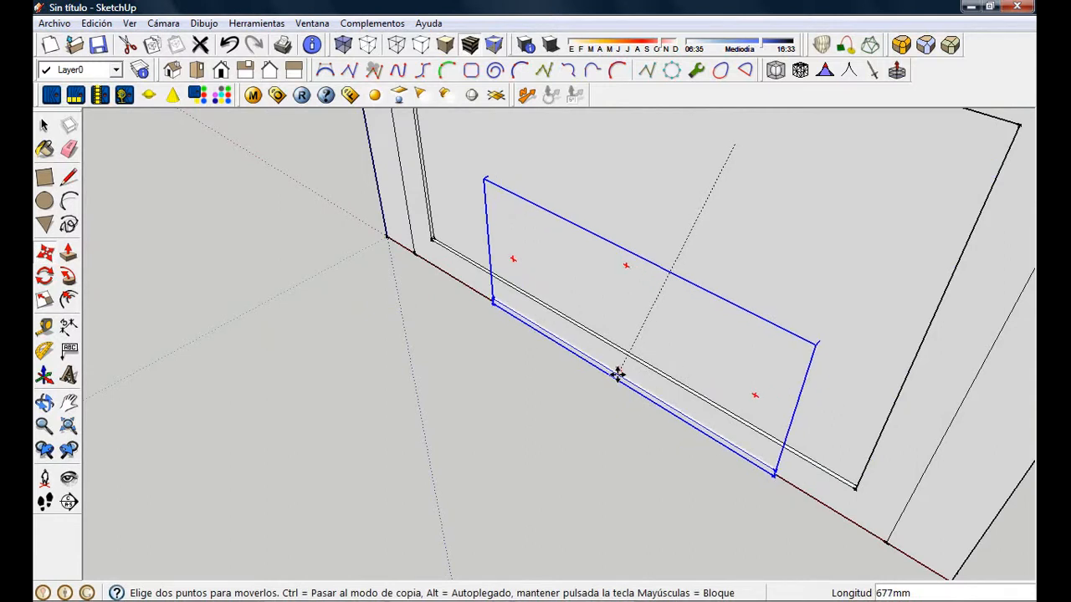
scroll(617, 375, up, 4)
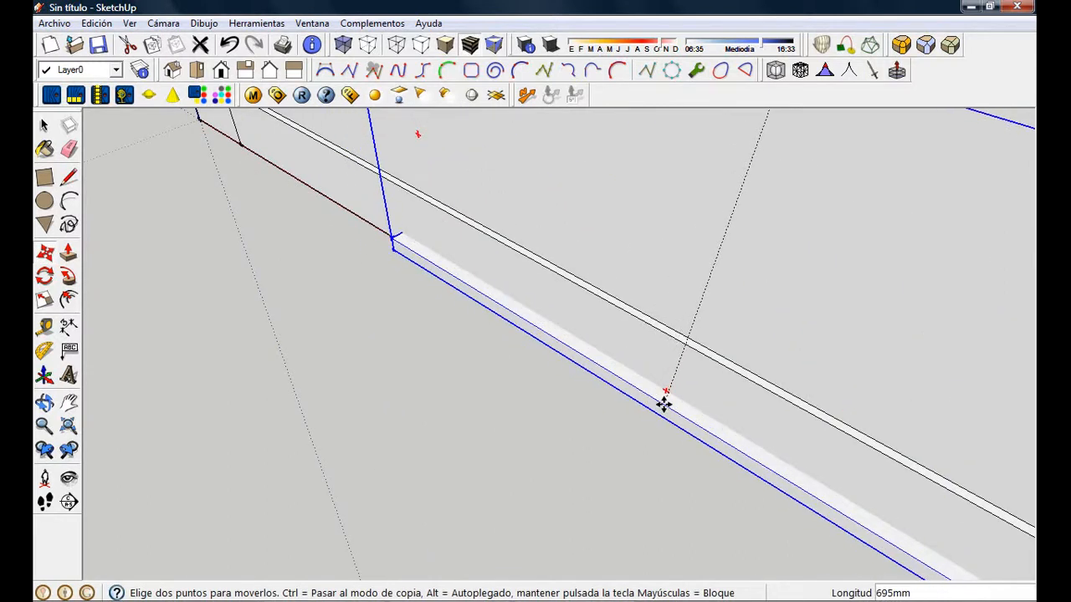
middle_drag(611, 365, 691, 202)
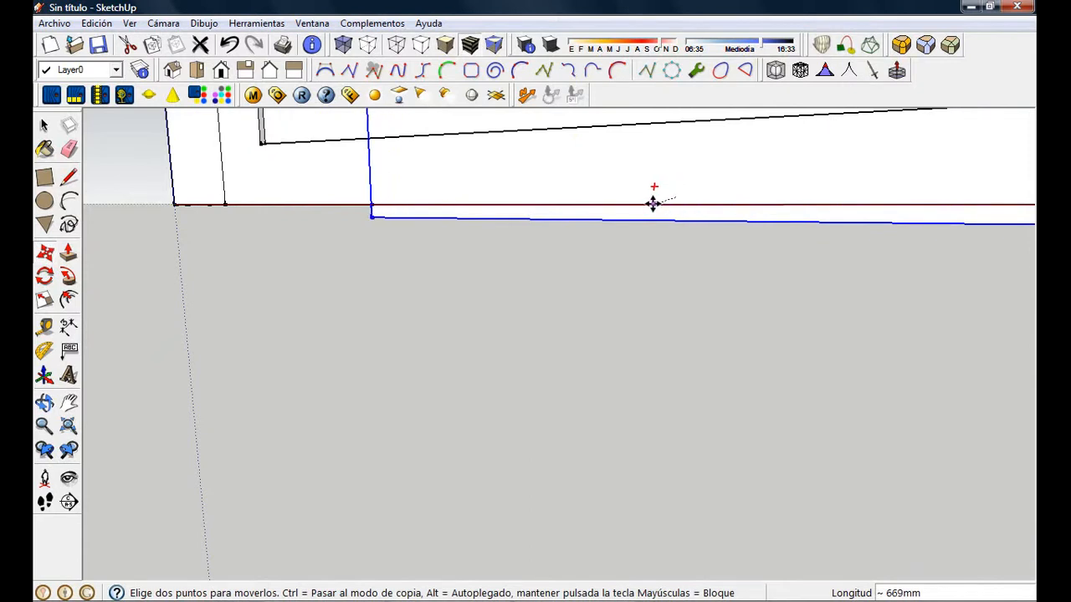
middle_drag(688, 232, 813, 262)
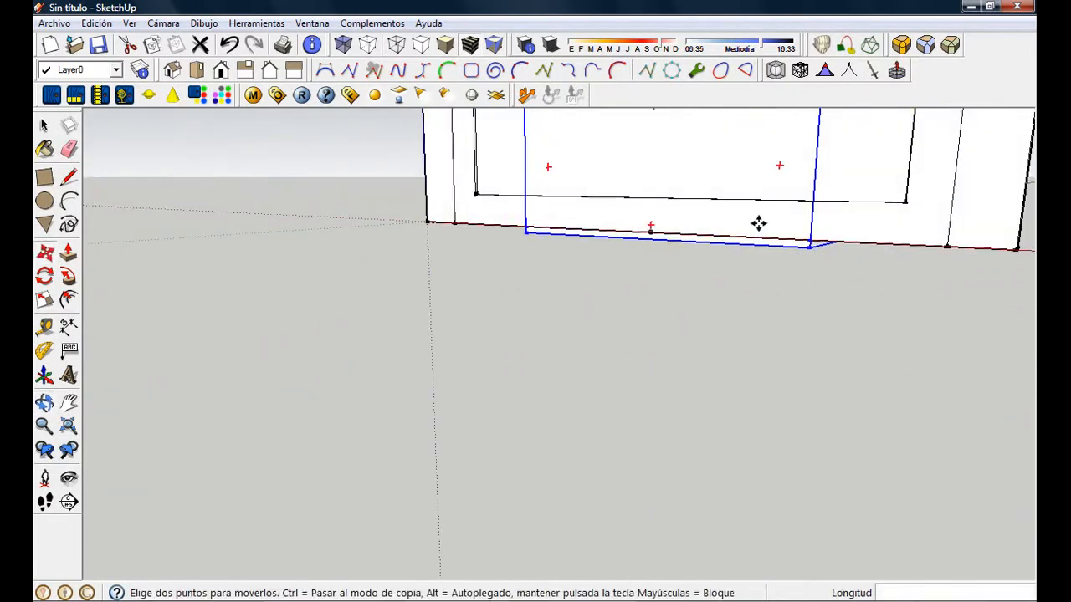
Lower the stand about 44 mm along the blue axis and shift it forward along the green axis beneath the television
click(651, 242)
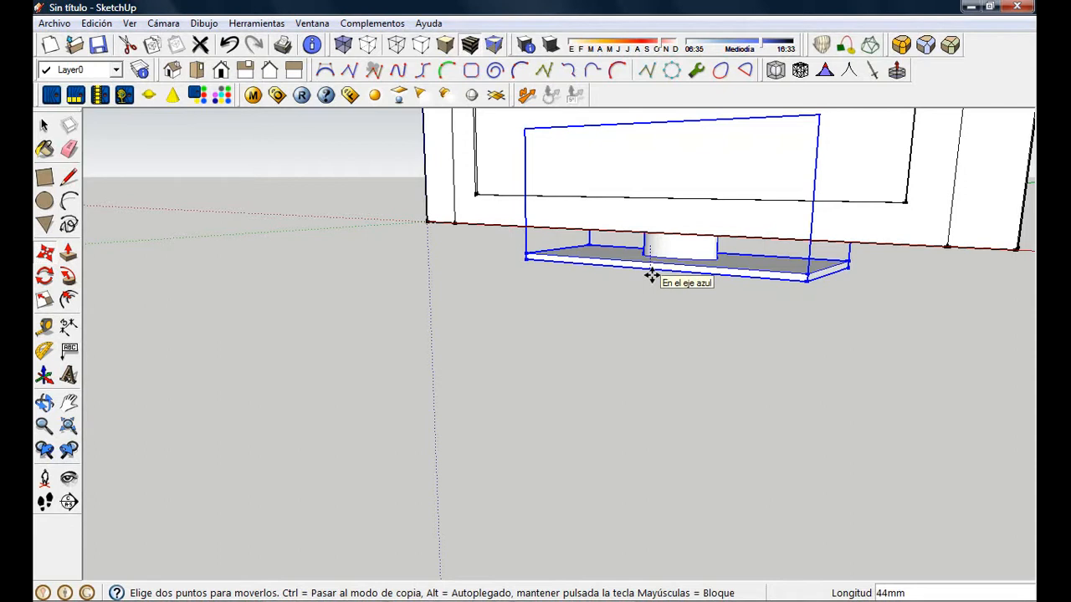
click(651, 276)
middle_drag(753, 267, 493, 282)
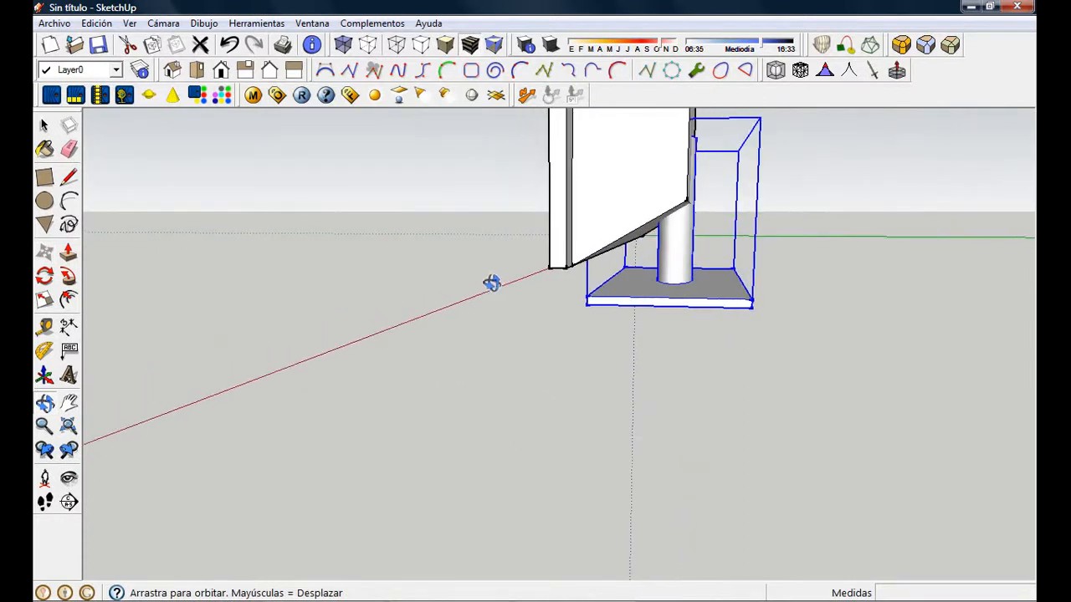
click(715, 337)
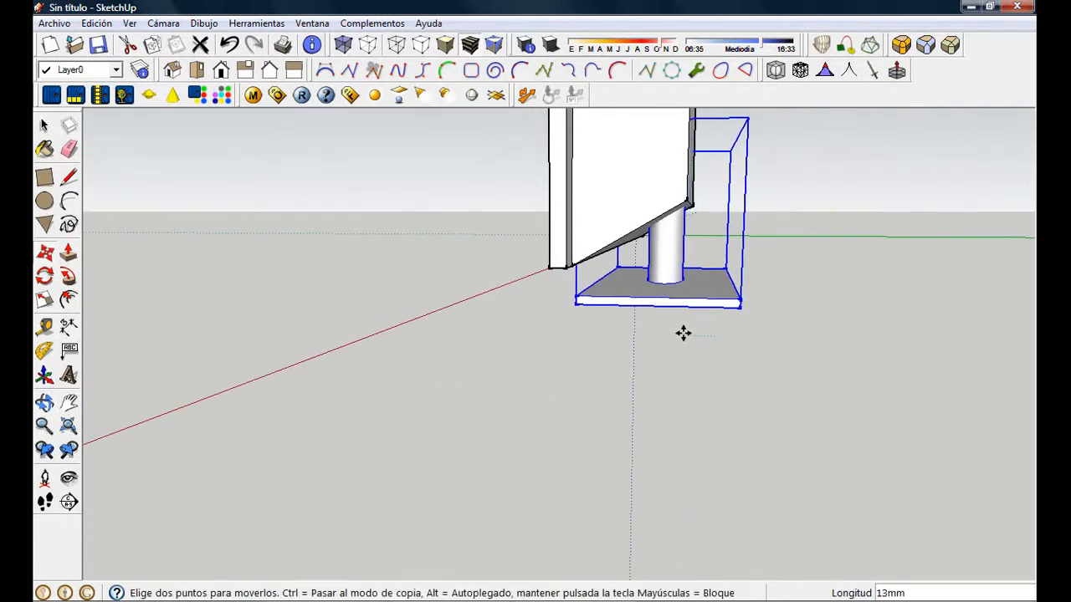
middle_drag(660, 327, 705, 326)
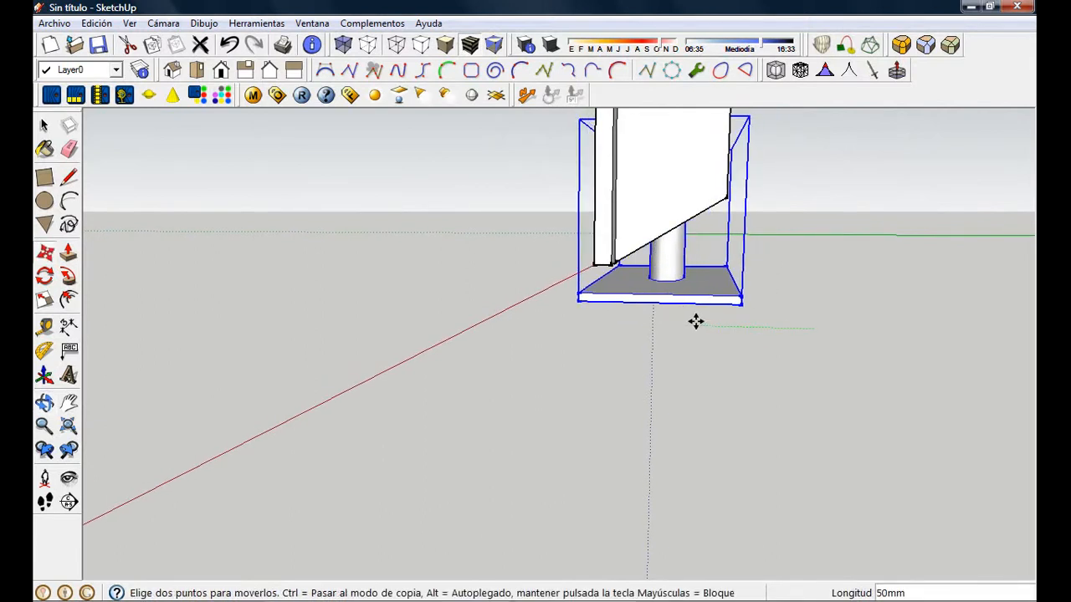
middle_drag(698, 376, 674, 327)
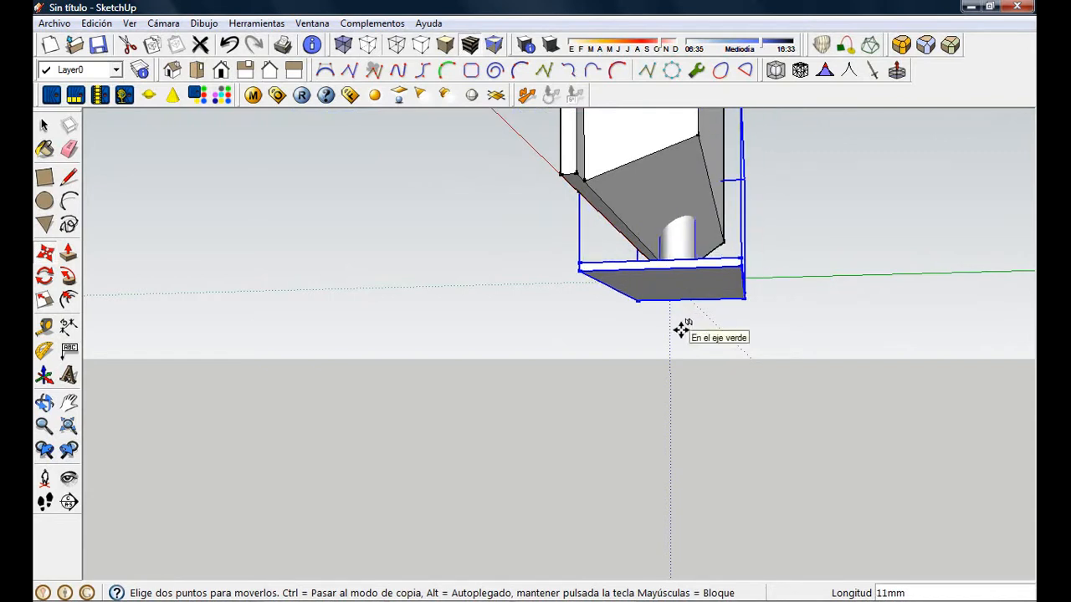
middle_drag(654, 332, 229, 161)
Select the television body and the stand together and make them a single group
click(45, 125)
middle_drag(209, 209, 488, 354)
ctrl+click(698, 251)
right_click(709, 276)
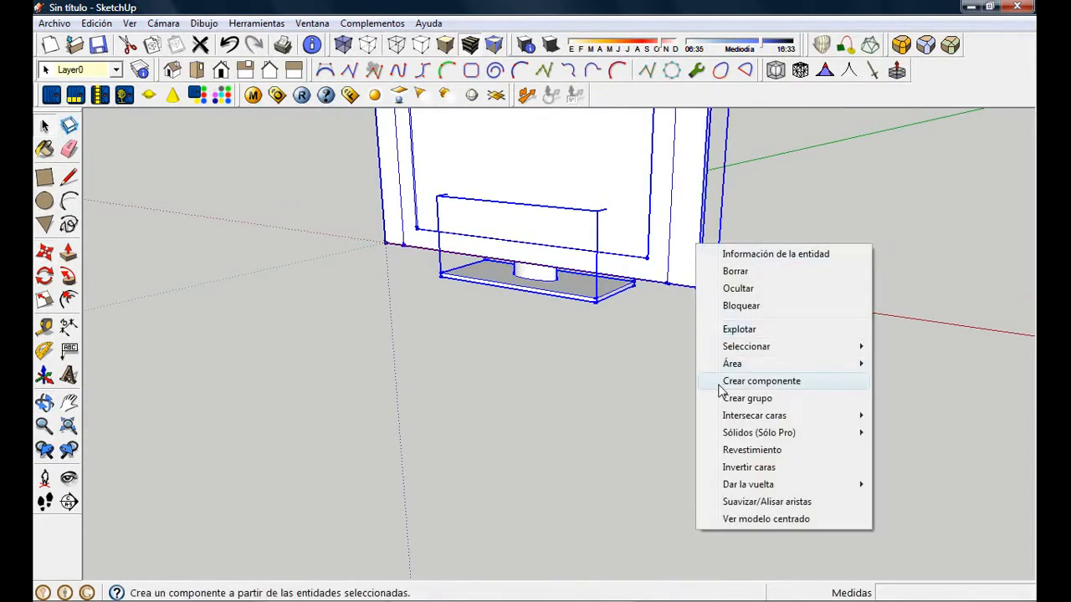
click(740, 398)
middle_drag(540, 335, 671, 408)
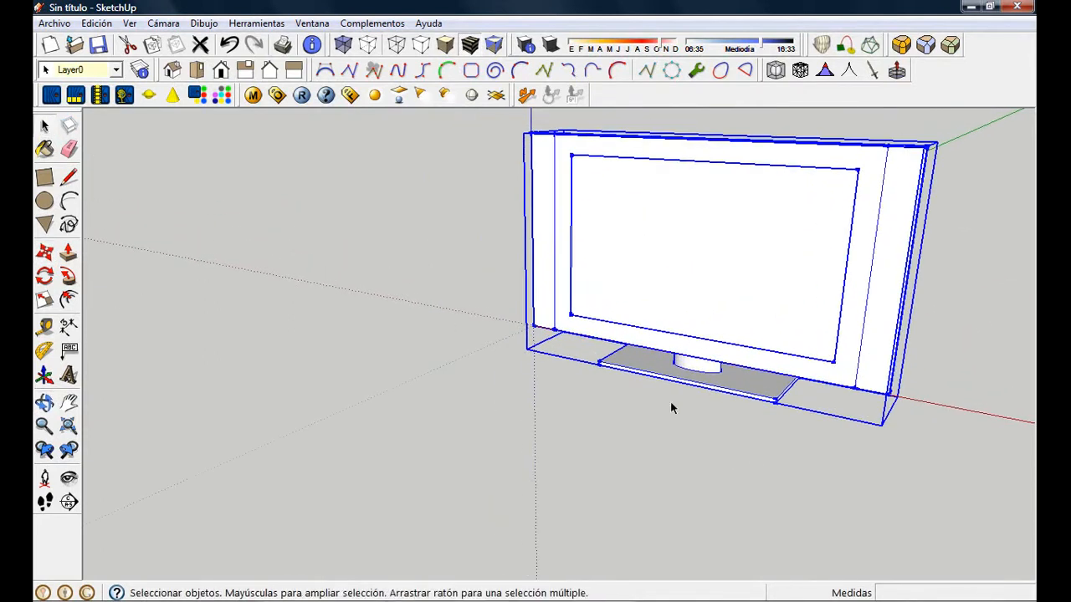
Move the whole television group by the lower front corner of the stand's base plate onto the axes' origin
click(45, 251)
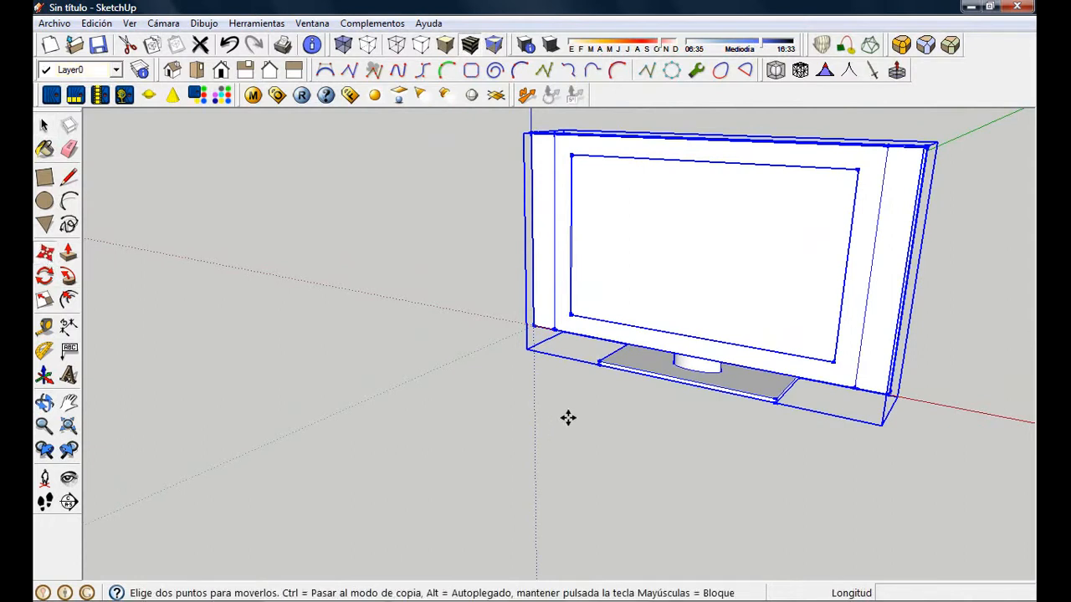
scroll(597, 365, up, 5)
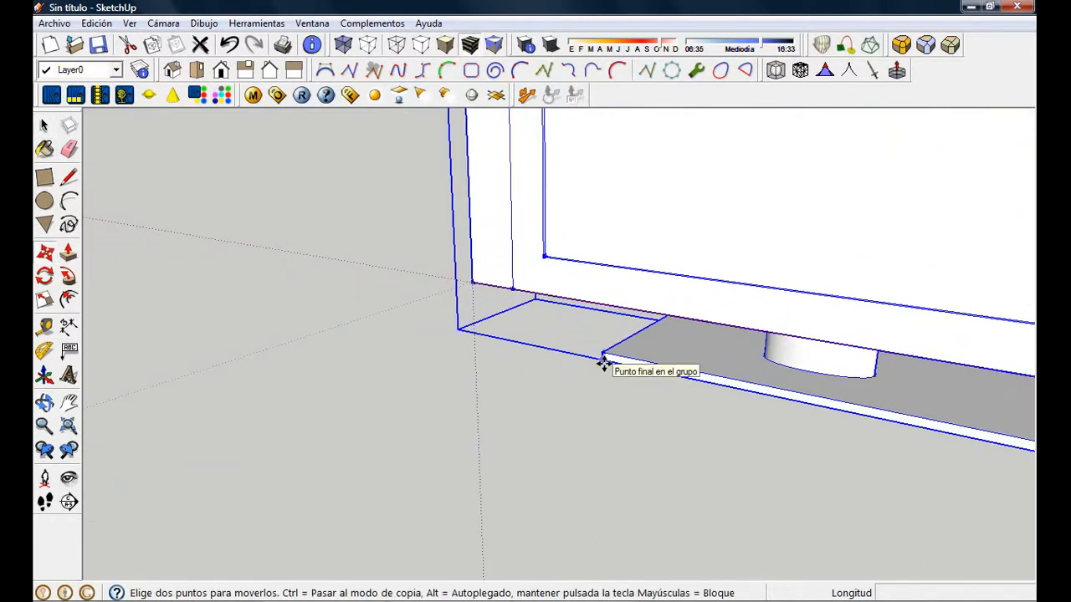
click(602, 362)
scroll(597, 262, down, 4)
scroll(497, 267, up, 4)
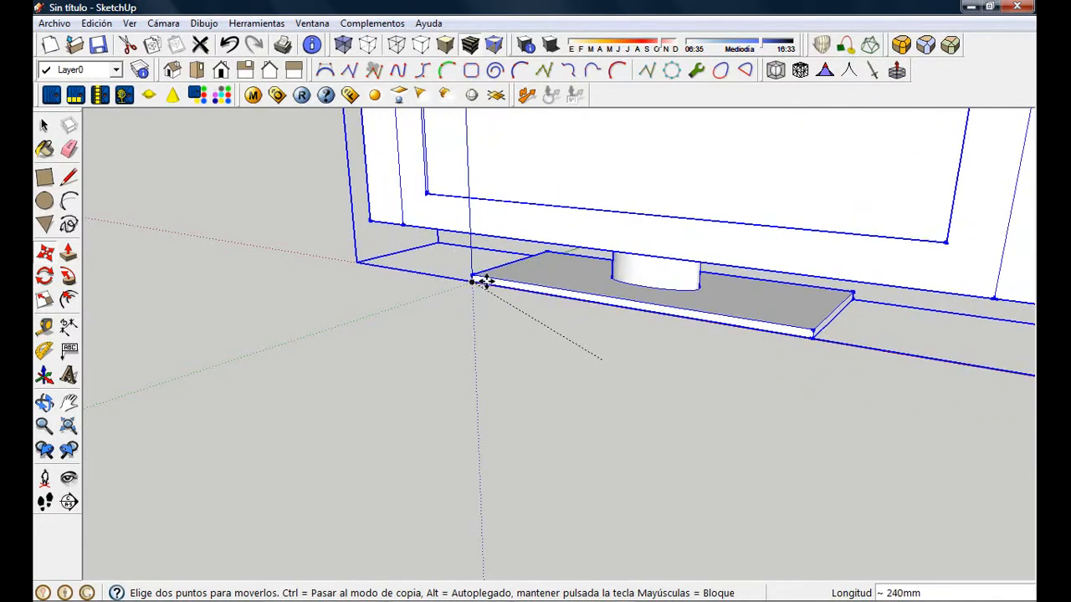
click(474, 281)
click(45, 125)
Open the television group for editing and paint the stand with the grey Color_004
scroll(414, 334, down, 2)
middle_drag(458, 335, 633, 513)
scroll(678, 489, up, 2)
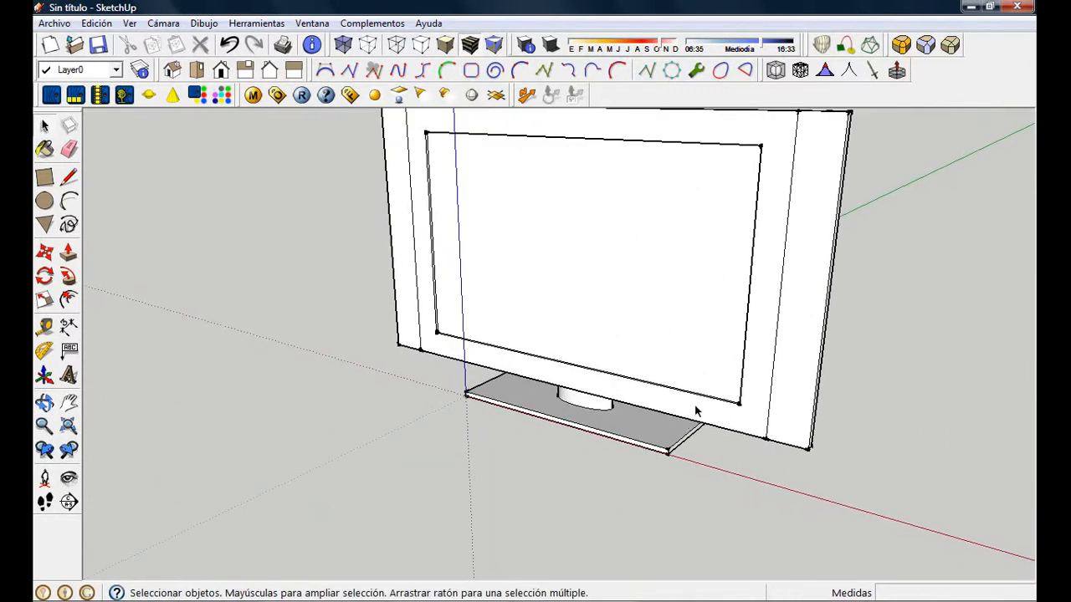
middle_drag(721, 448, 695, 487)
double_click(770, 376)
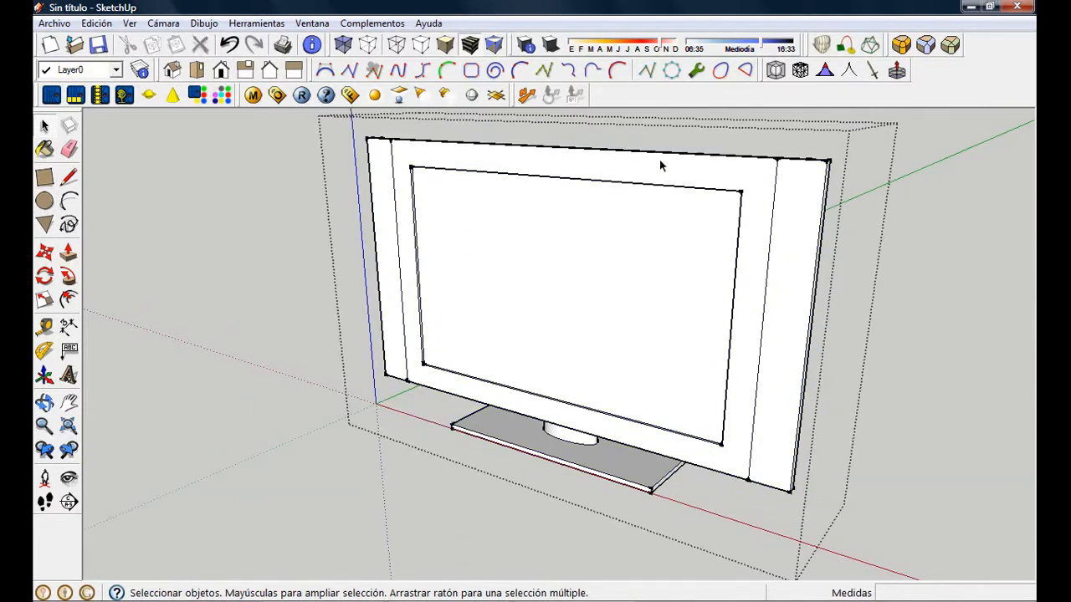
click(655, 456)
click(693, 382)
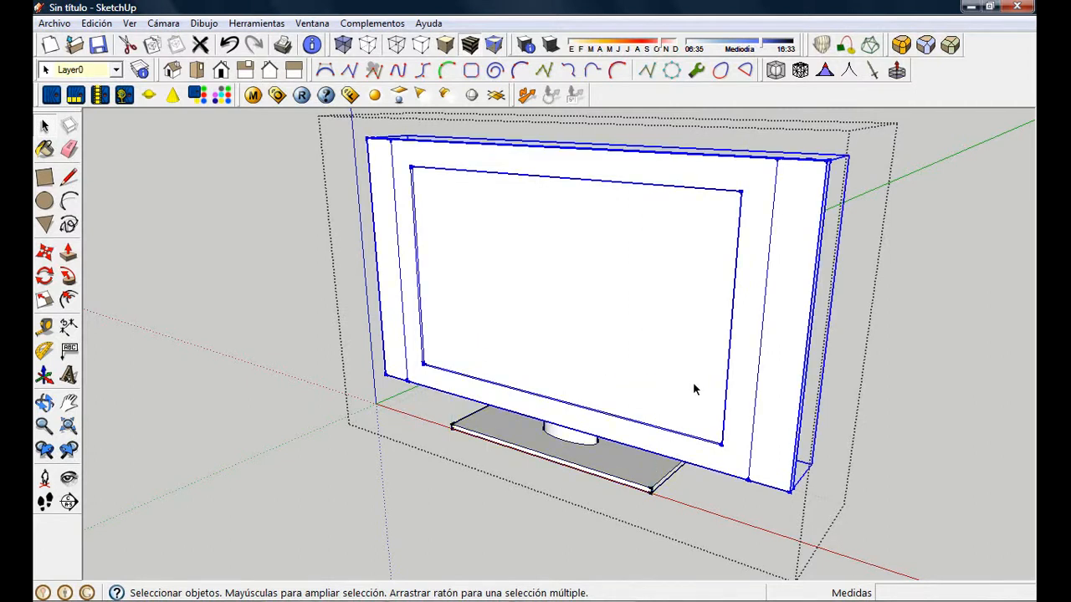
click(45, 149)
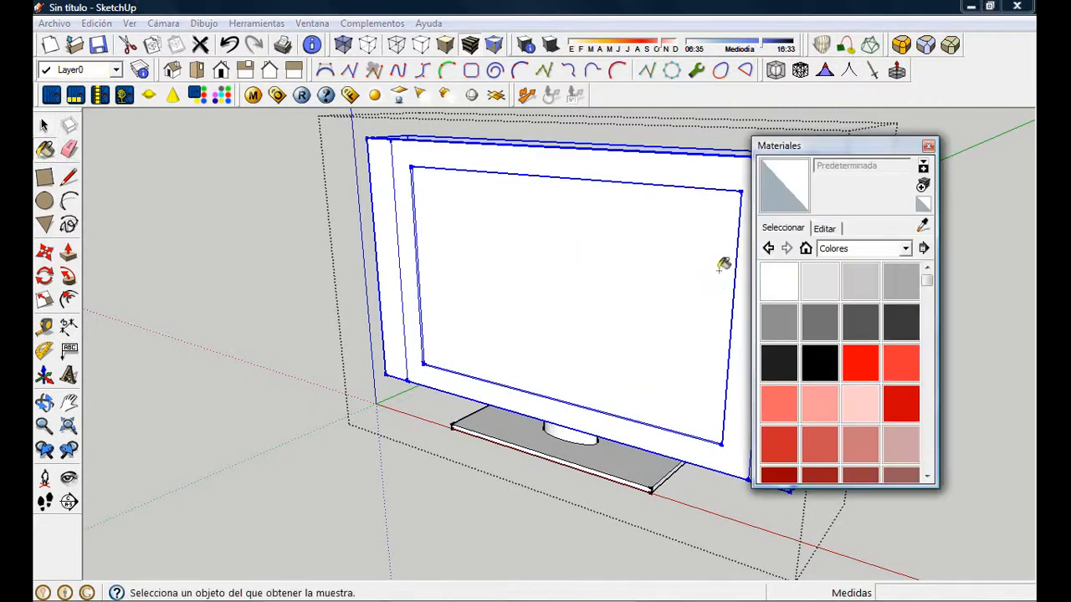
click(779, 323)
click(643, 466)
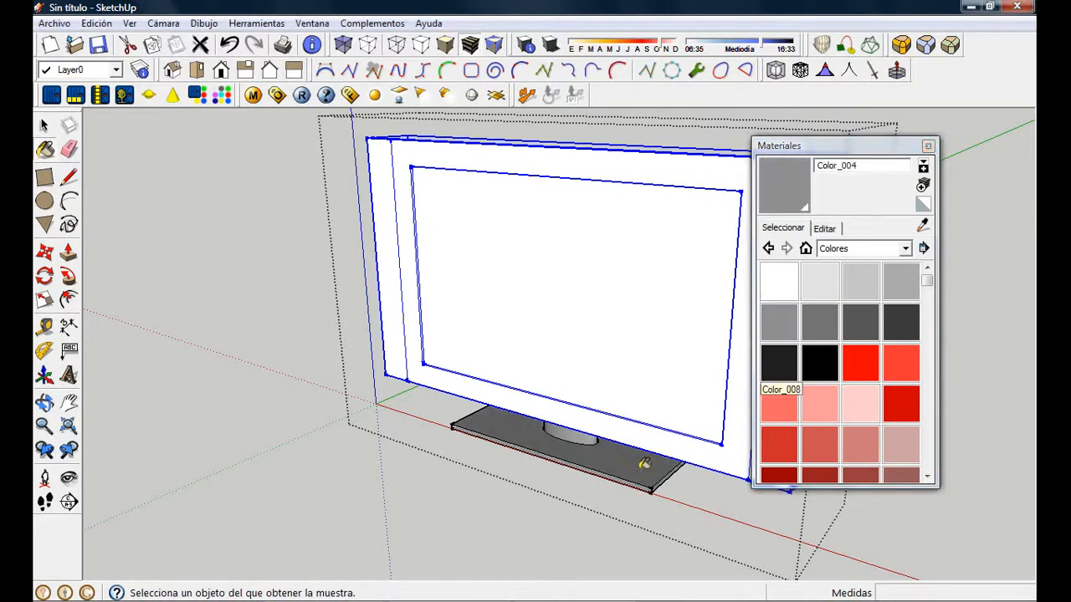
Paint the television body with the dark grey Color_008
click(869, 333)
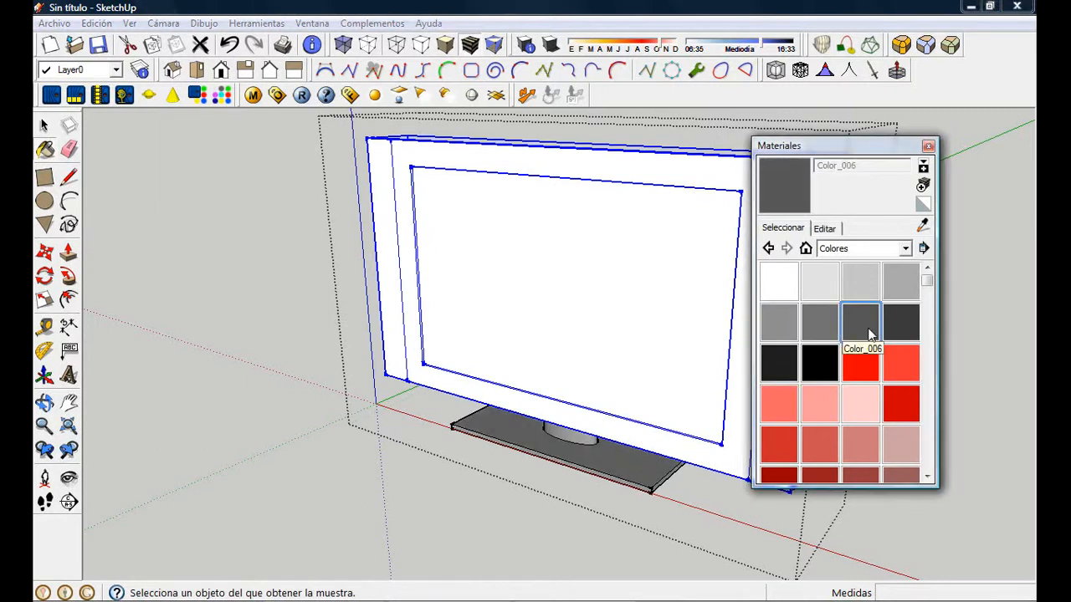
click(782, 375)
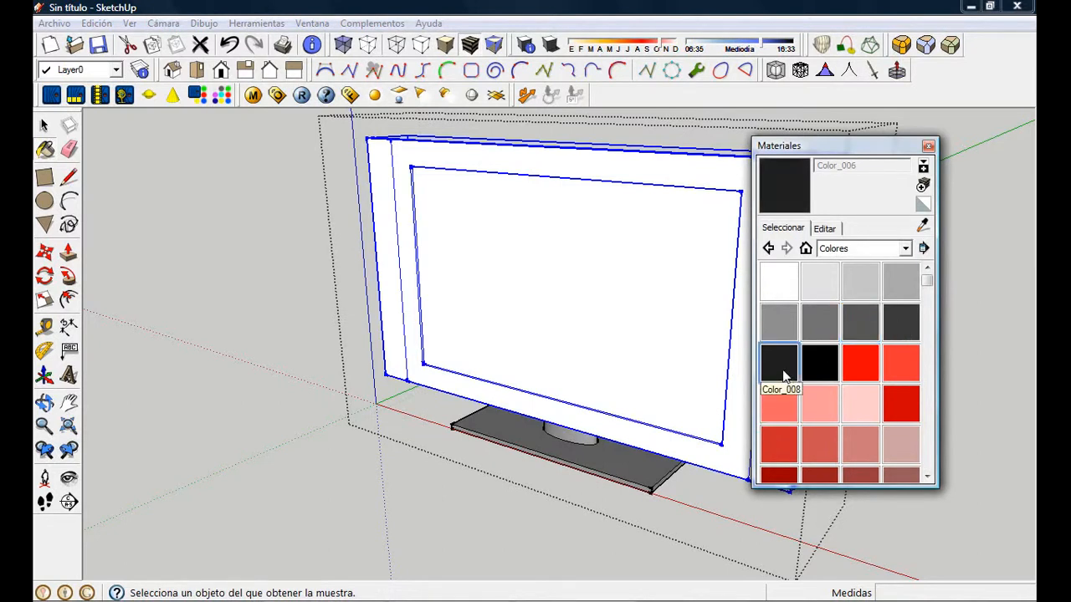
click(742, 365)
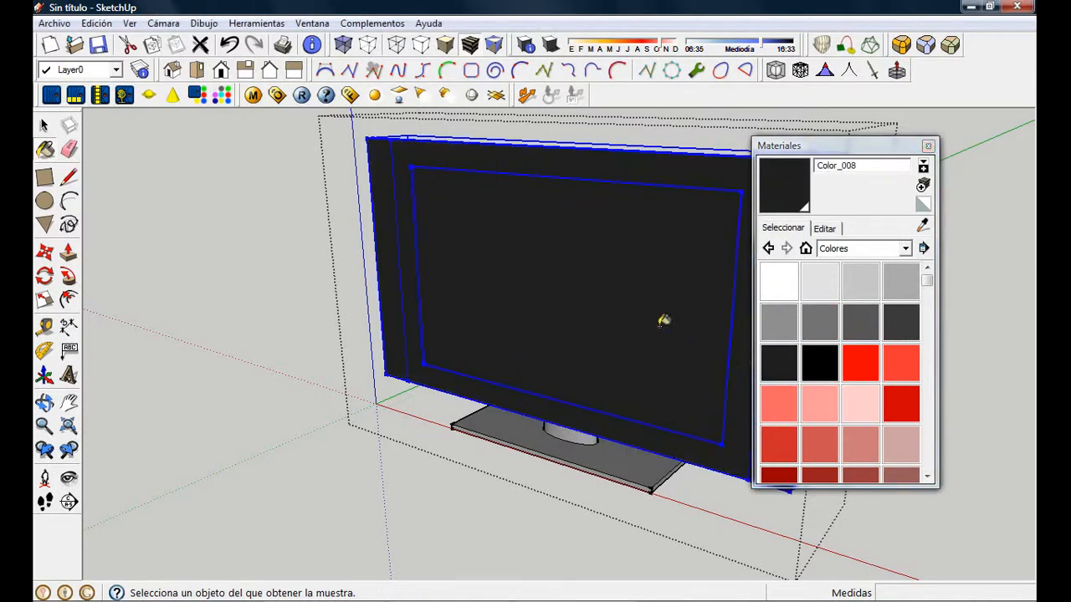
middle_drag(661, 320, 482, 304)
Open the television body's group, paint both vertical side strips of the front with the black Color_009, and leave the groups
click(819, 362)
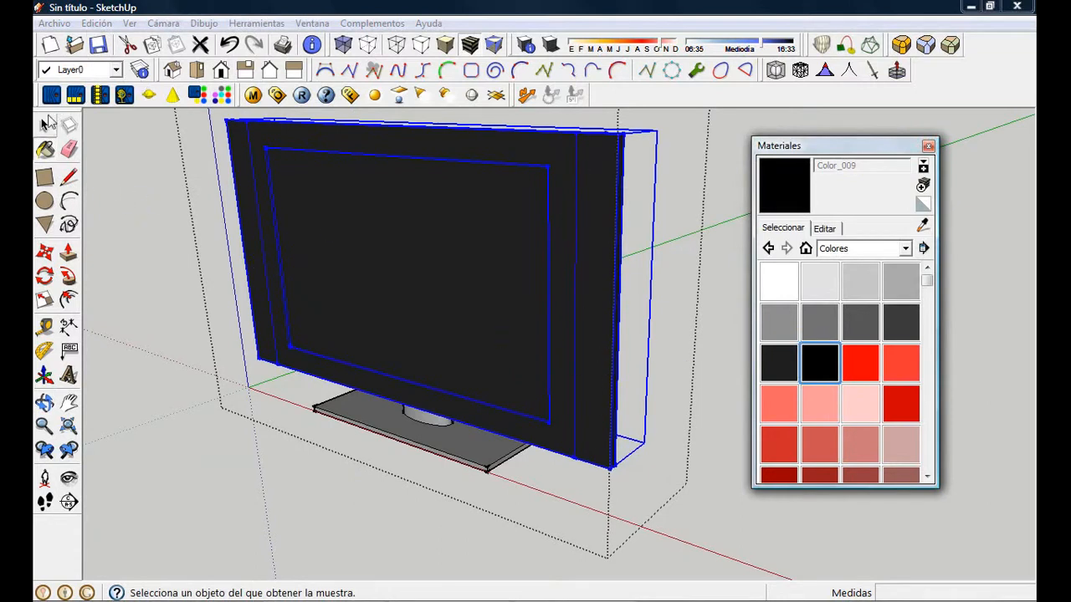
click(46, 124)
double_click(545, 278)
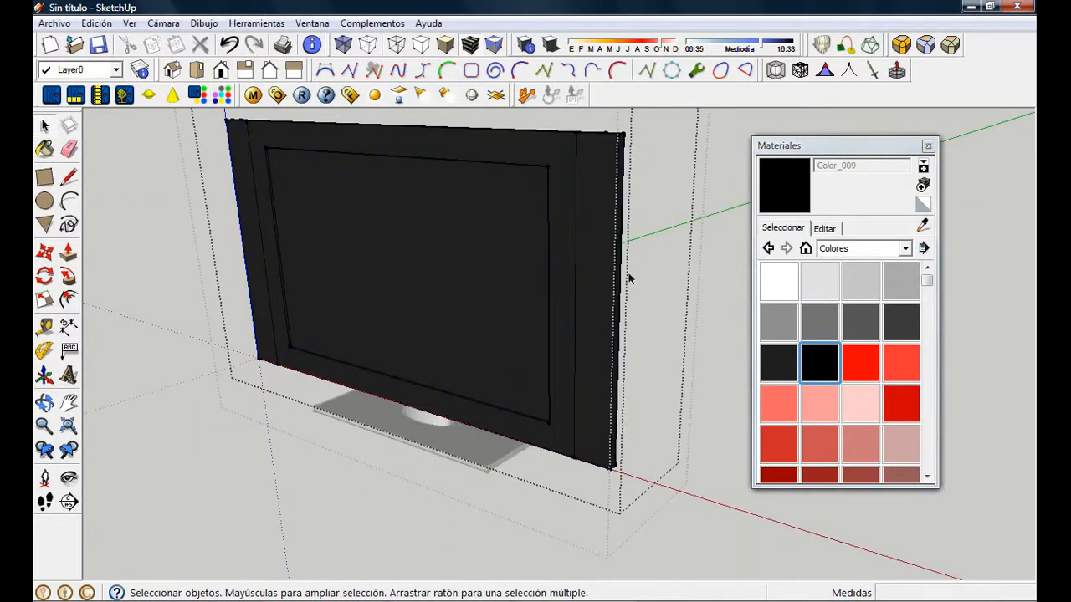
click(821, 364)
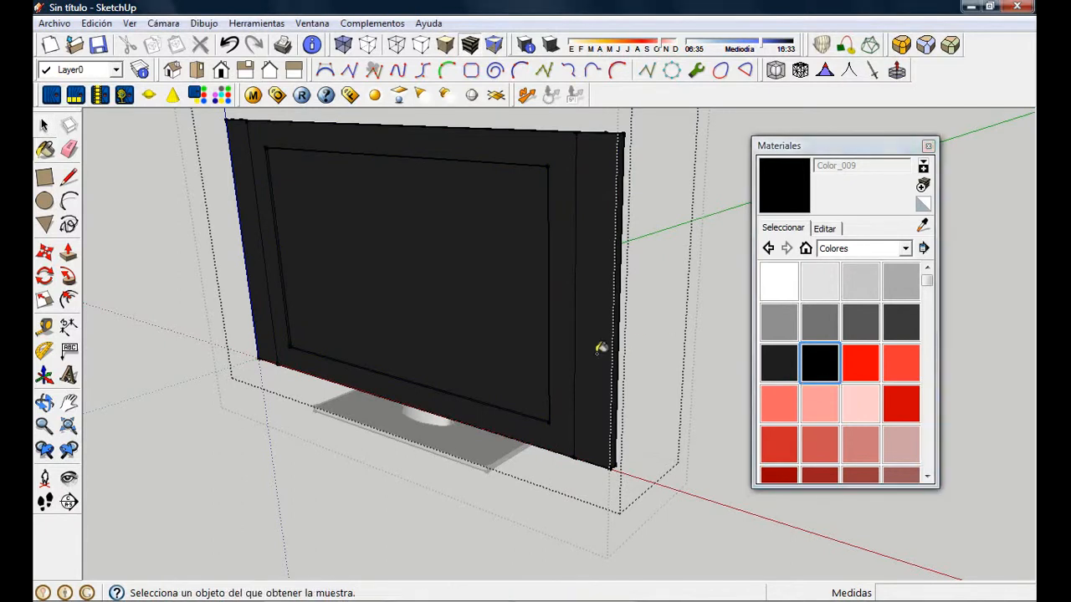
click(600, 347)
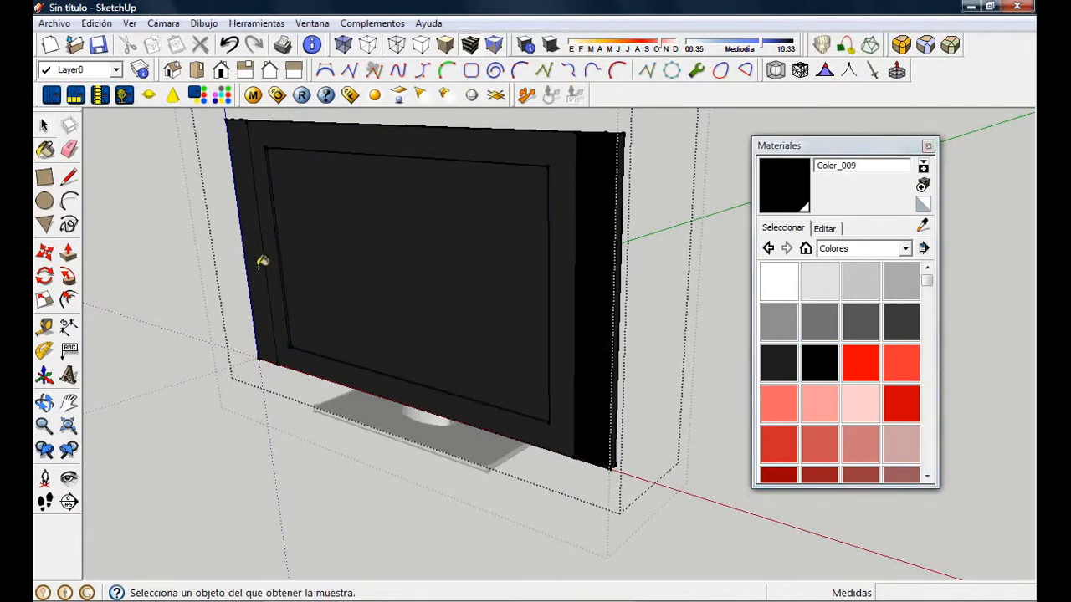
click(261, 263)
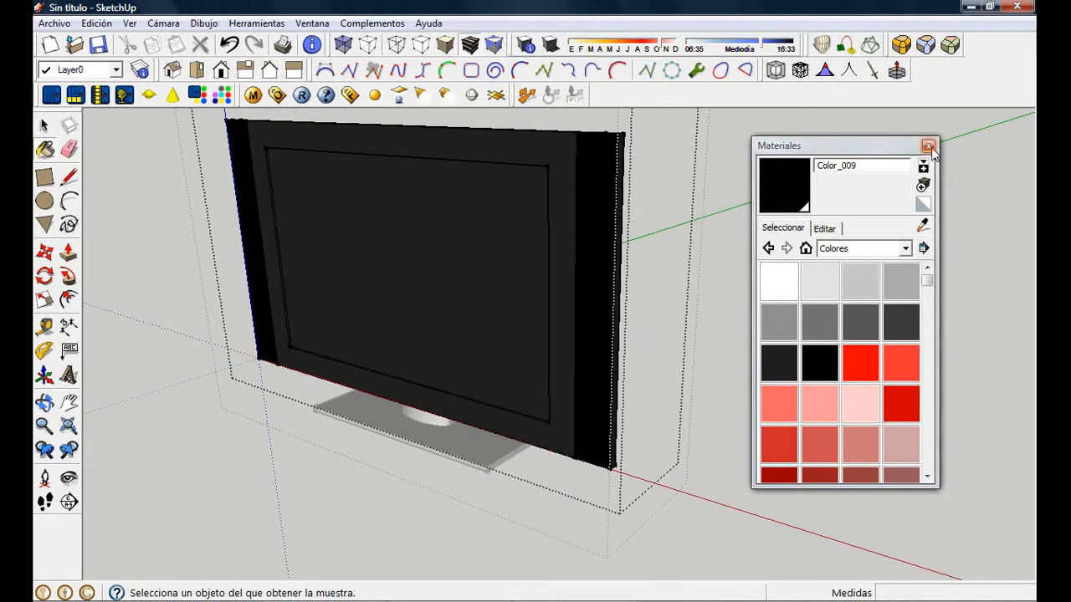
click(927, 147)
click(45, 125)
click(122, 214)
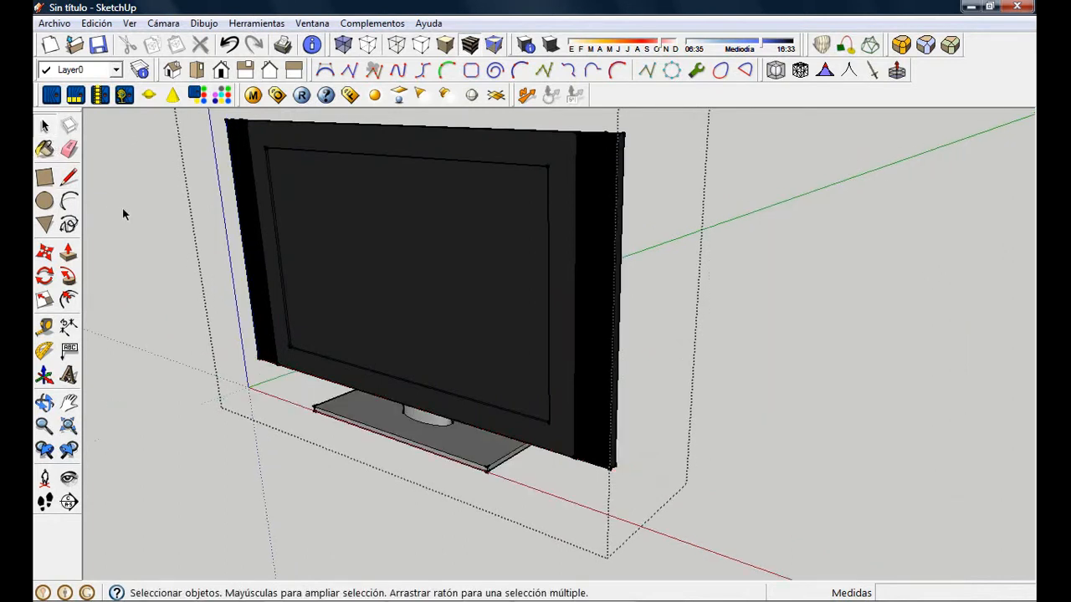
middle_drag(143, 256, 958, 313)
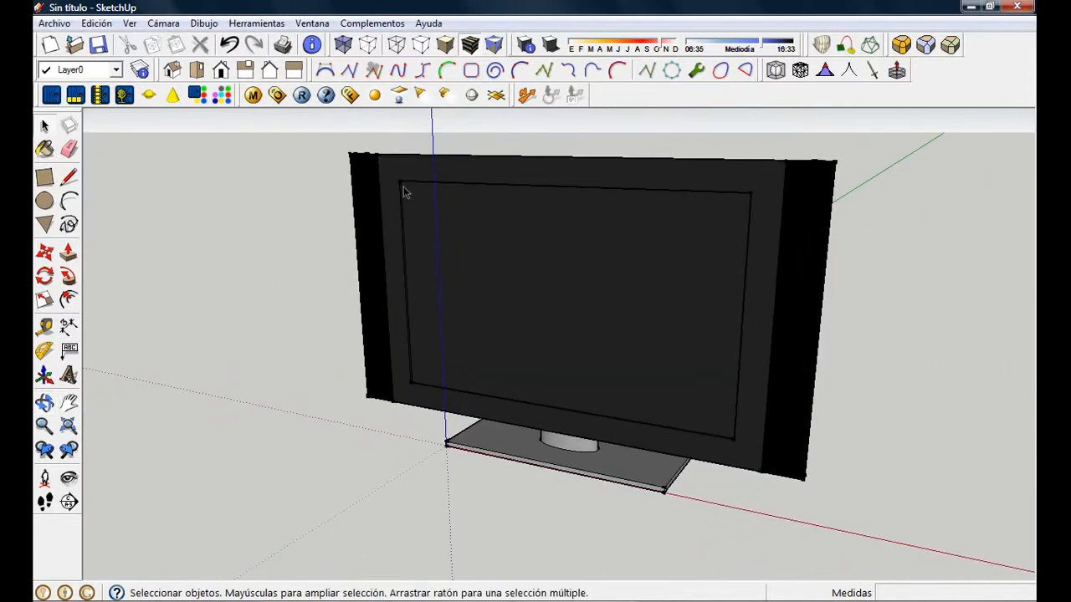
Switch to Firefox, search Google Images for "documental" and look through the pictures
mouse_move(569, 599)
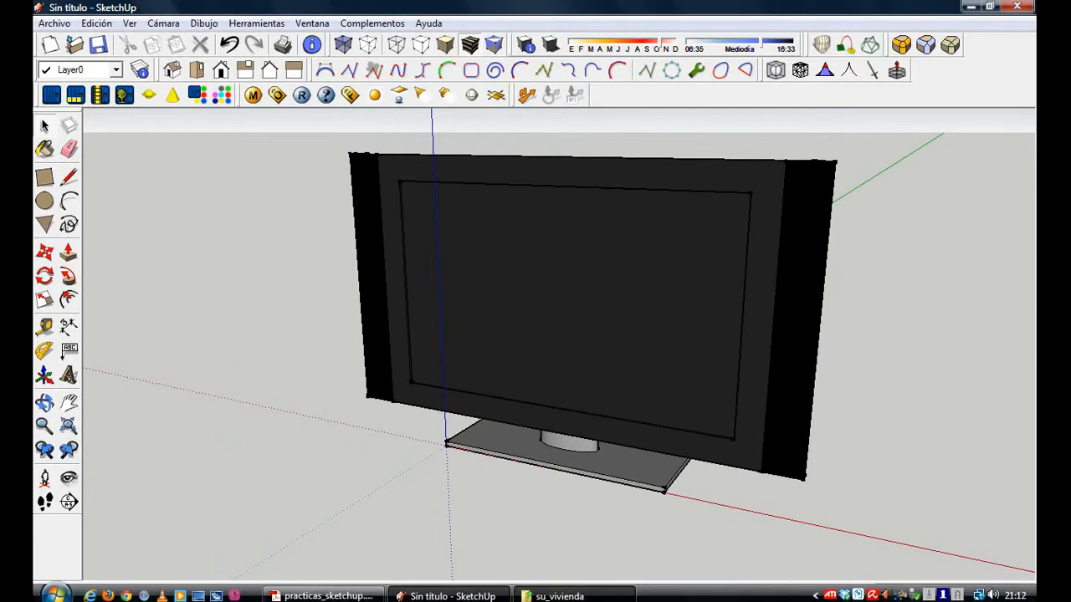
click(109, 591)
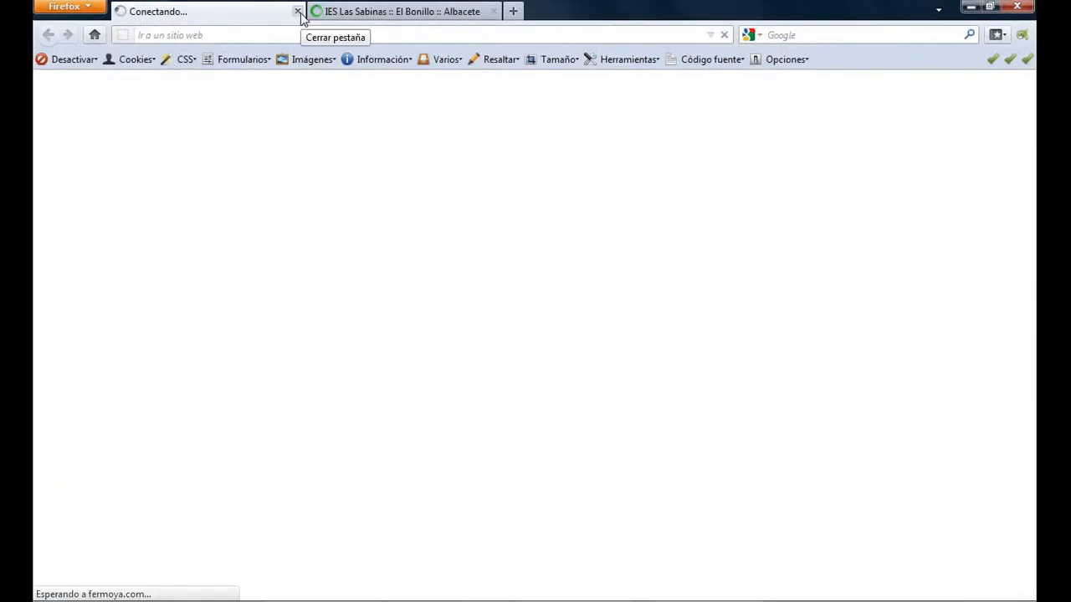
click(786, 34)
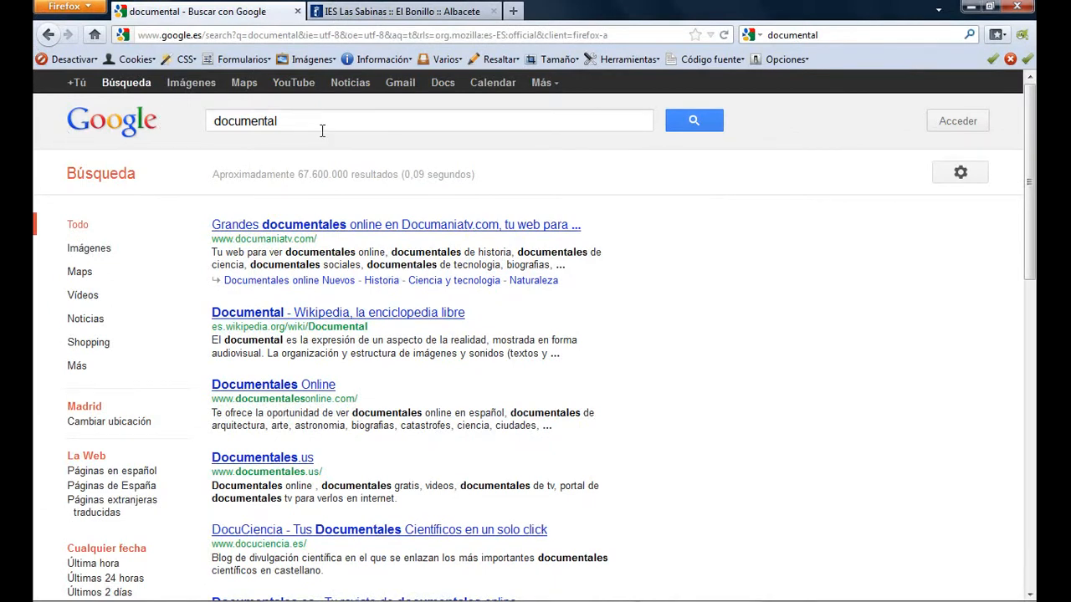
click(189, 84)
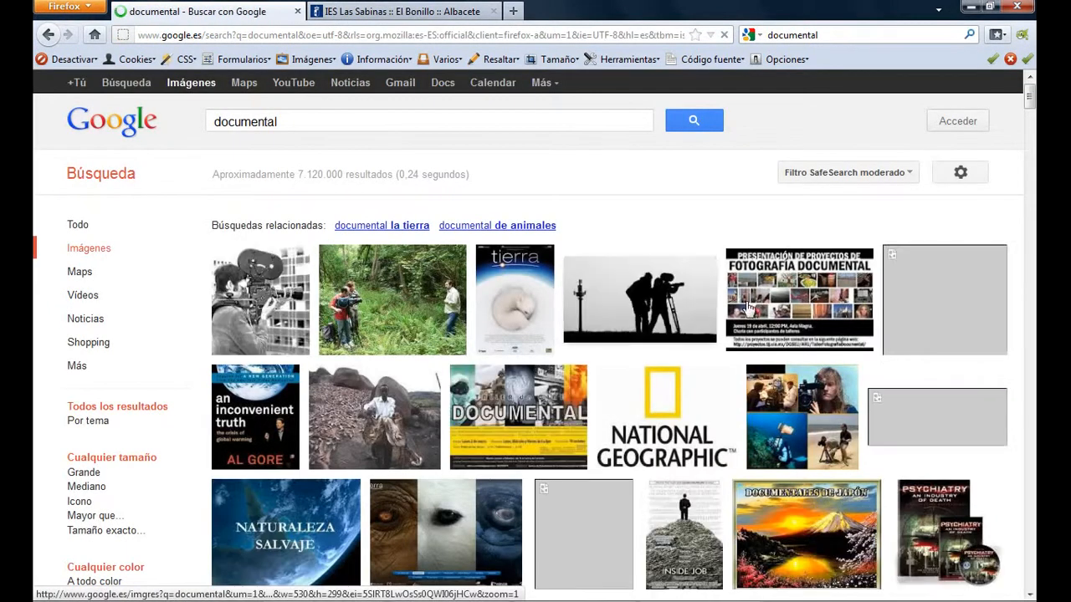
scroll(706, 297, down, 8)
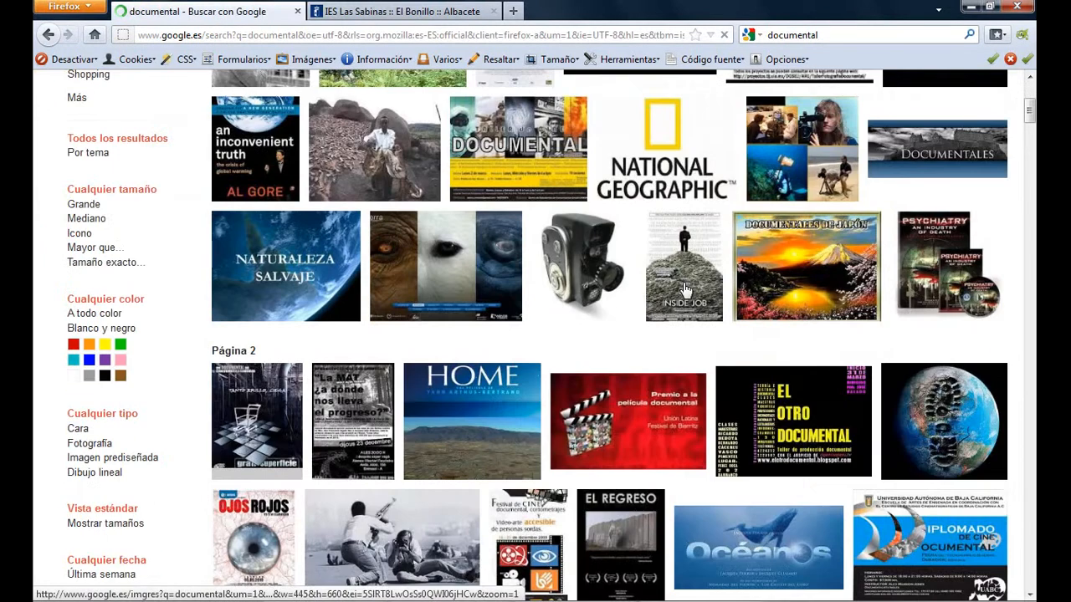
Browse the "documental" image results and open the picture of a camera crew filming a man in a forest
scroll(684, 290, down, 7)
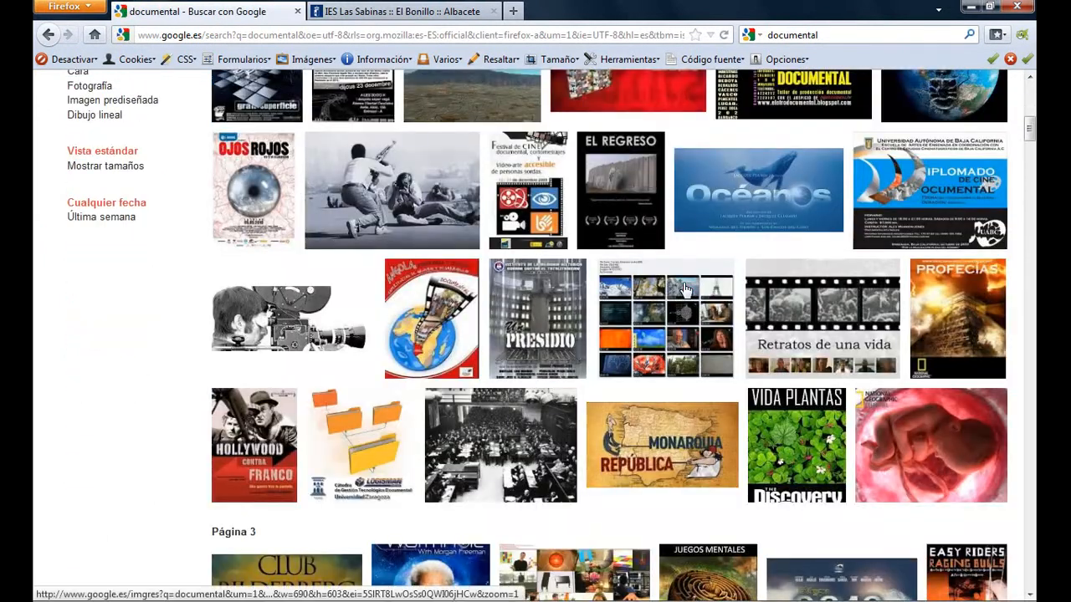
scroll(684, 290, down, 7)
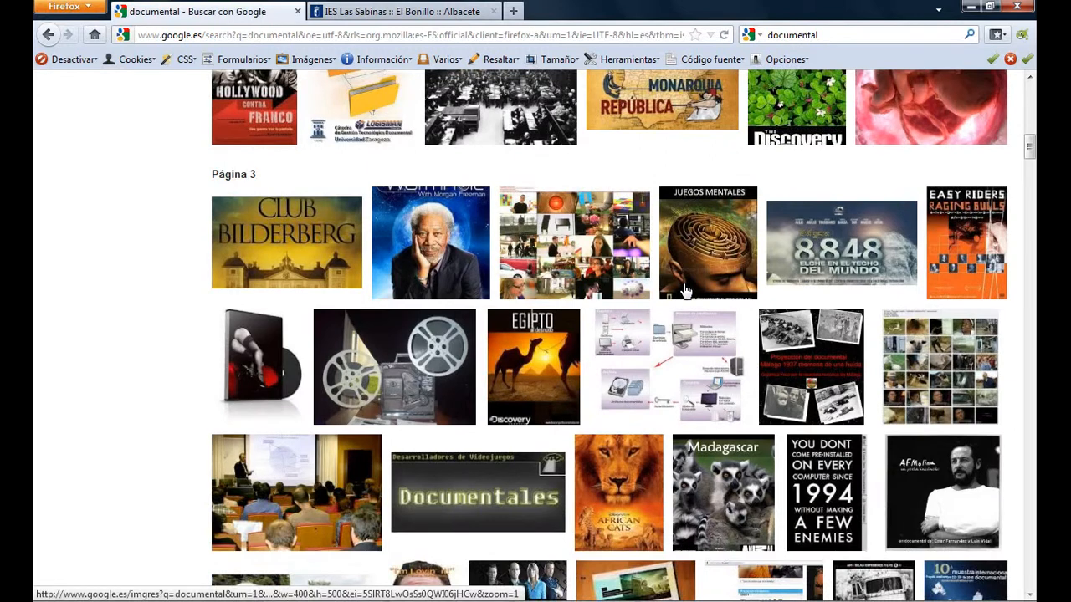
scroll(684, 290, up, 15)
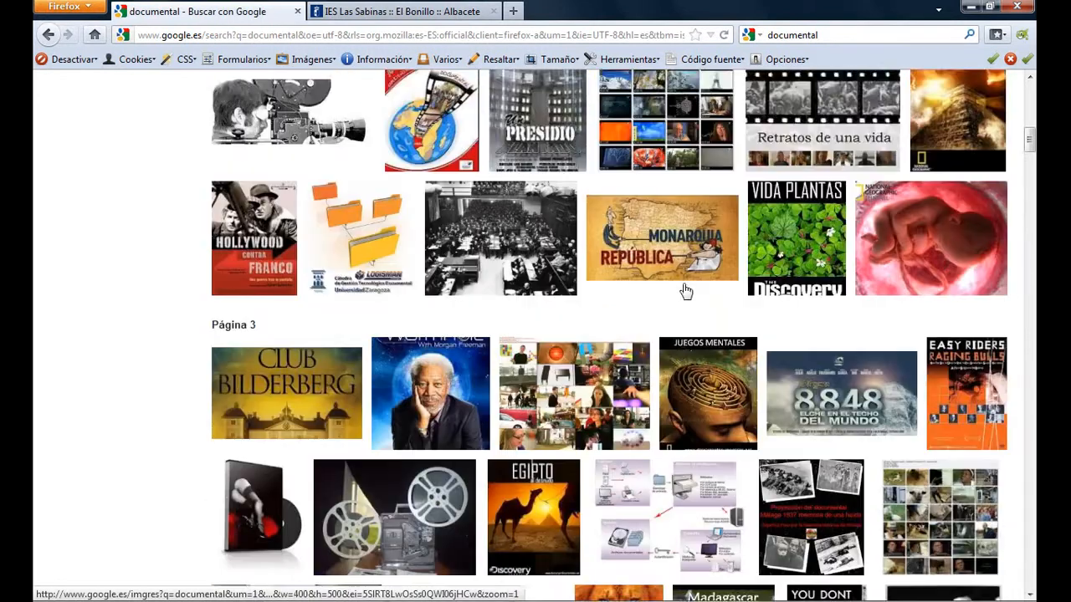
scroll(685, 289, up, 5)
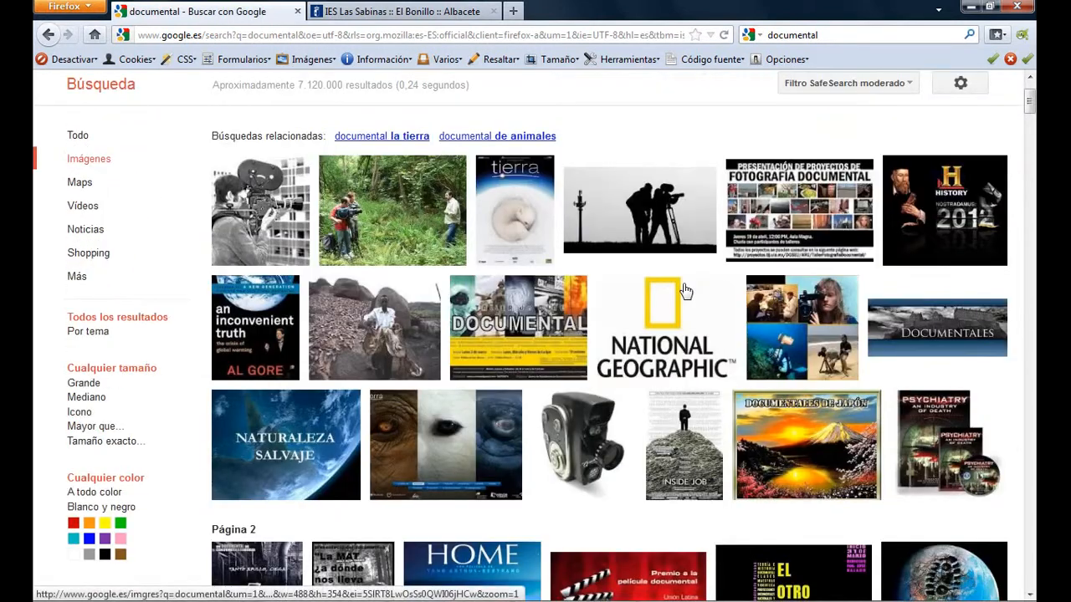
click(400, 231)
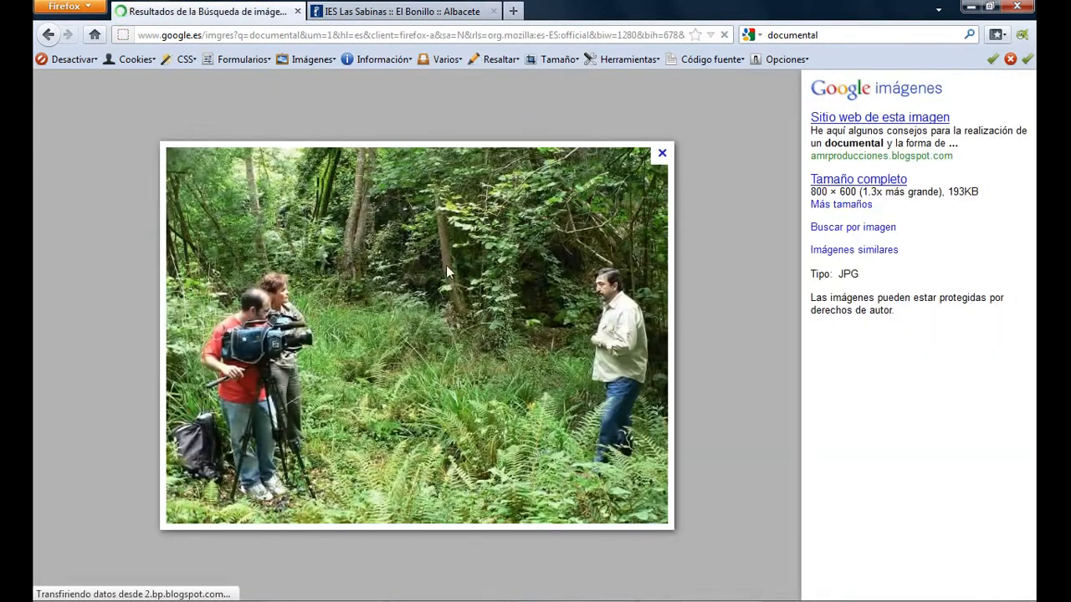
Save the forest picture to the desktop (Escritorio) as a JPEG named documental
right_click(470, 261)
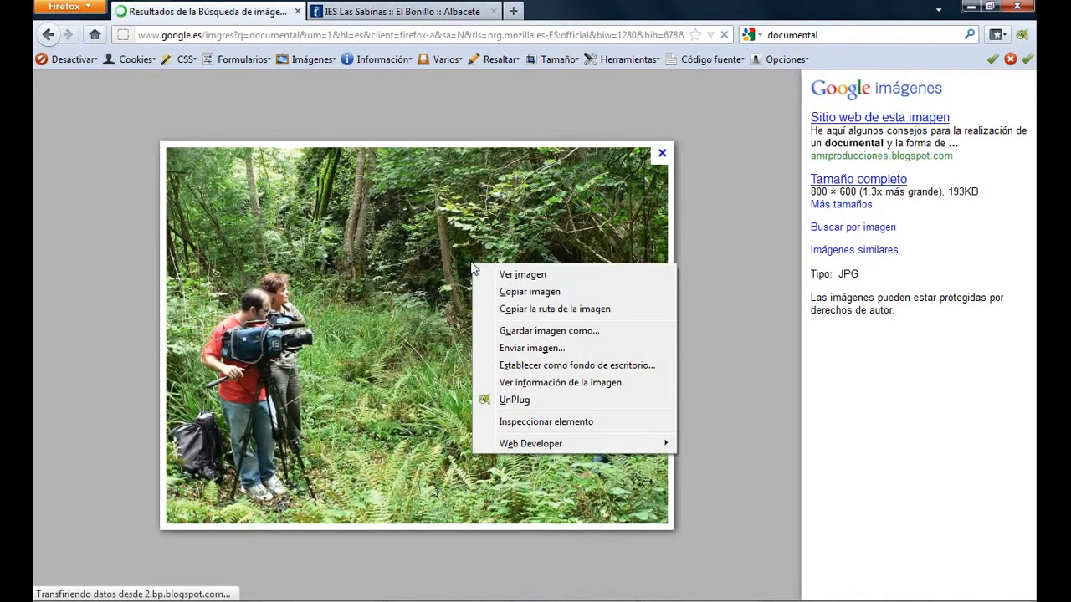
click(507, 328)
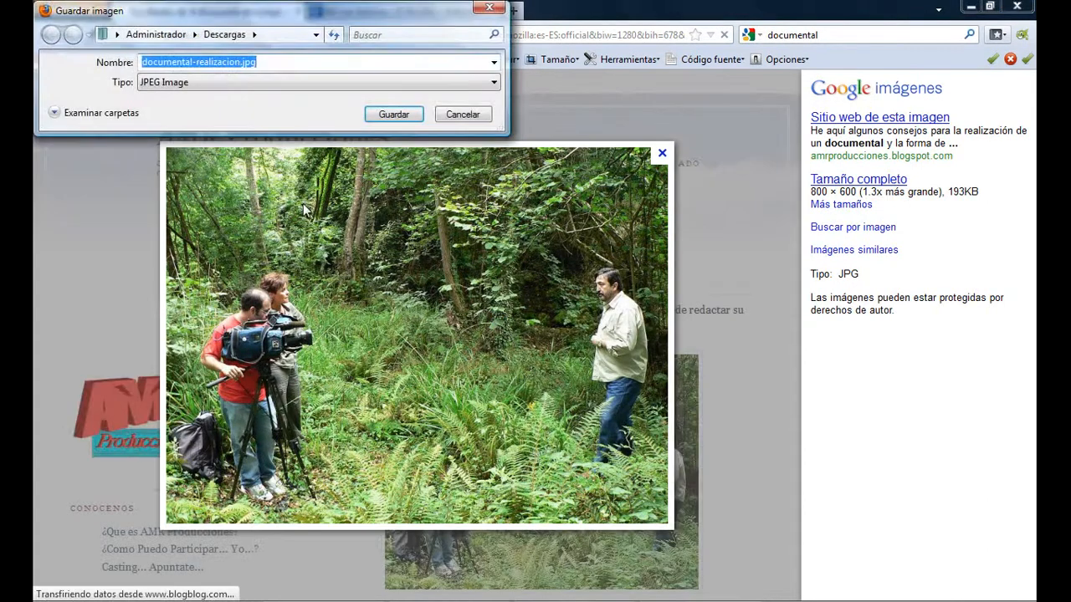
click(92, 117)
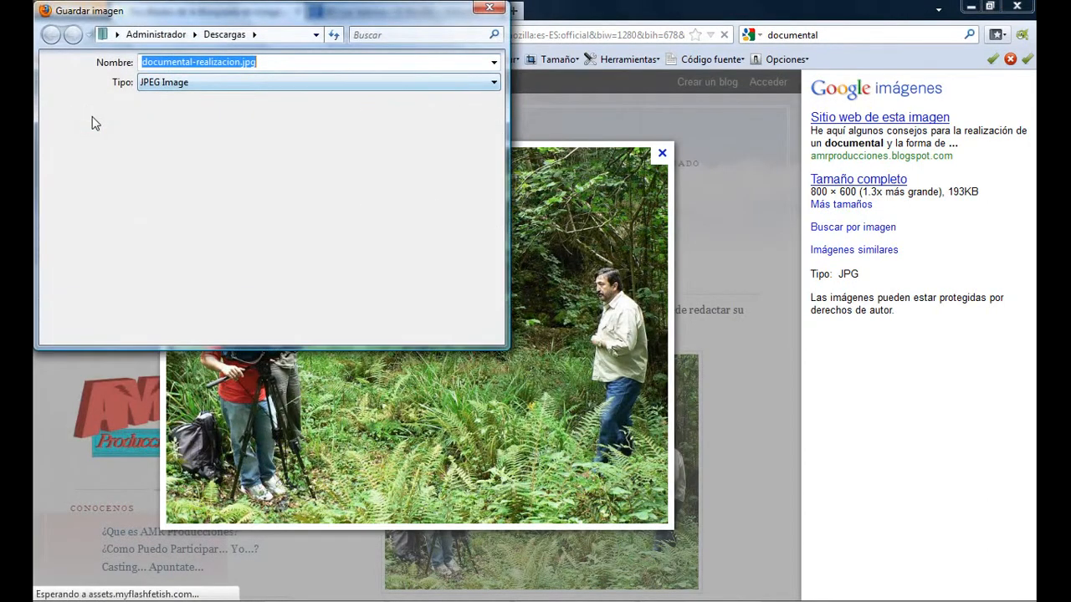
click(83, 123)
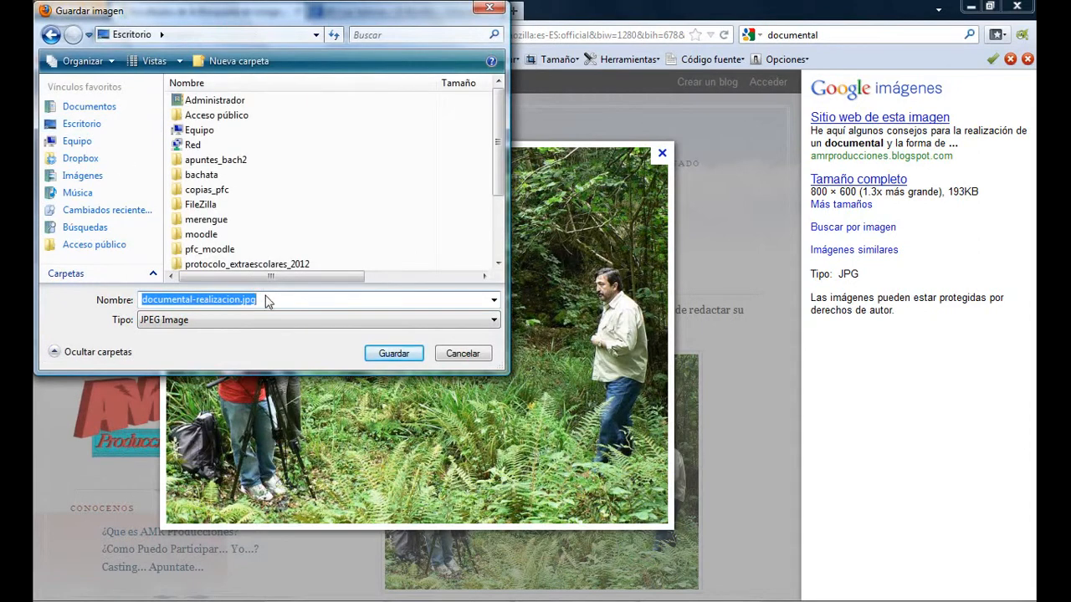
text(documental)
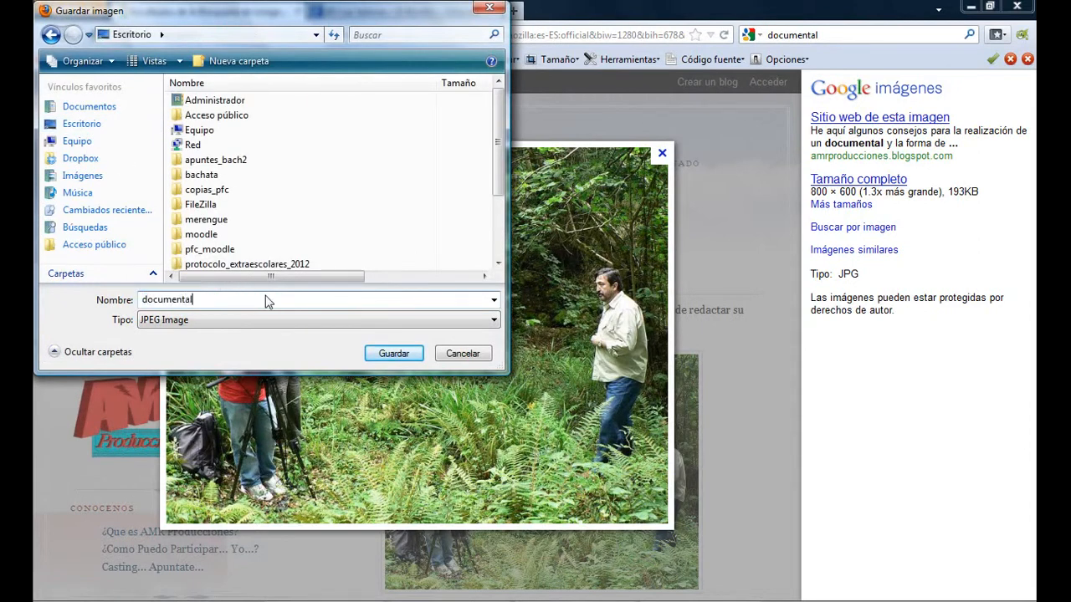
key(Return)
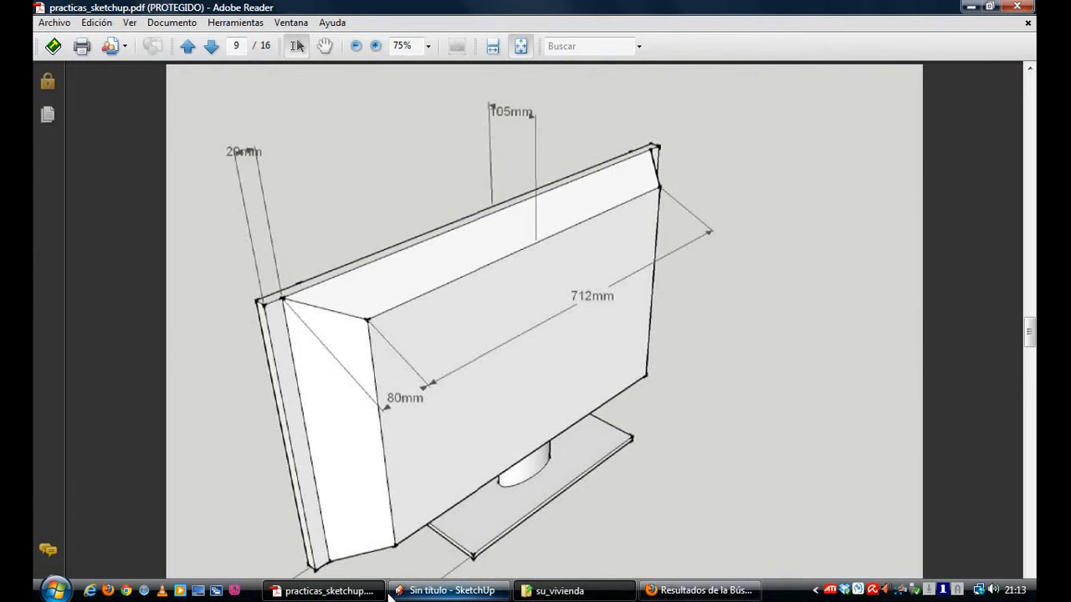
Switch to SketchUp and create a new material, Material1, using documental.jpg from the desktop as its texture image
click(422, 592)
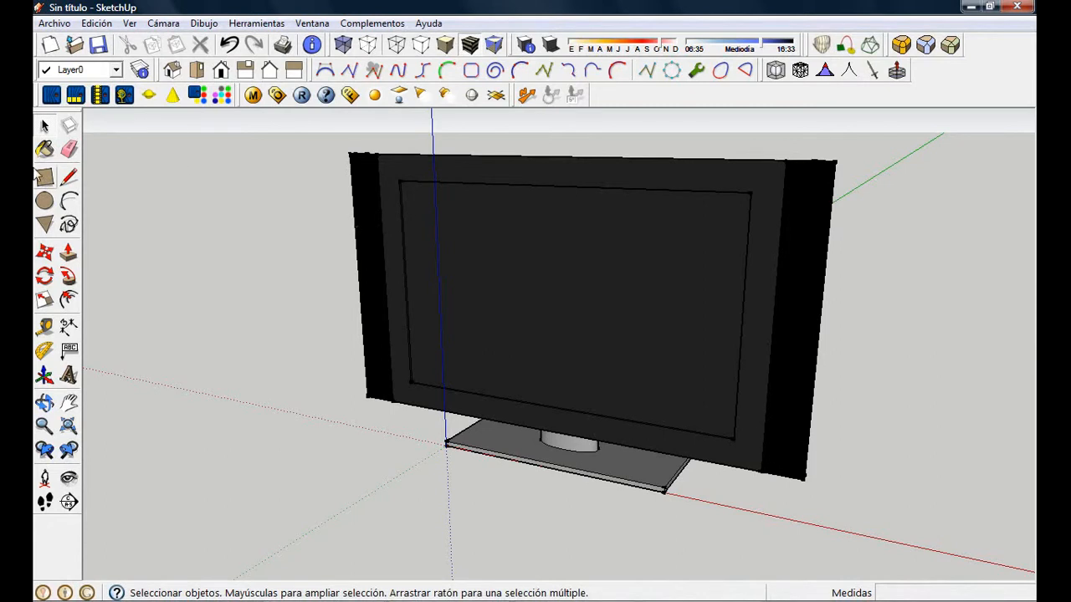
click(45, 149)
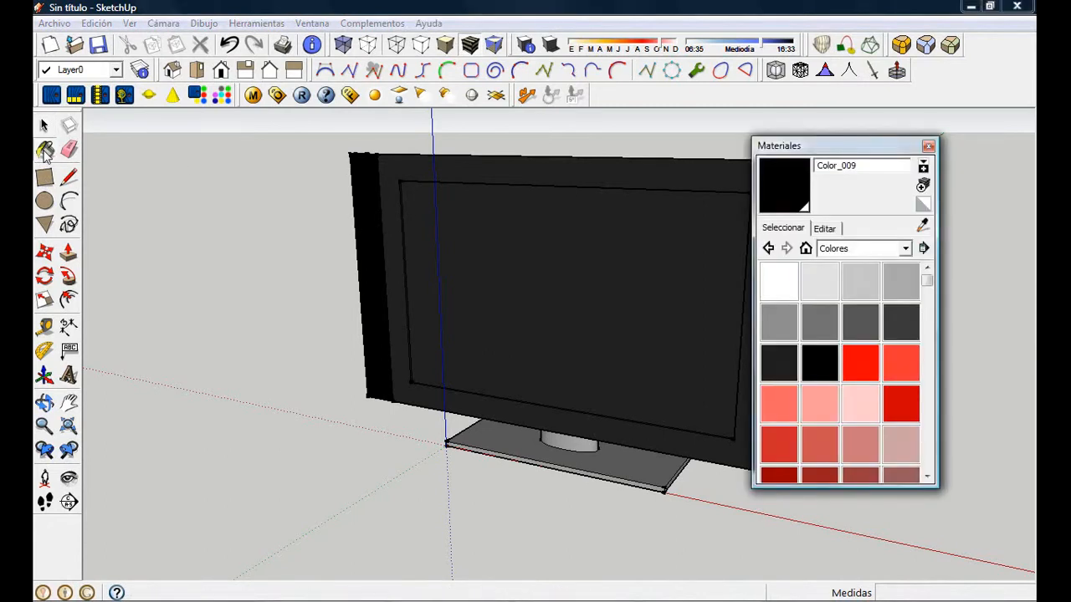
click(923, 185)
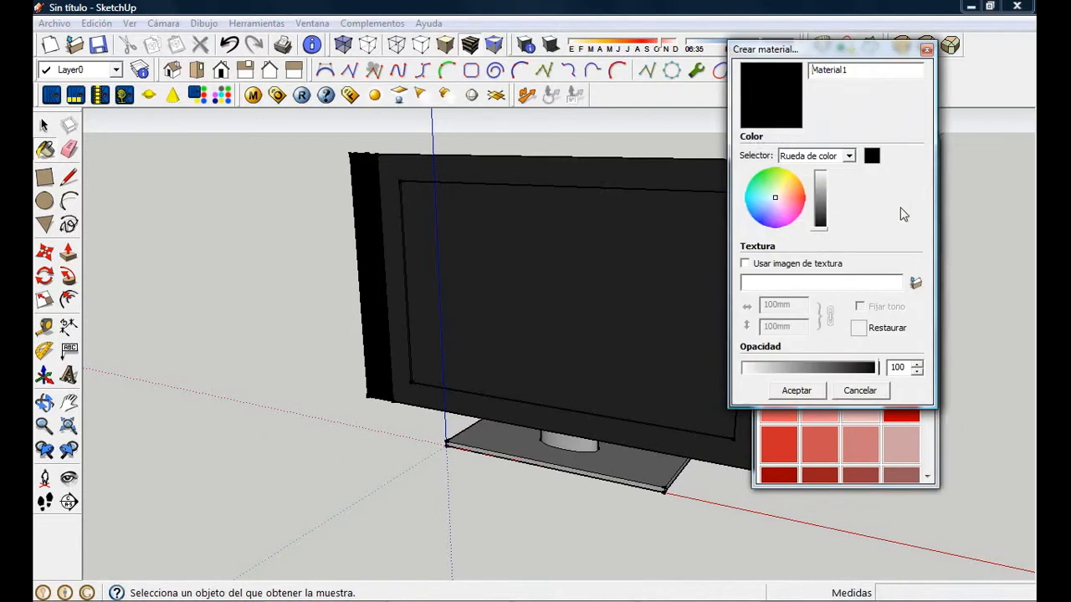
click(745, 264)
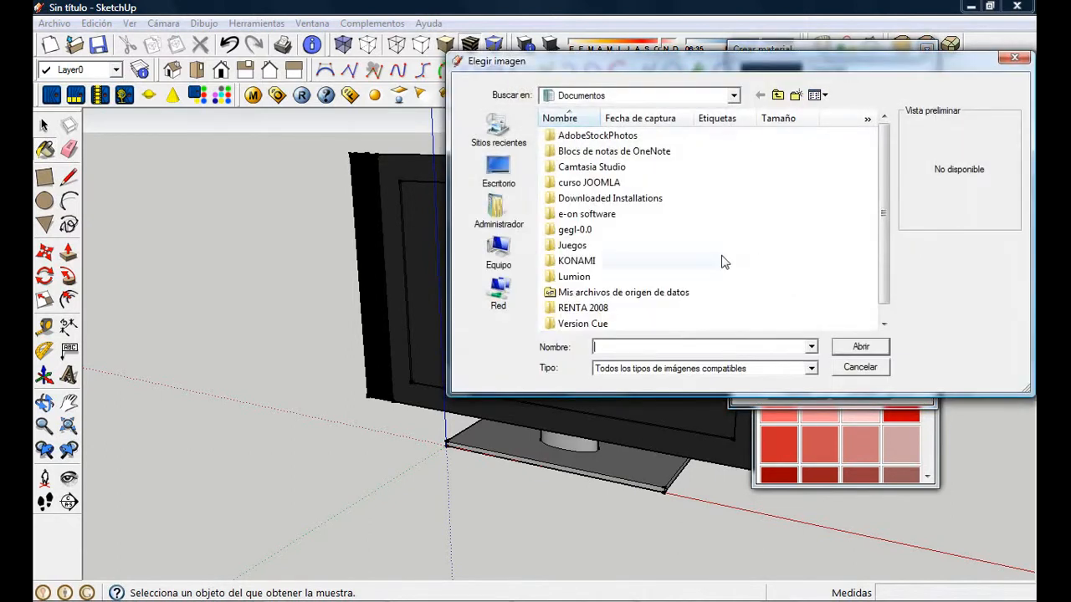
scroll(600, 251, down, 2)
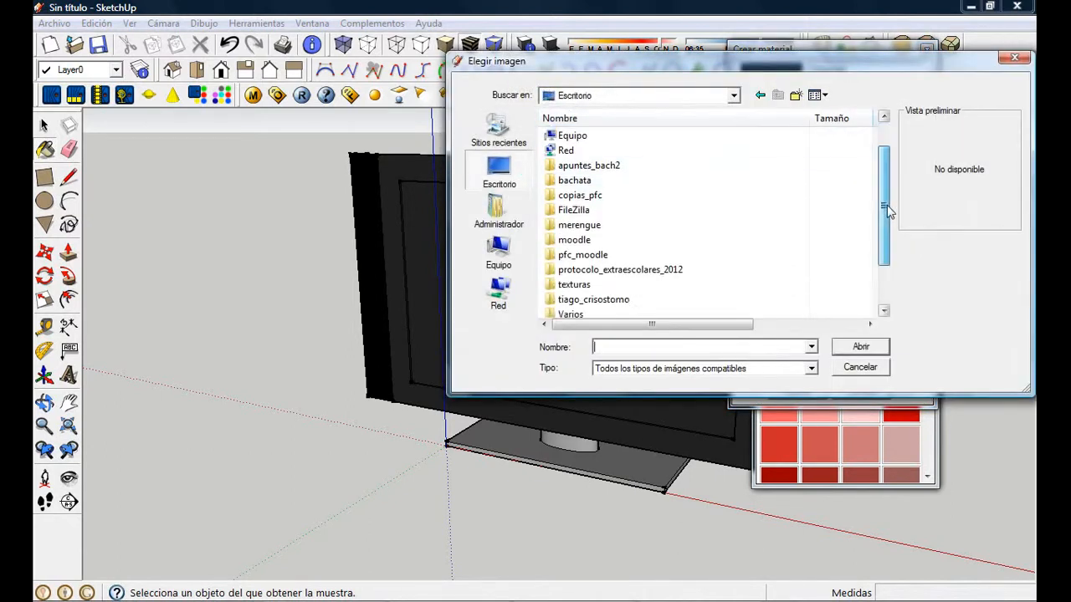
double_click(599, 301)
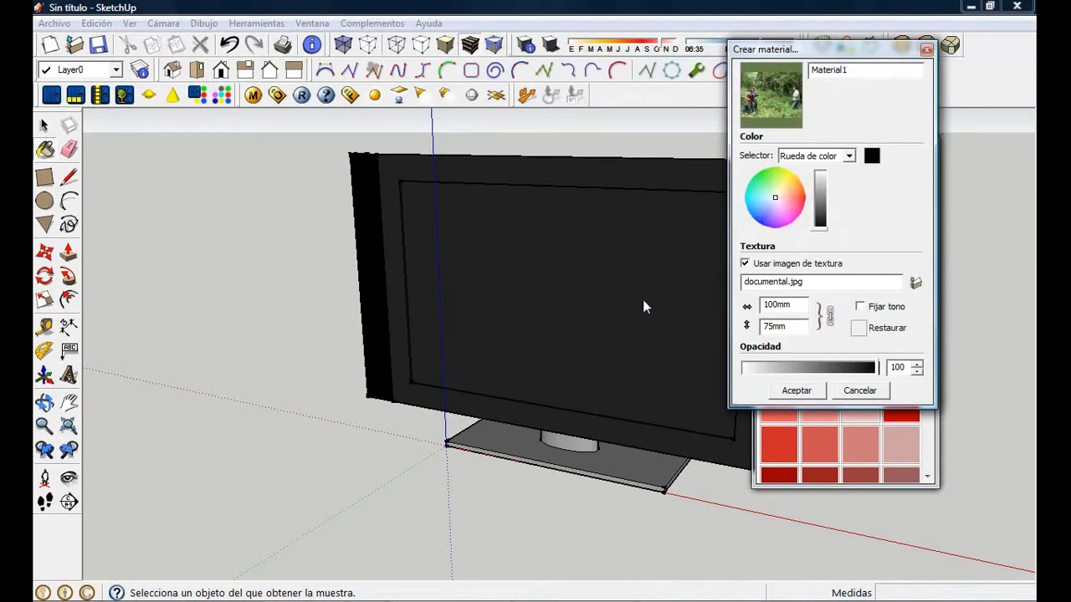
click(796, 391)
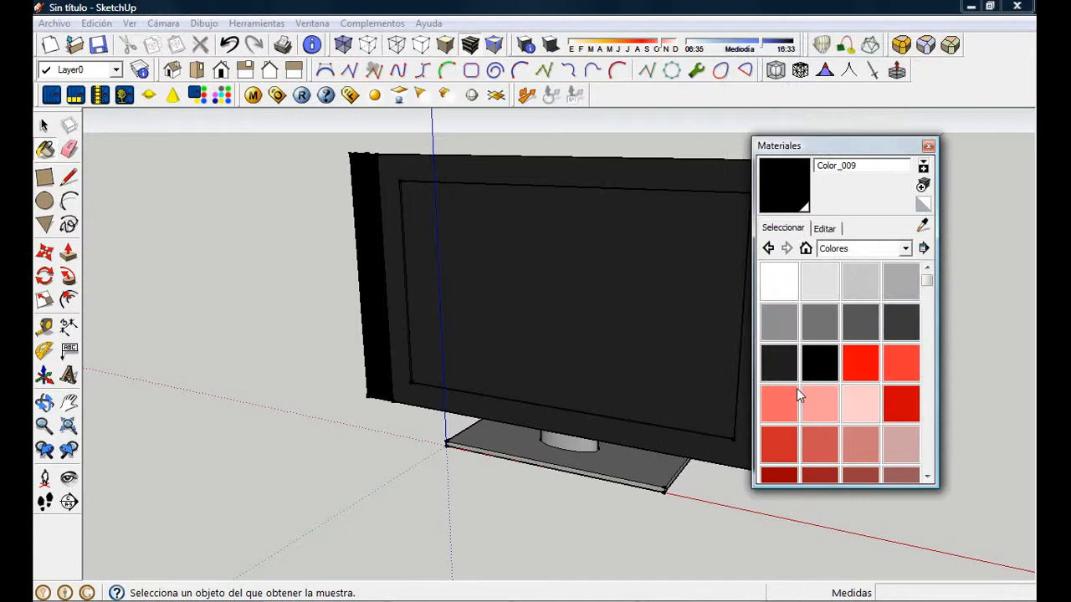
Open the nested groups down to the television body and paint the front screen face with the documental.jpg material
key(space)
key(b)
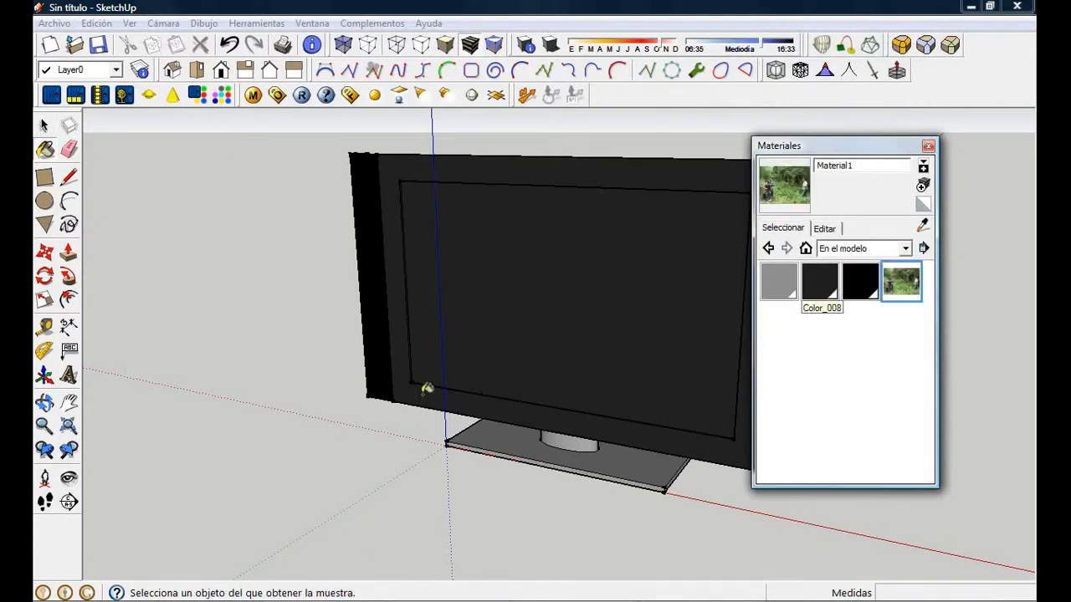
mouse_move(564, 277)
middle_down()
mouse_move(488, 285)
mouse_move(208, 172)
middle_up()
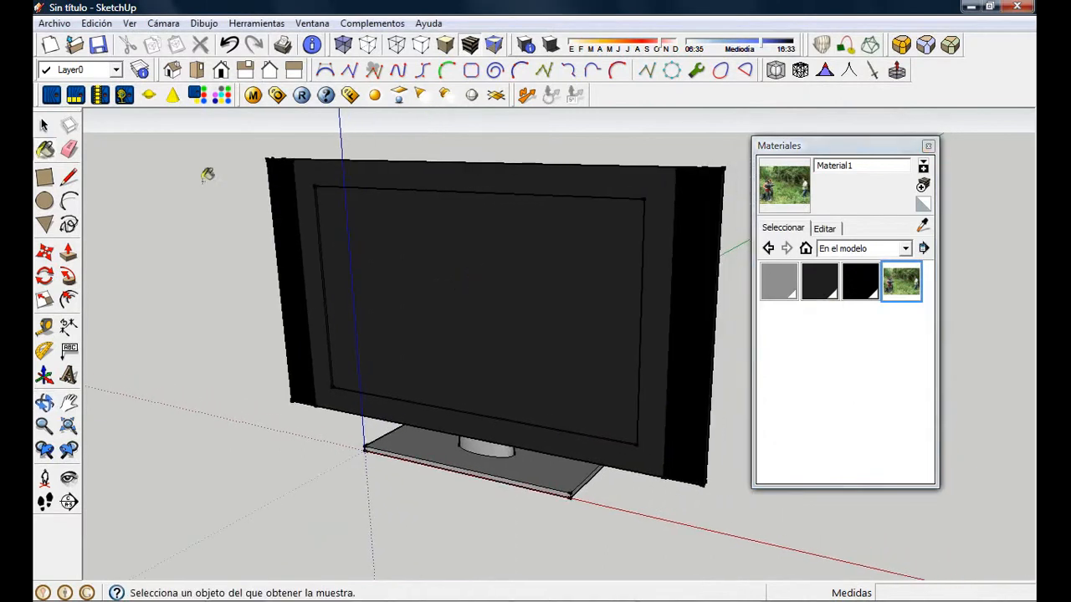
key(space)
click(441, 273)
double_click(441, 272)
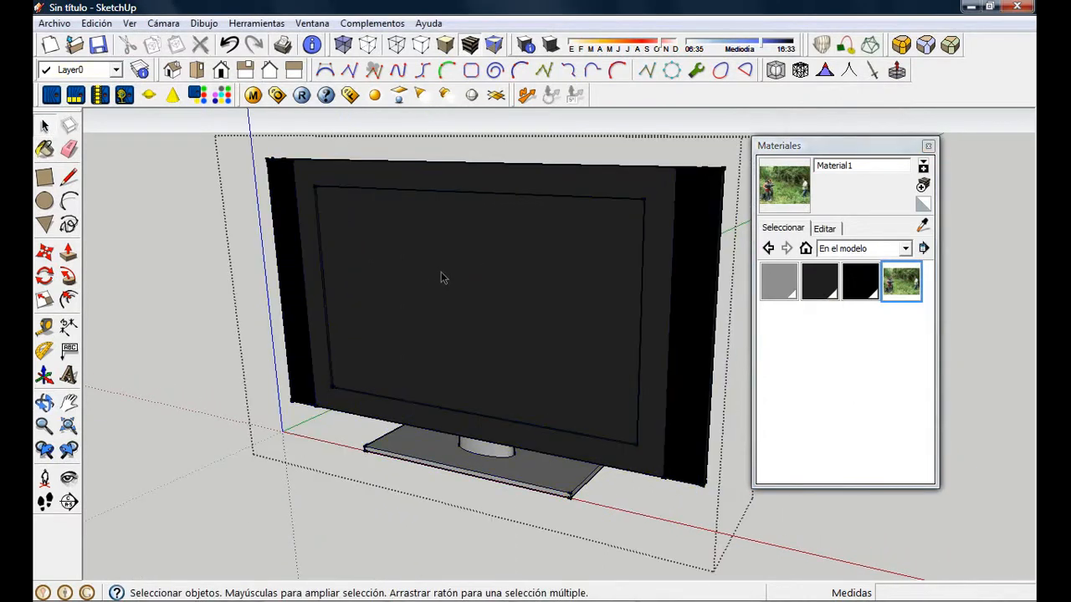
click(440, 272)
double_click(441, 272)
click(450, 302)
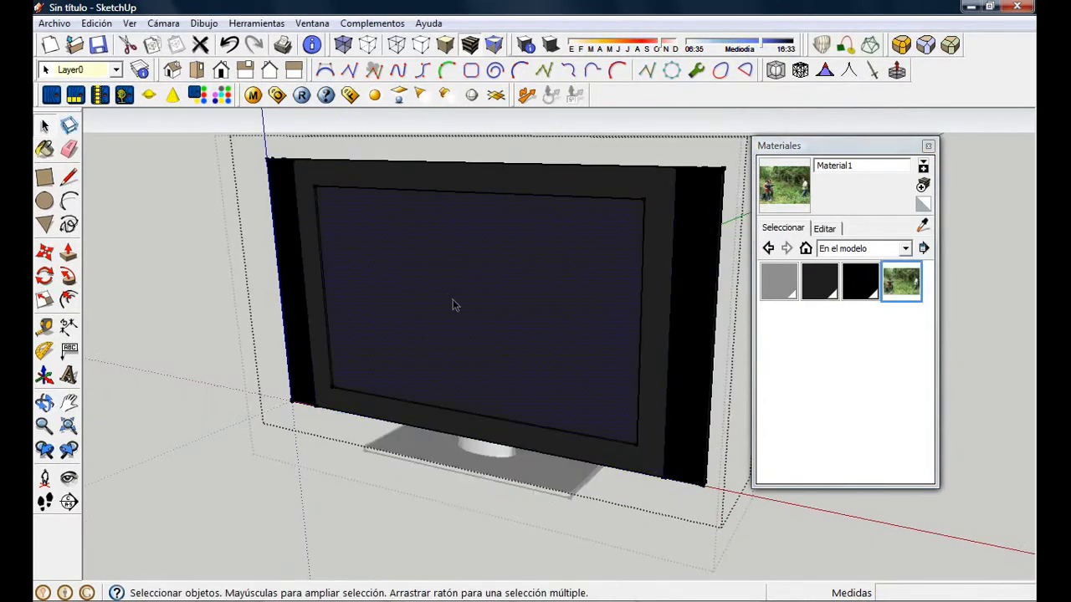
click(900, 283)
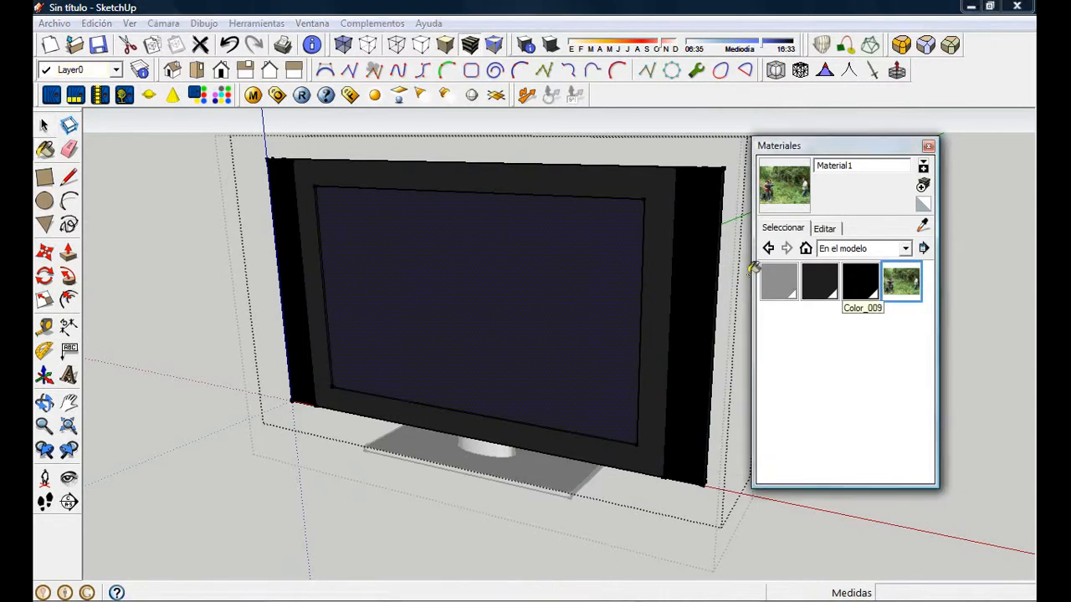
click(585, 269)
Edit the screen material's texture width, trying 1000 mm and 800 mm and settling on 750 mm
click(823, 230)
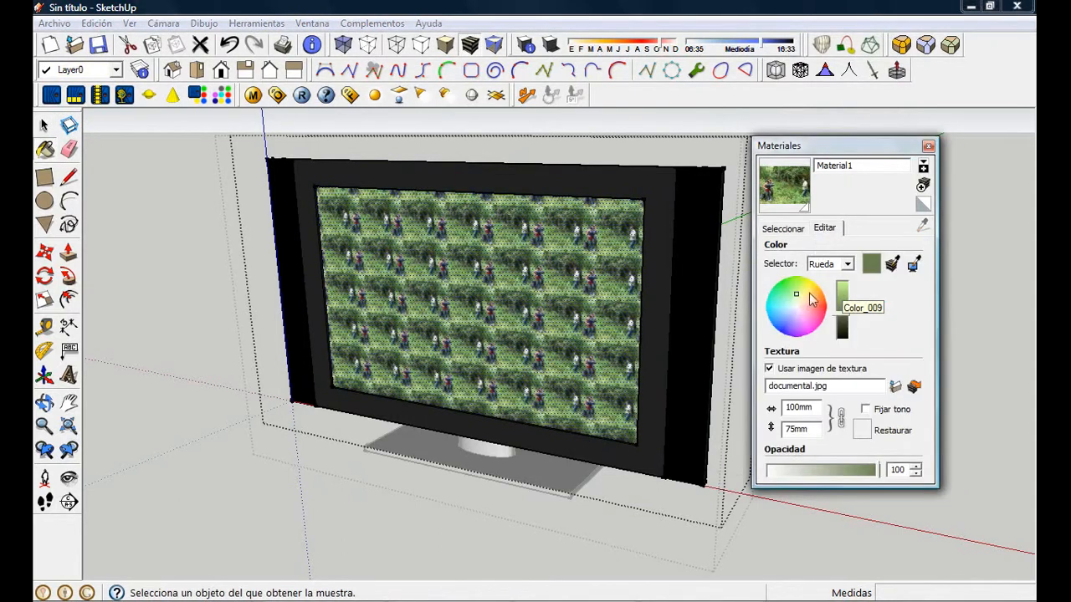
double_click(808, 409)
text(1000)
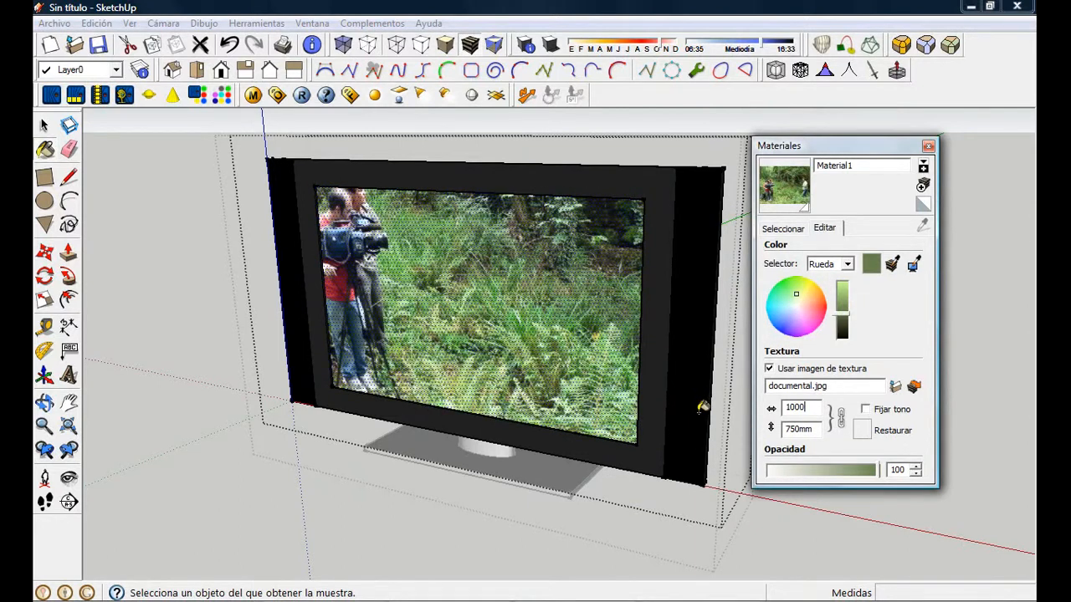
text(800)
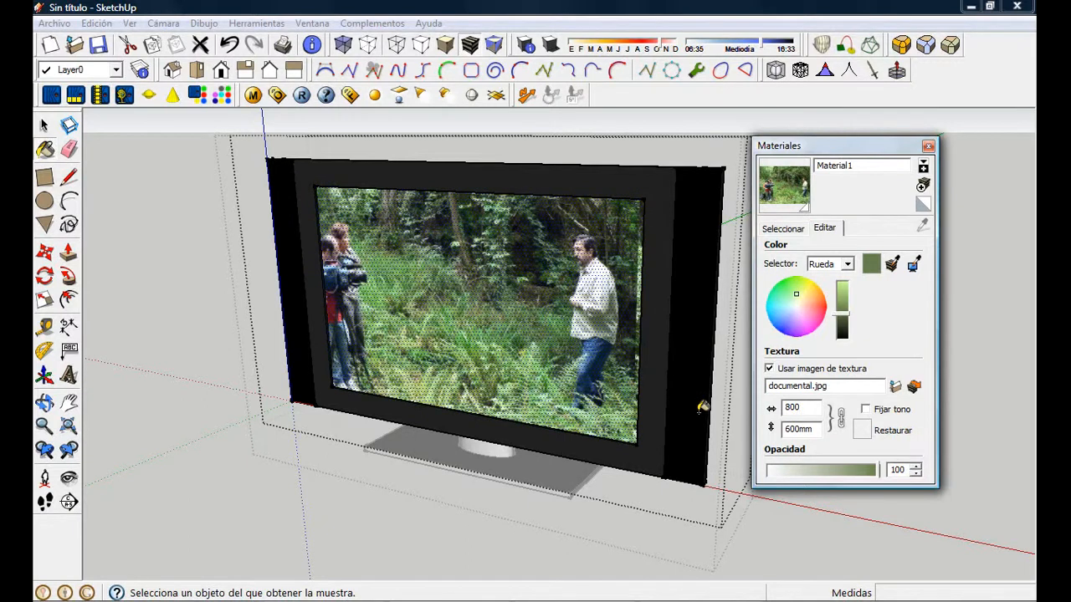
text(750)
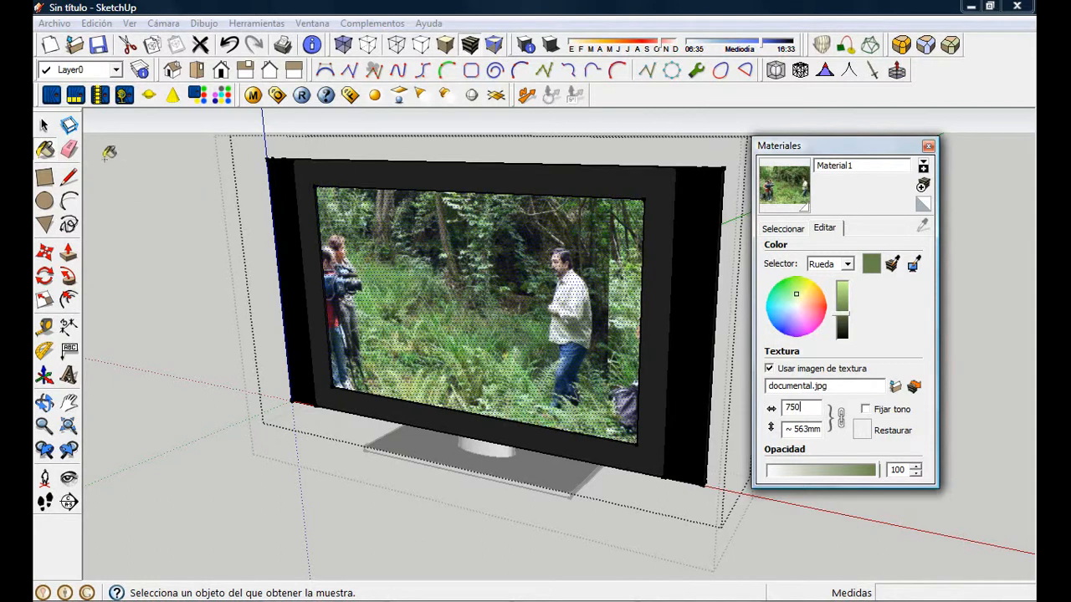
click(45, 126)
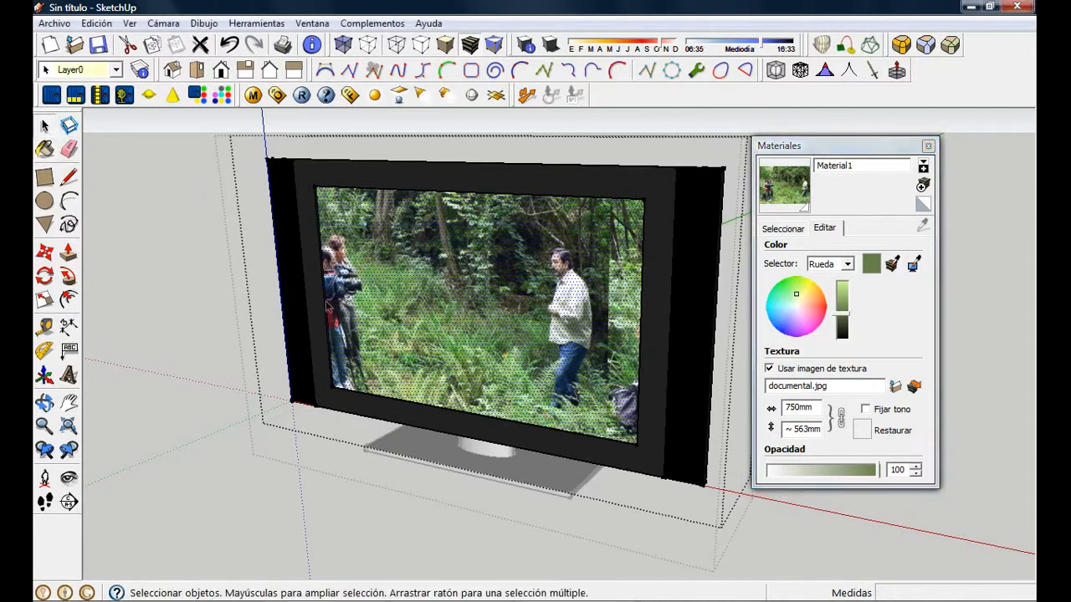
Position the texture on the screen face, moving and scaling it to the screen's lower corners, then close the materials and leave the groups
right_click(470, 323)
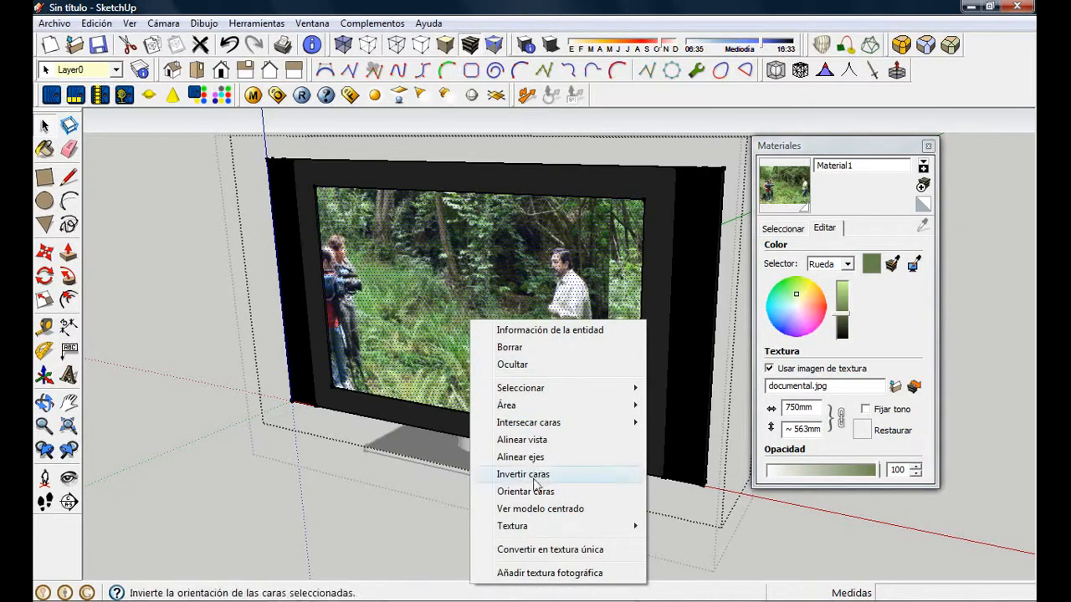
right_click(456, 260)
mouse_move(518, 470)
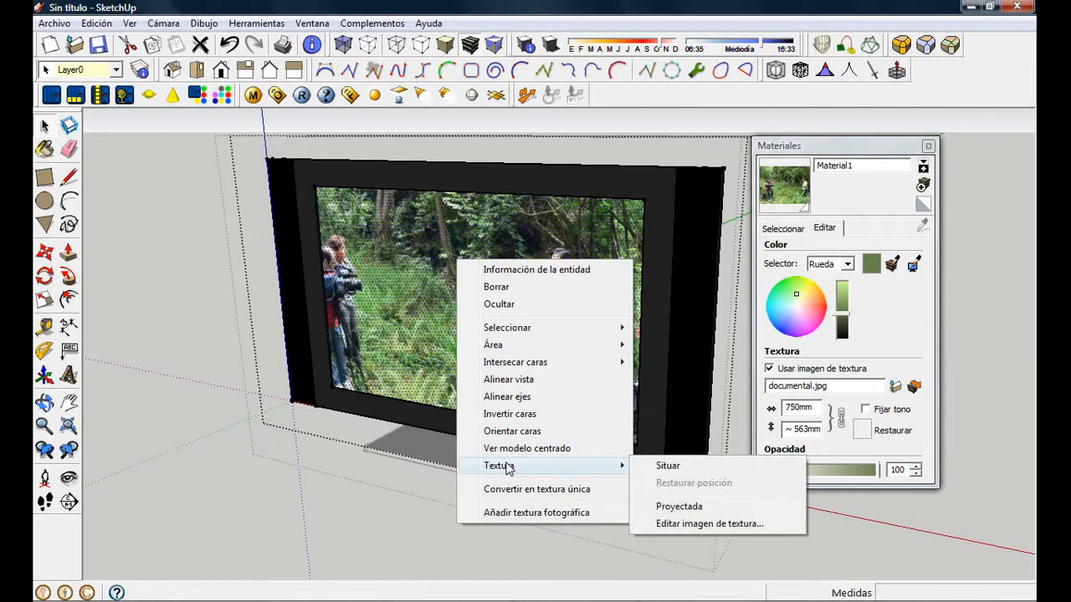
click(665, 465)
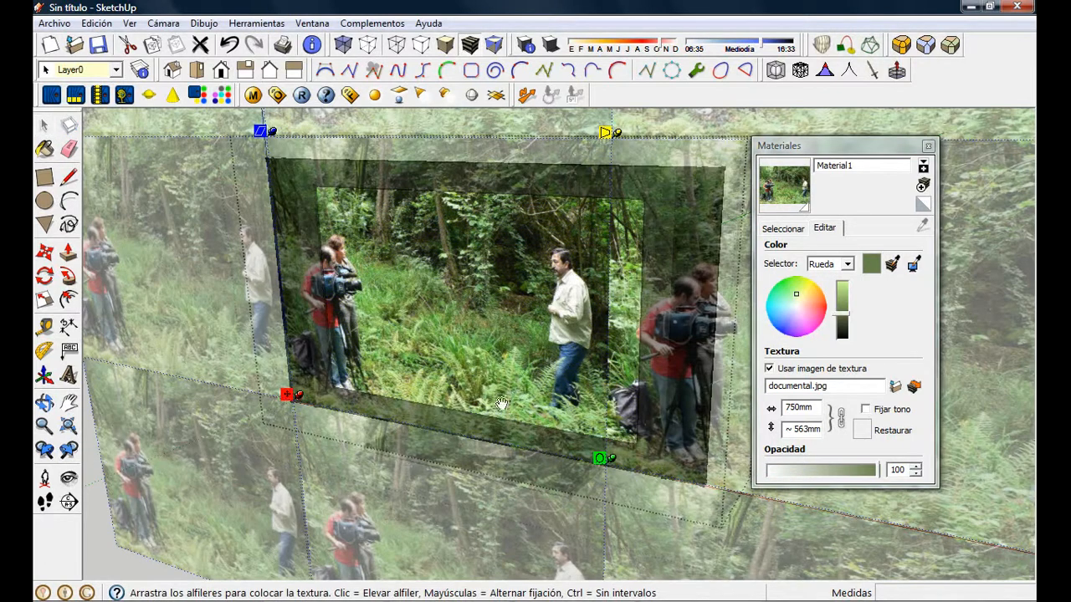
drag(468, 345, 521, 327)
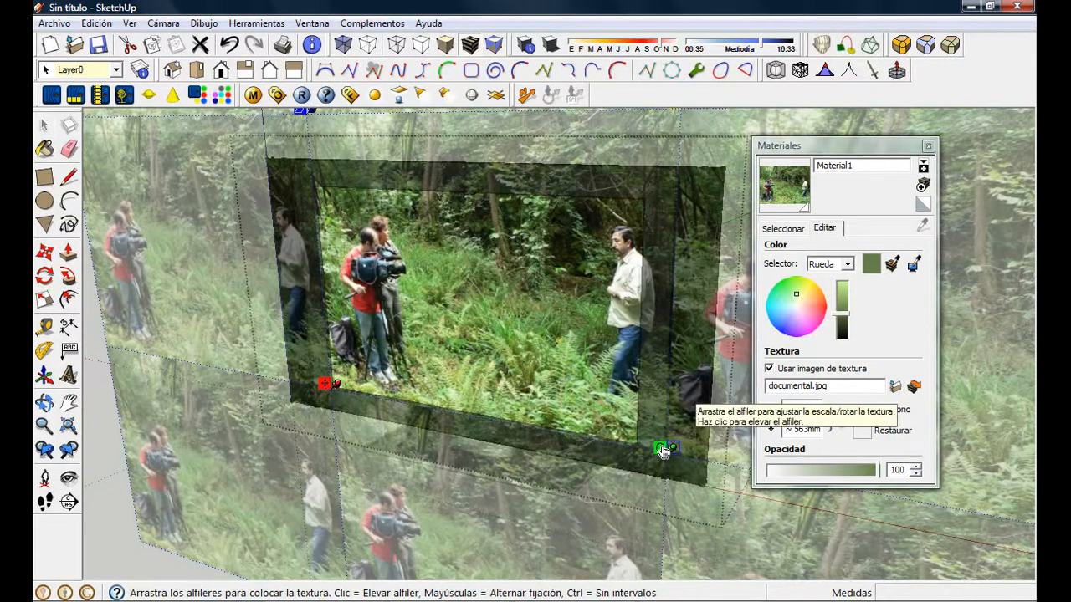
mouse_move(661, 450)
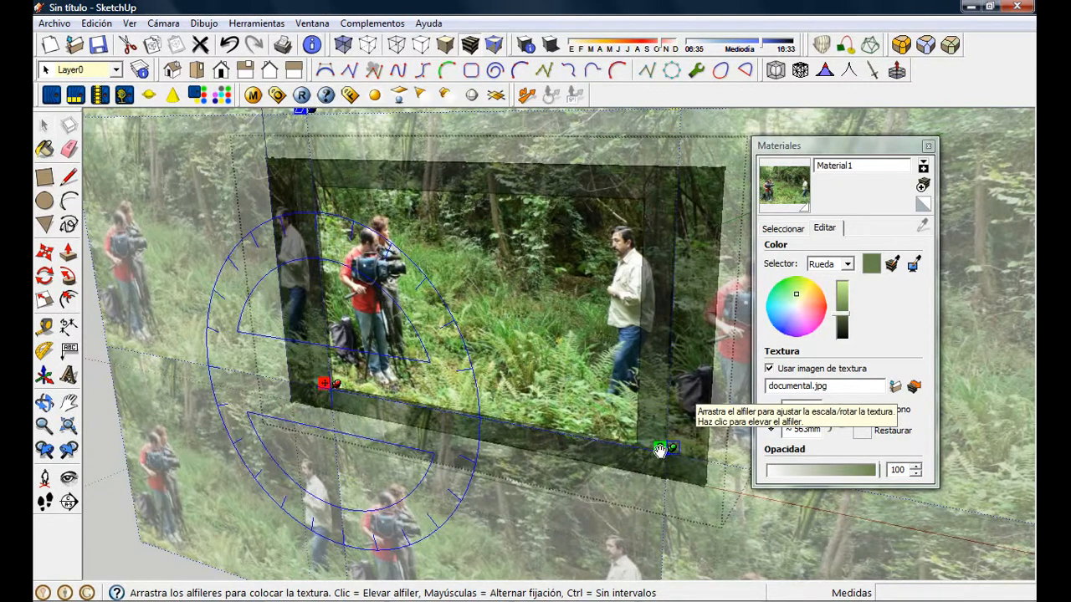
drag(661, 450, 633, 444)
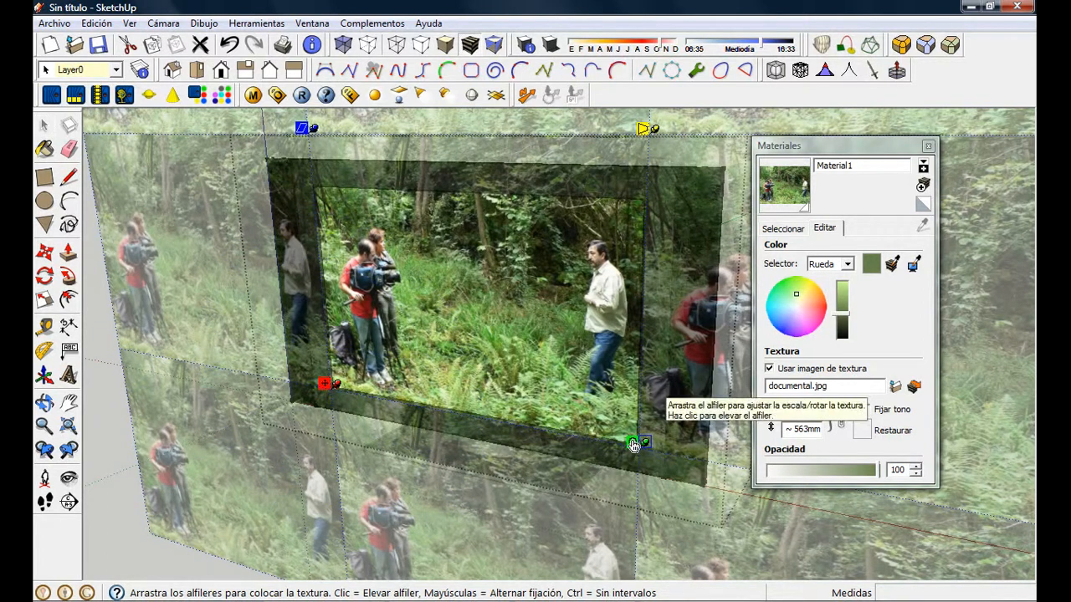
right_click(525, 382)
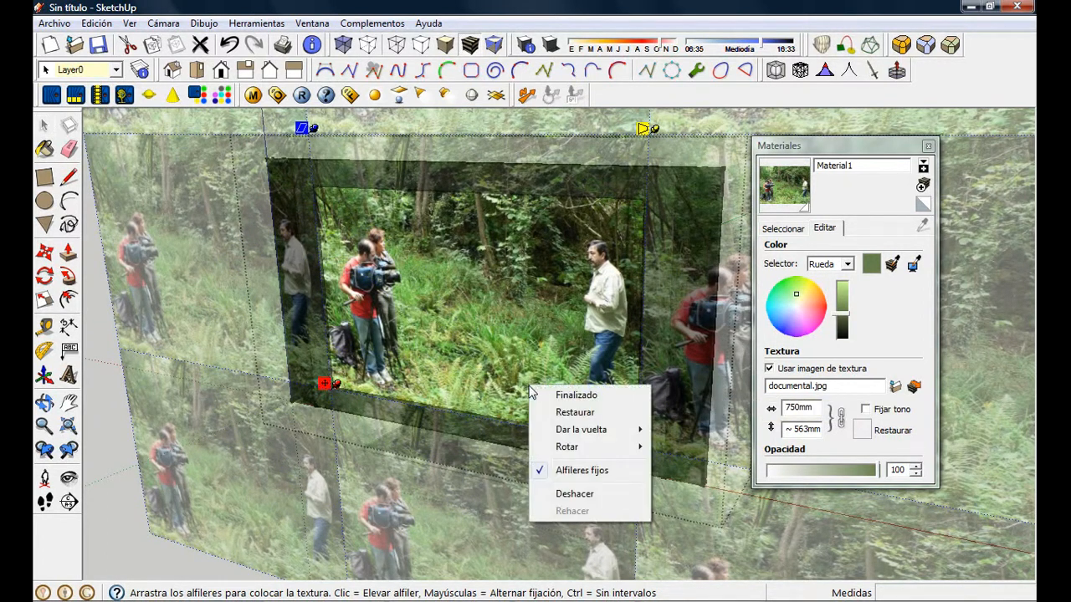
click(552, 401)
click(928, 145)
click(122, 182)
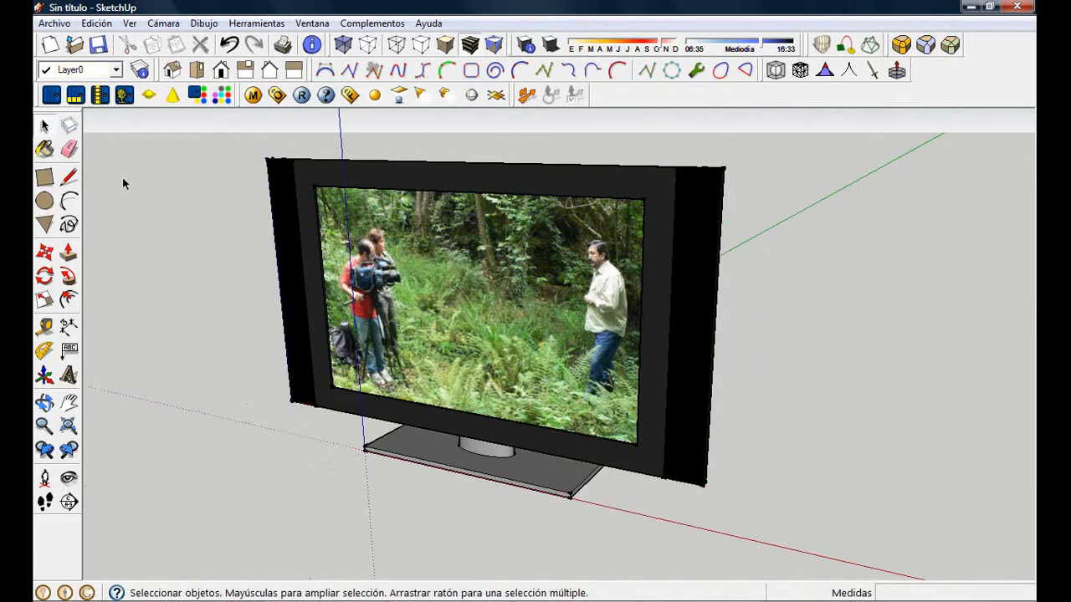
middle_drag(666, 401, 753, 393)
middle_drag(638, 389, 372, 410)
scroll(373, 411, down, 2)
shift+middle_drag(482, 403, 496, 381)
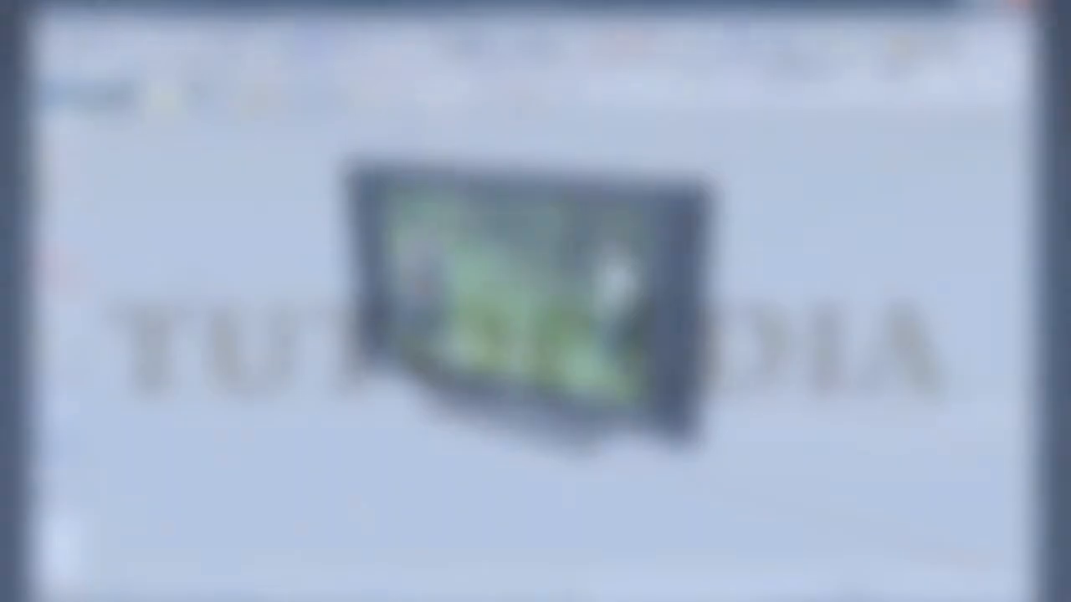